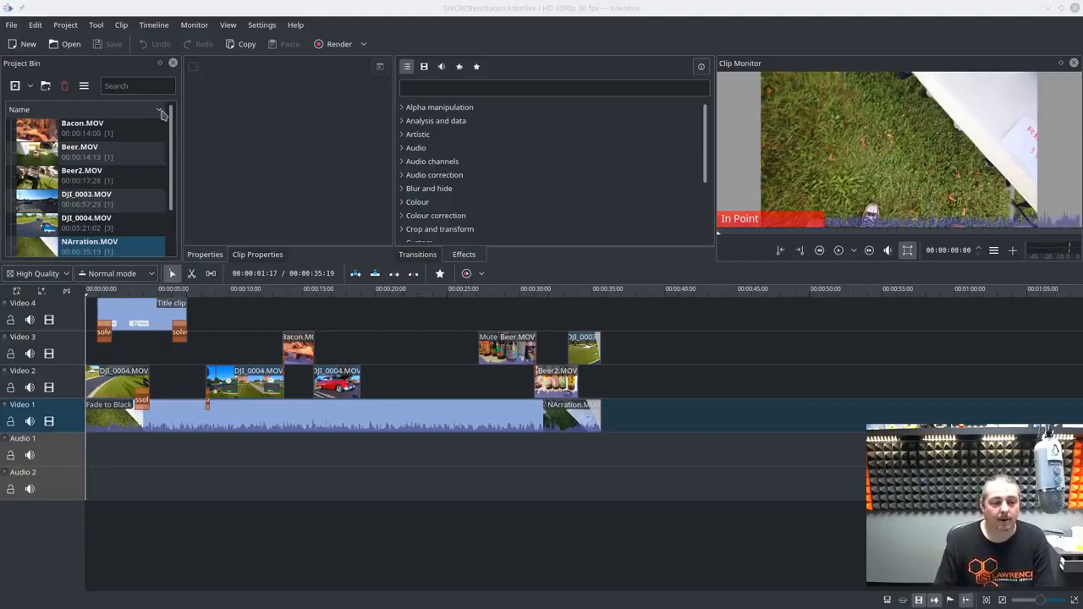
- Bring the OBS window onto the middle screen and switch the recording to the three-screens-and-webcam scene
{"action": "left_click_drag", "start_coordinate": [172, 146], "coordinate": [224, 123]}
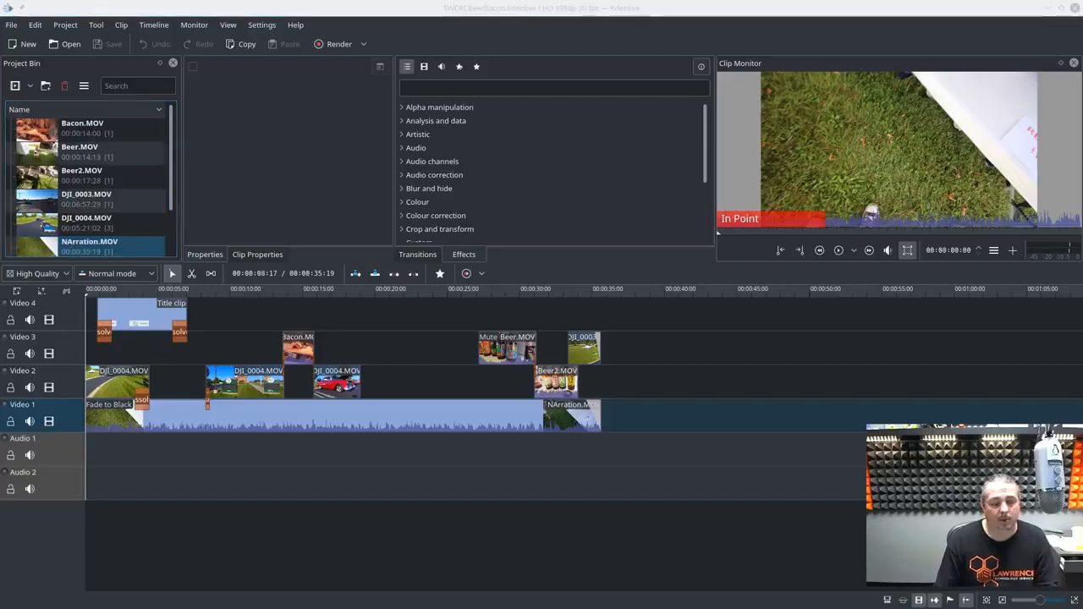
{"action": "left_click_drag", "start_coordinate": [1082, 50], "coordinate": [552, 50]}
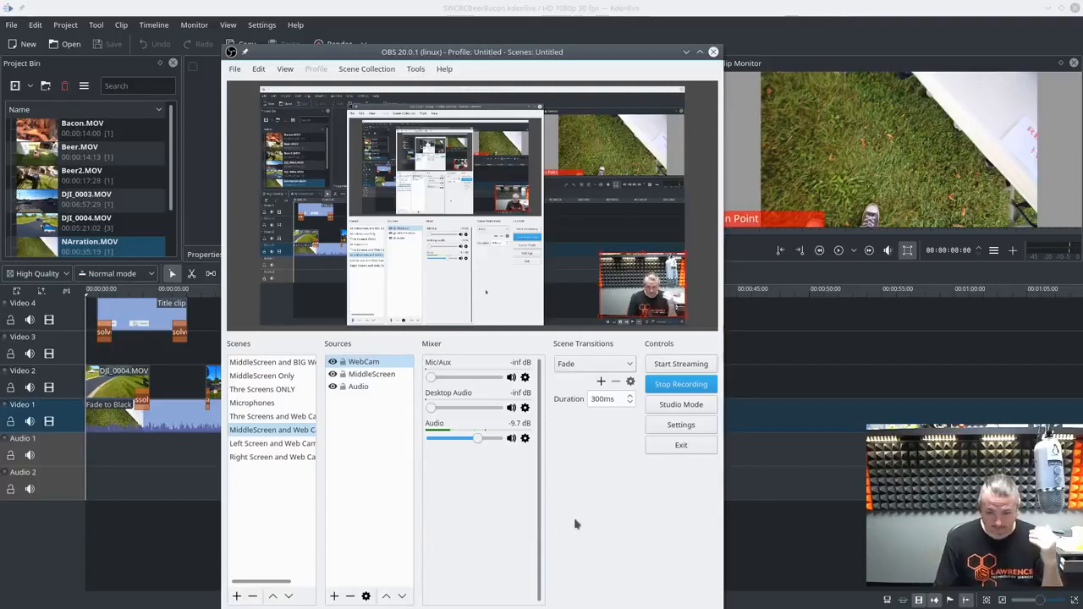
{"action": "left_click", "coordinate": [269, 447]}
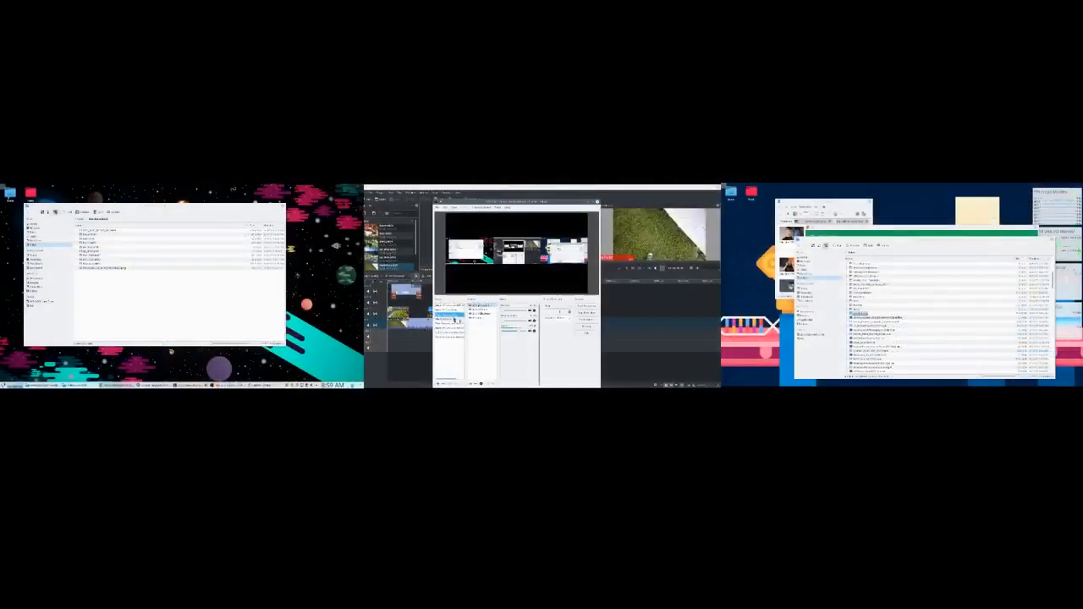
{"action": "left_click", "coordinate": [454, 323]}
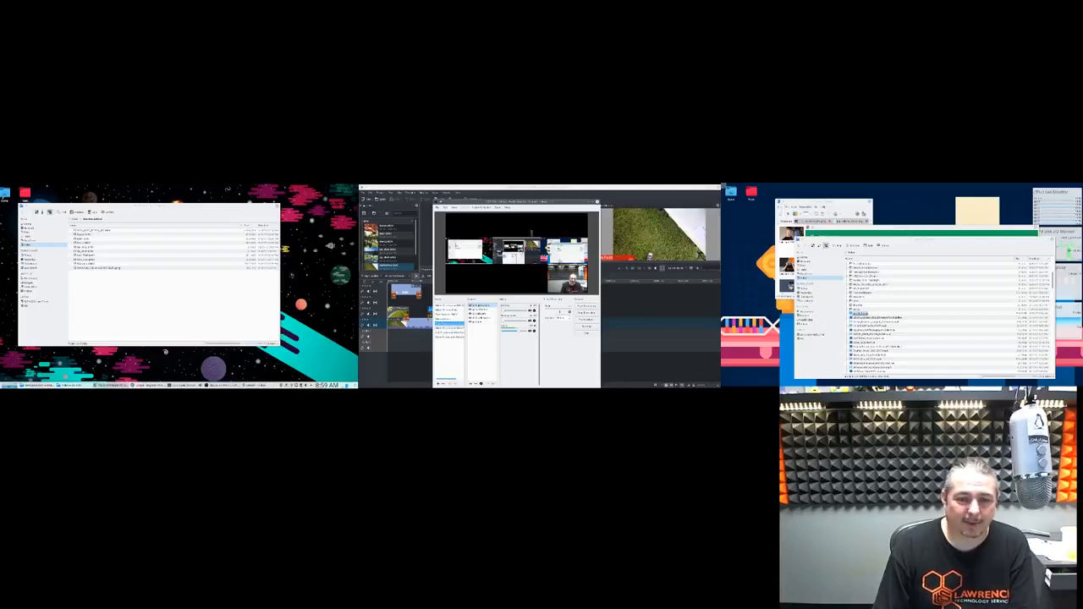
- Move the OBS window from the middle screen to the left screen, leaving the Kdenlive timeline uncovered
{"action": "left_click_drag", "start_coordinate": [554, 202], "coordinate": [583, 198]}
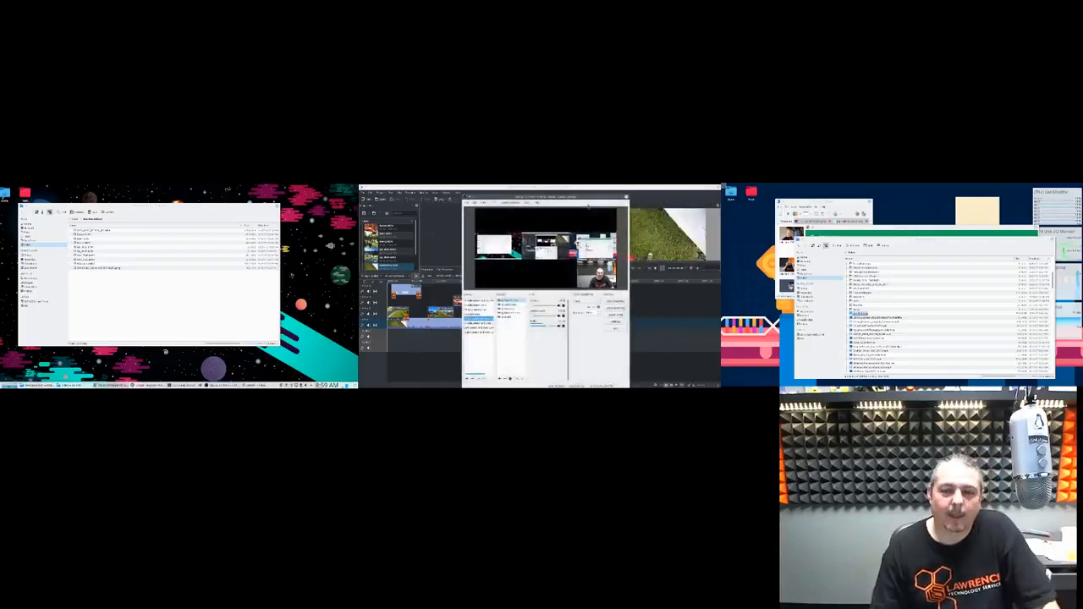
{"action": "left_click_drag", "start_coordinate": [587, 201], "coordinate": [560, 205]}
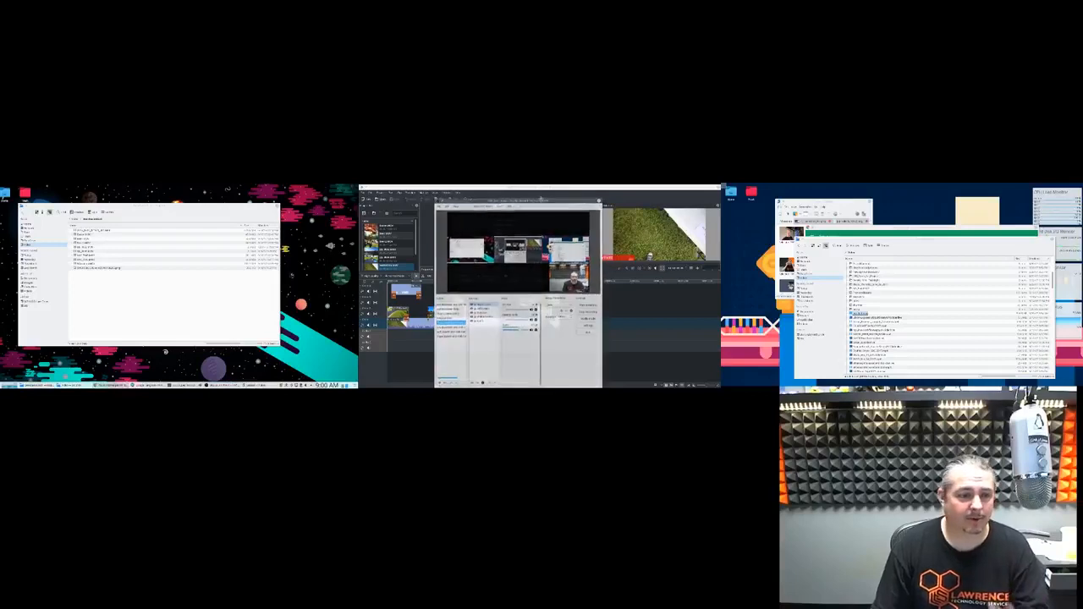
{"action": "left_click_drag", "start_coordinate": [540, 198], "coordinate": [222, 186]}
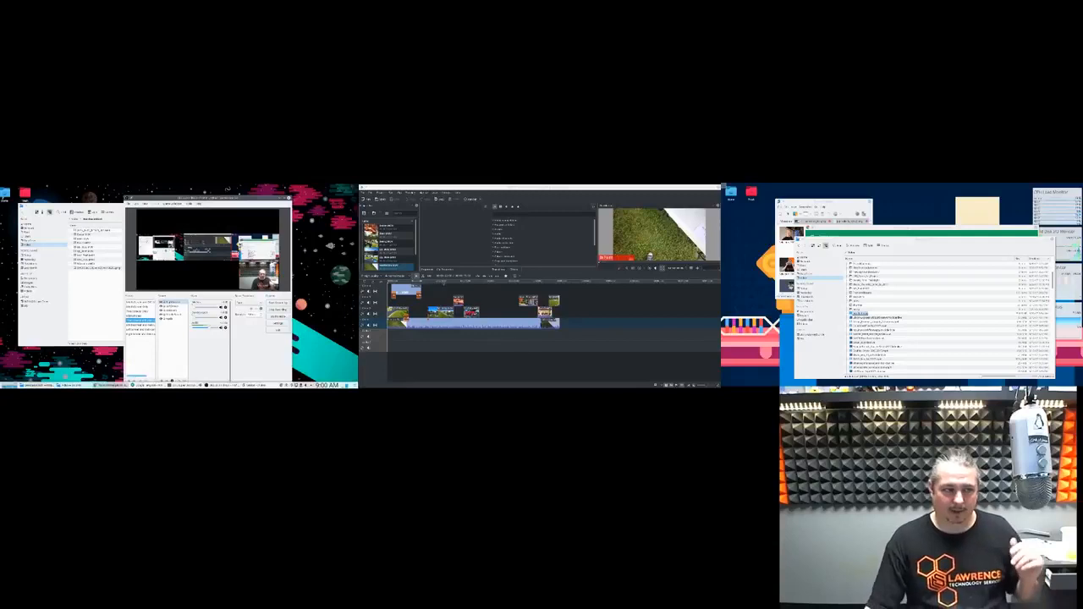
- Bring Kdenlive and its detached project monitor forward, and play both the clip monitor and the project monitor
{"action": "left_click", "coordinate": [97, 314]}
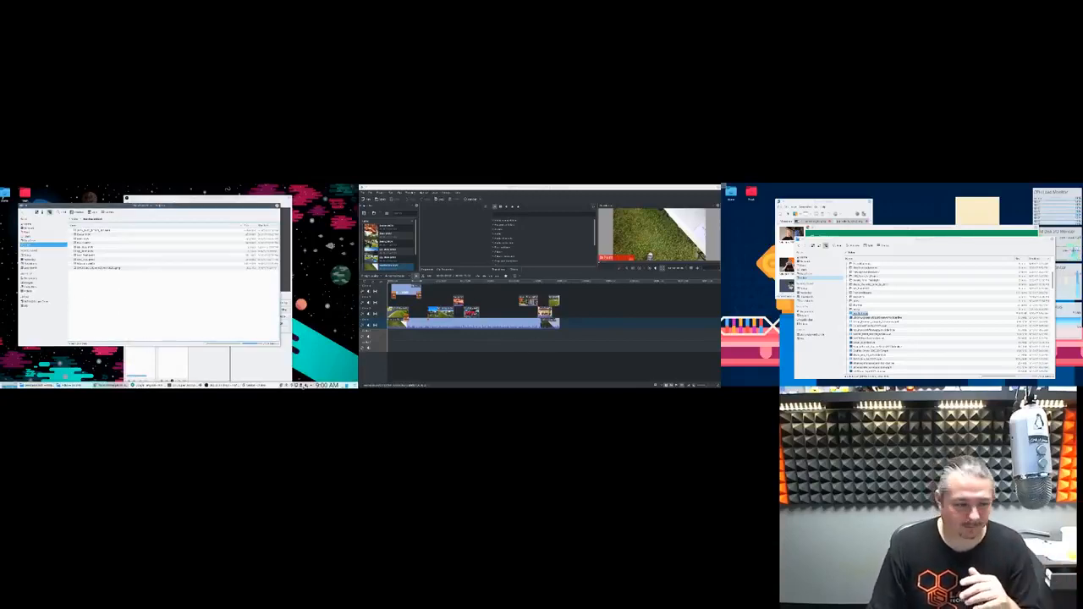
{"action": "left_click", "coordinate": [287, 339]}
{"action": "left_click", "coordinate": [428, 320]}
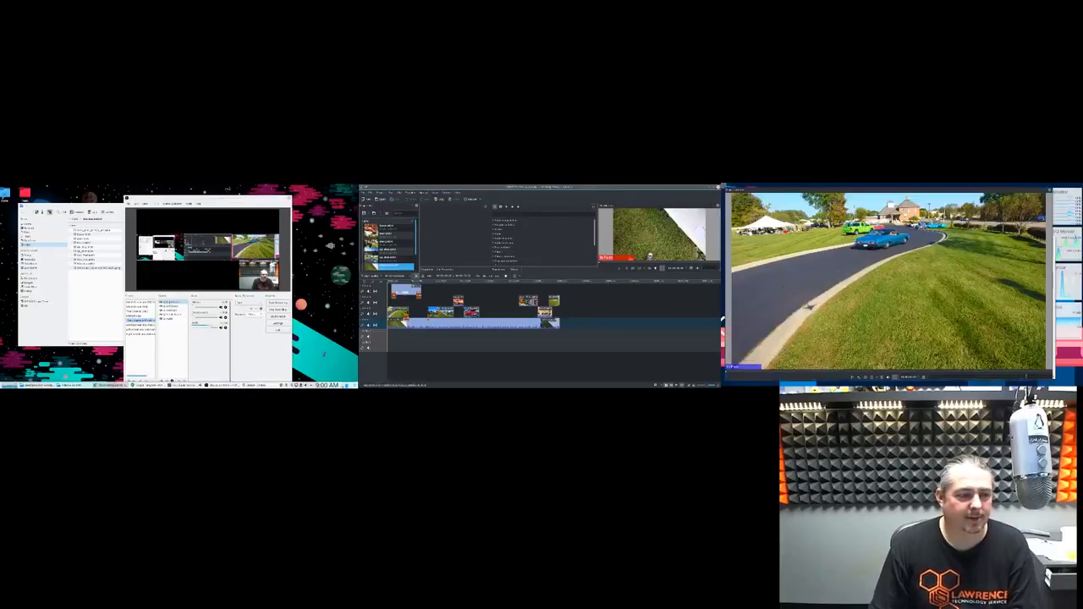
{"action": "key", "text": "alt+Tab"}
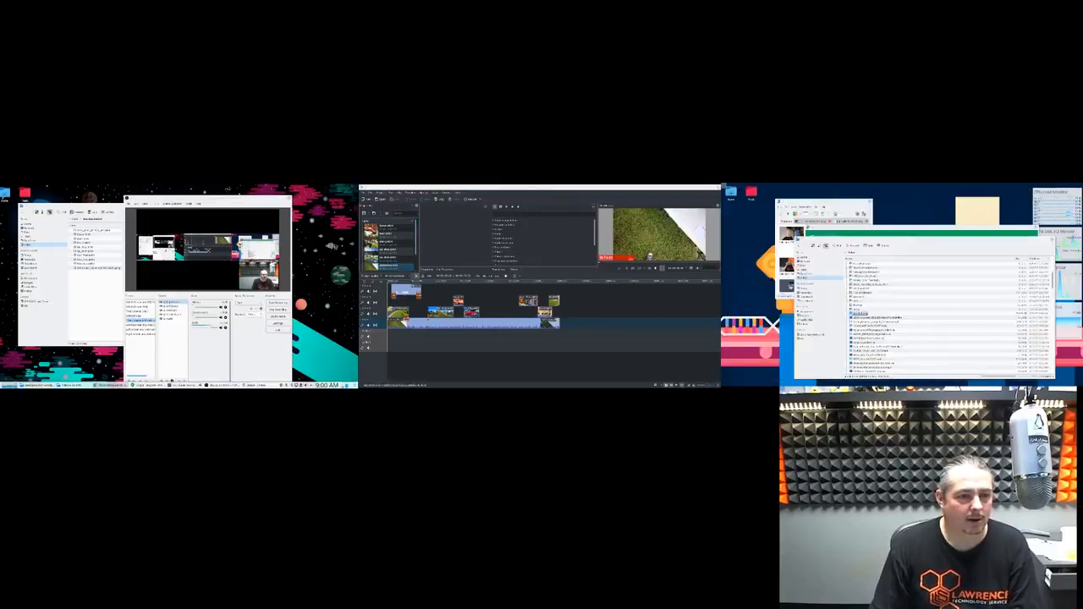
{"action": "left_click", "coordinate": [481, 185]}
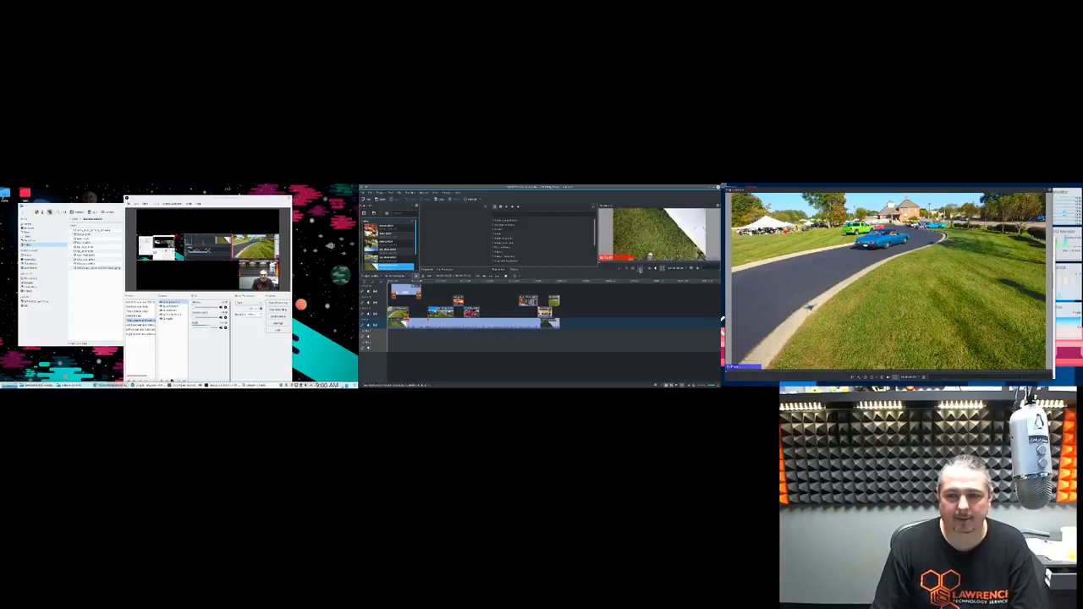
{"action": "left_click", "coordinate": [640, 269]}
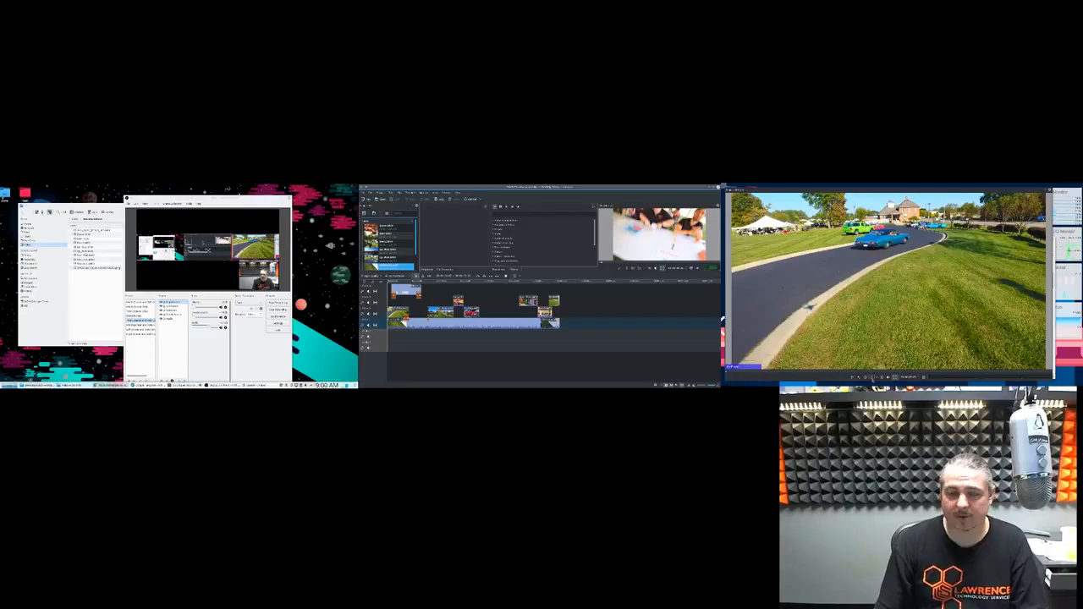
{"action": "left_click", "coordinate": [871, 377]}
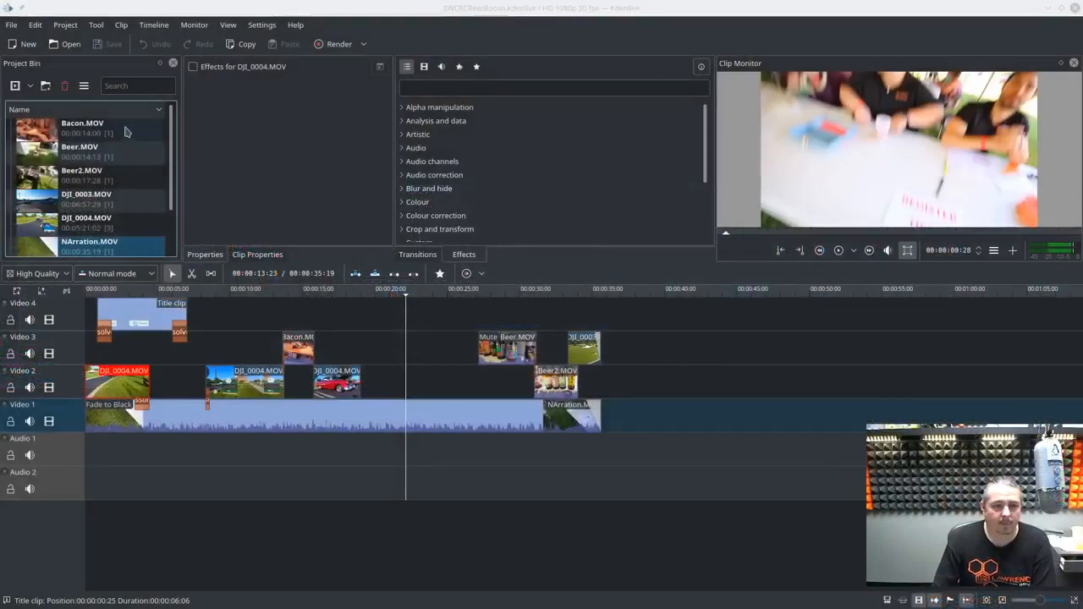
- View Bacon.MOV in the clip monitor and examine the source video files in the BeerBaconBash folder in Dolphin
{"action": "left_click", "coordinate": [125, 132]}
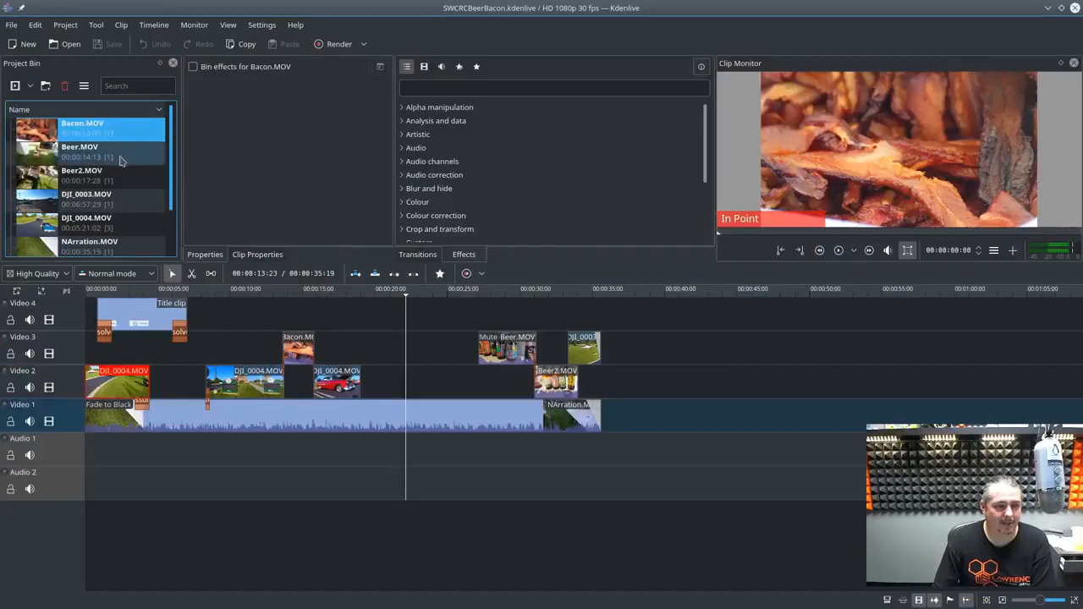
{"action": "left_click_drag", "start_coordinate": [0, 127], "coordinate": [711, 87]}
{"action": "left_click_drag", "start_coordinate": [812, 87], "coordinate": [673, 75]}
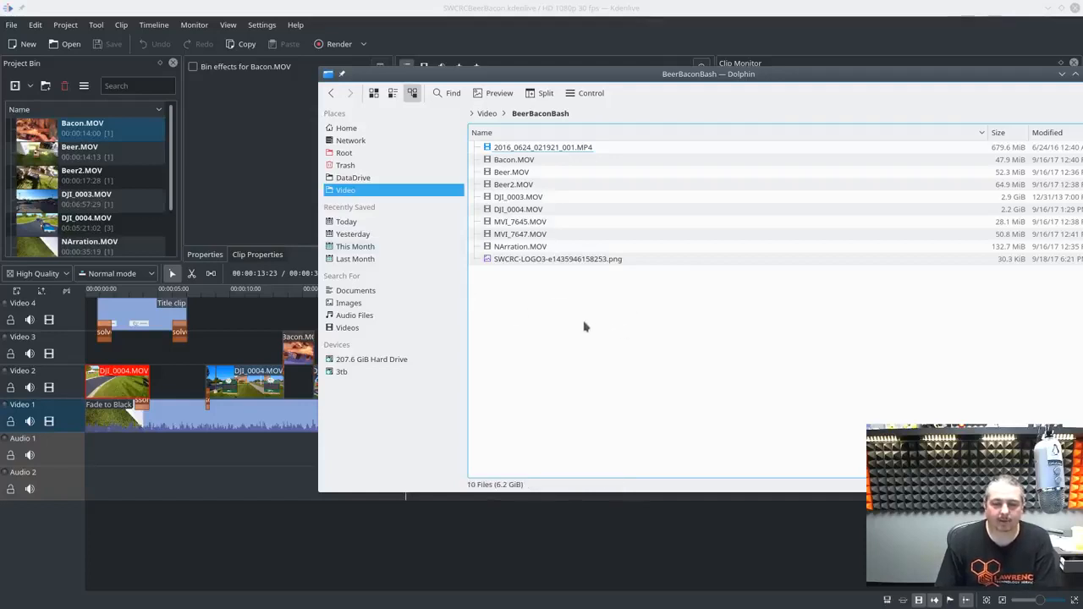
{"action": "left_click_drag", "start_coordinate": [518, 246], "coordinate": [554, 351]}
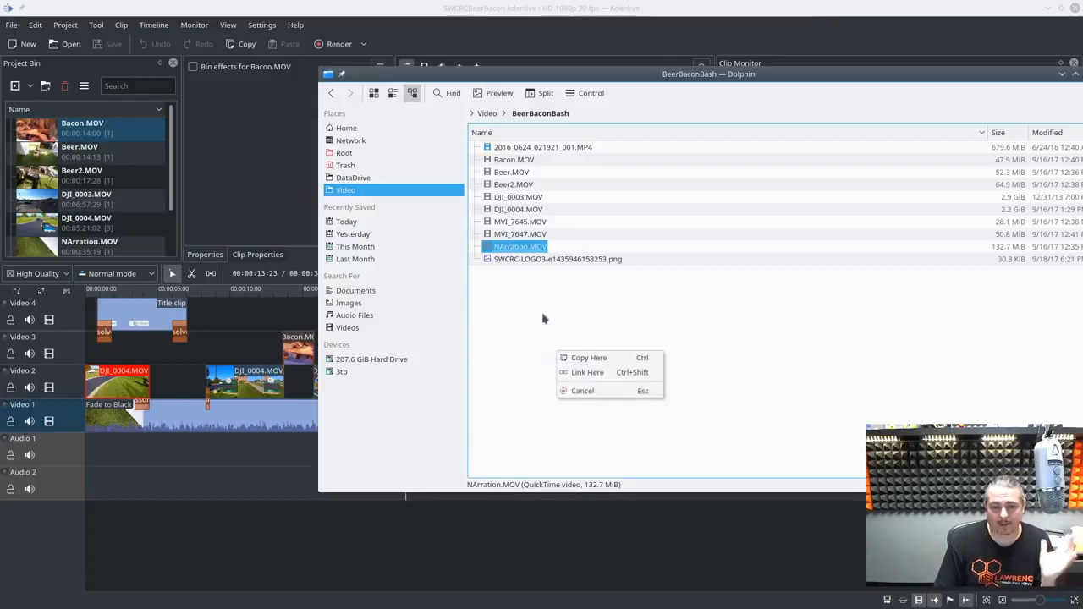
{"action": "left_click", "coordinate": [545, 318]}
- Try adding a second NArration.MOV to Video 1 after the existing clips at about 00:00:37:18, and delete it
{"action": "left_click", "coordinate": [95, 245]}
{"action": "scroll", "coordinate": [93, 220], "scroll_direction": "down", "scroll_amount": 2}
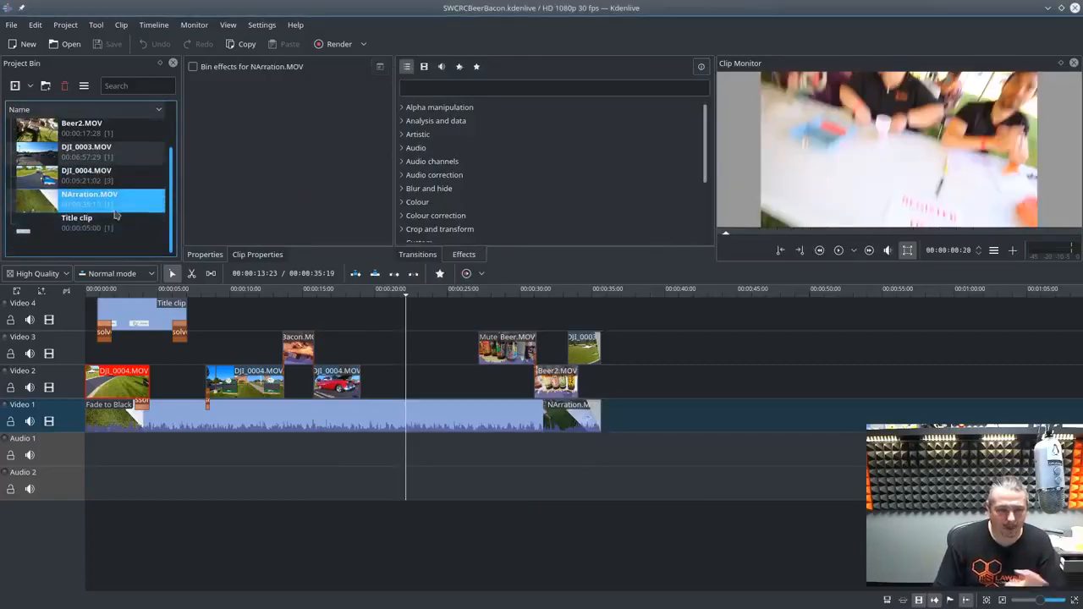
{"action": "left_click_drag", "start_coordinate": [93, 200], "coordinate": [631, 412]}
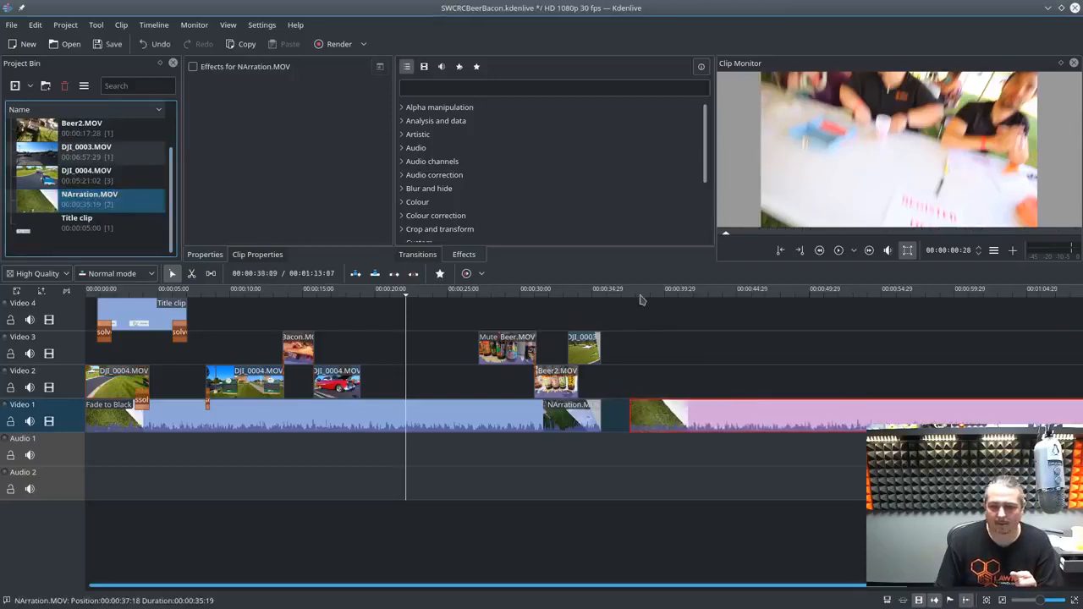
{"action": "mouse_move", "coordinate": [628, 298]}
{"action": "left_mouse_down"}
{"action": "mouse_move", "coordinate": [647, 301]}
{"action": "mouse_move", "coordinate": [638, 305]}
{"action": "left_mouse_up"}
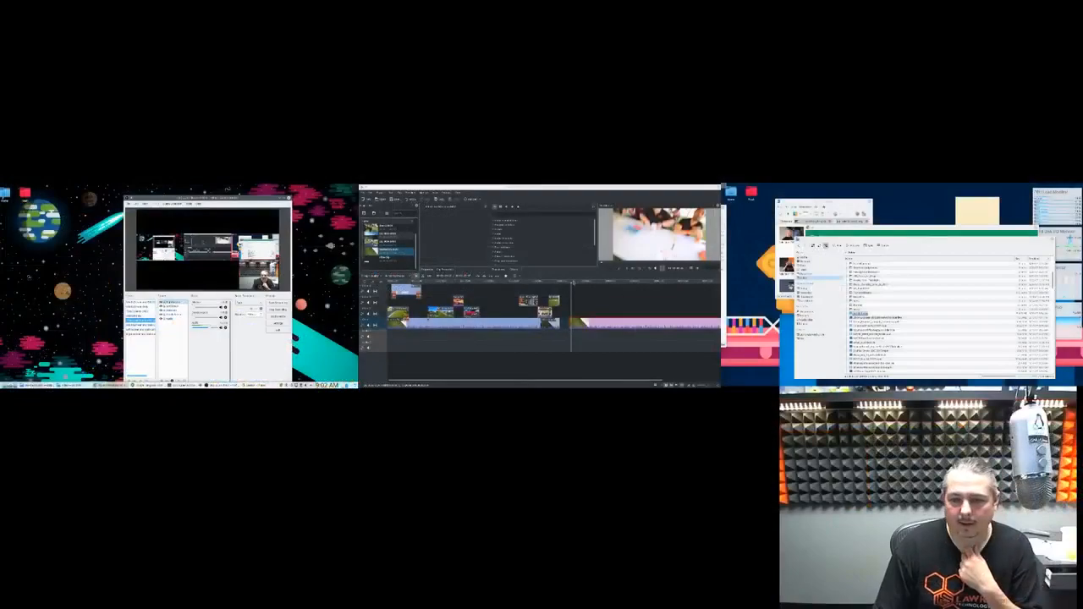
{"action": "mouse_move", "coordinate": [573, 283]}
{"action": "left_mouse_down"}
{"action": "mouse_move", "coordinate": [587, 285]}
{"action": "mouse_move", "coordinate": [581, 296]}
{"action": "left_mouse_up"}
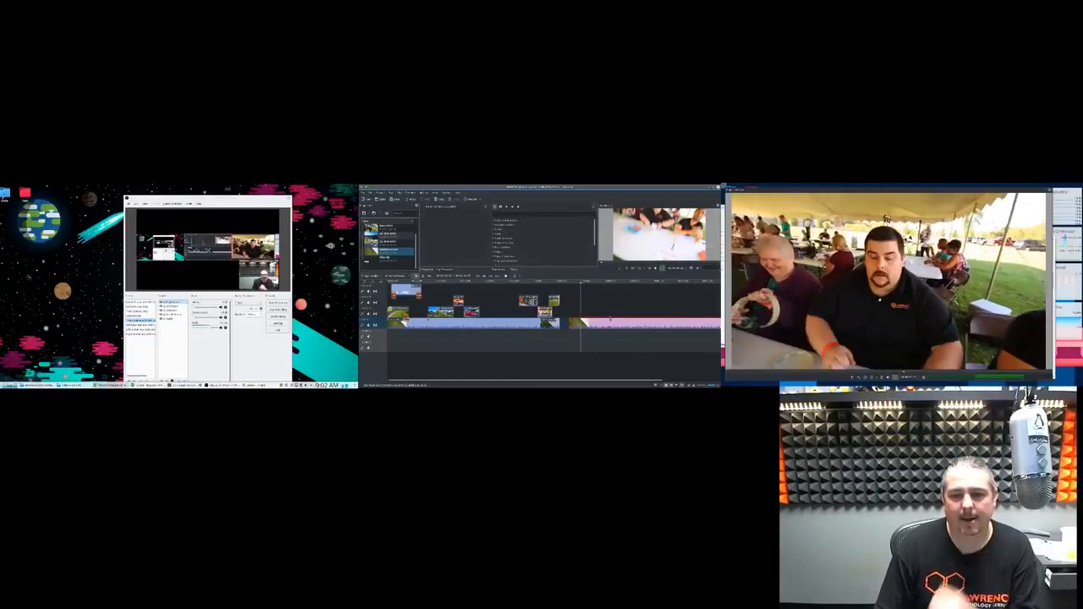
{"action": "key", "text": "Delete"}
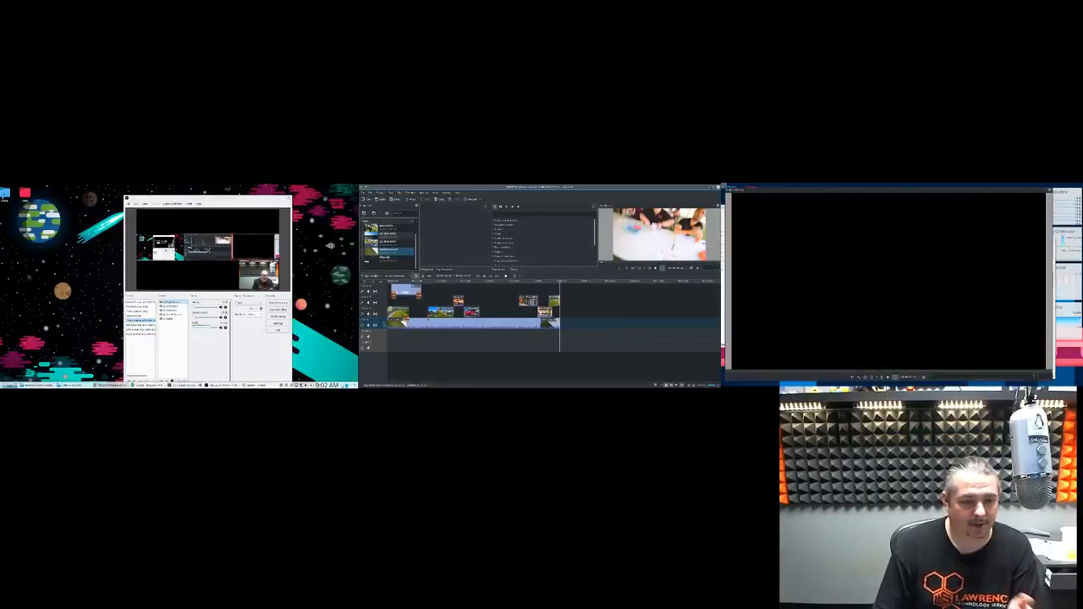
- Examine the effects applied to the NArration.MOV, DJI_0003.MOV and Beer2.MOV clips on the timeline
{"action": "left_click", "coordinate": [427, 323]}
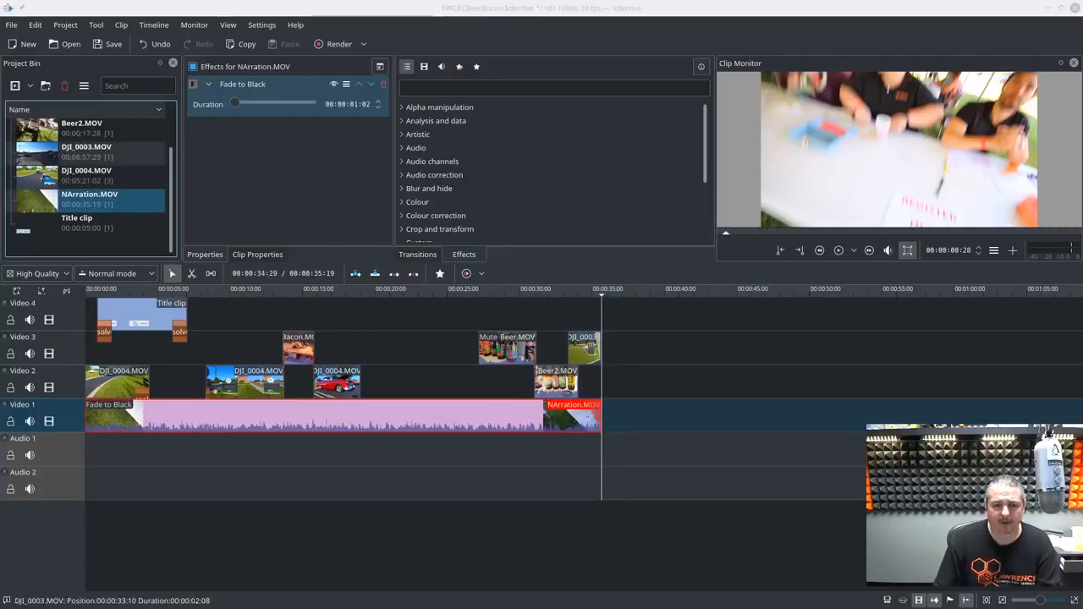
{"action": "left_click", "coordinate": [592, 351]}
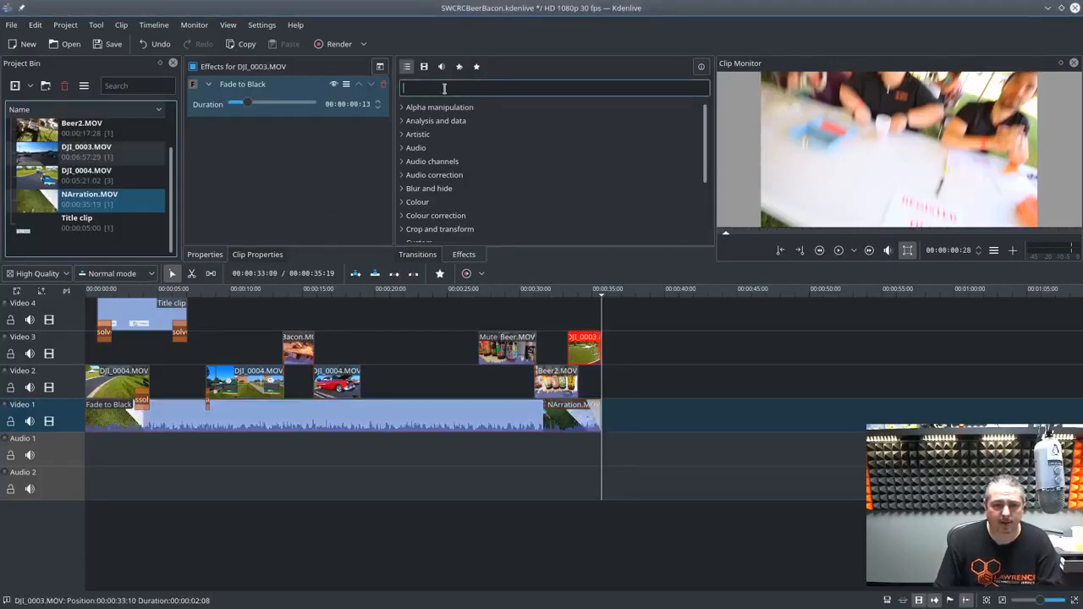
{"action": "left_click", "coordinate": [550, 383]}
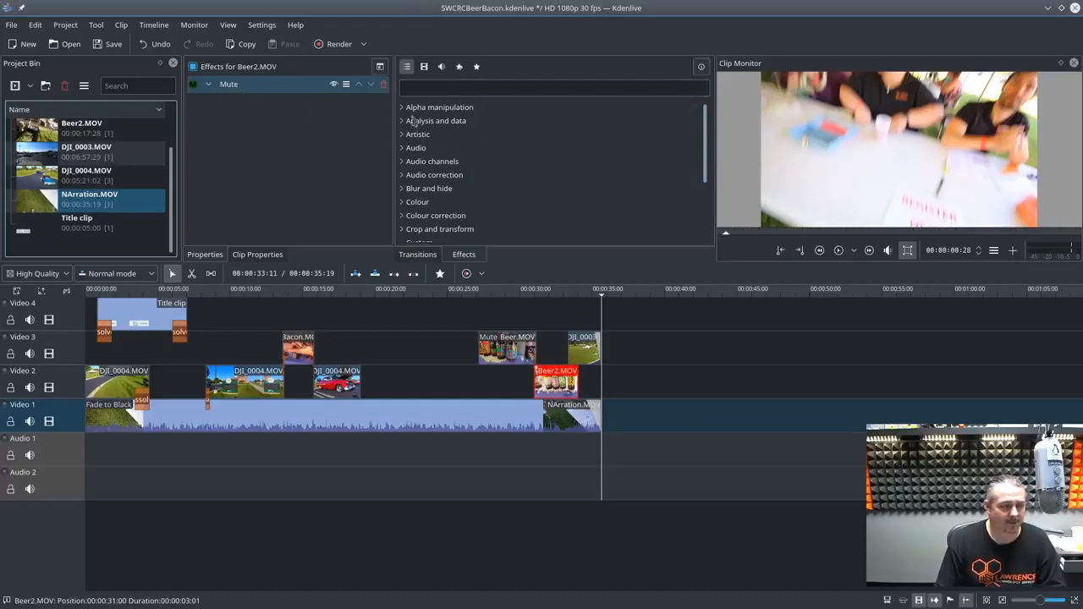
- Search the effects for "mute", apply a second Mute effect to Beer2.MOV, and delete the duplicate
{"action": "left_click", "coordinate": [568, 87]}
{"action": "type", "text": "mute"}
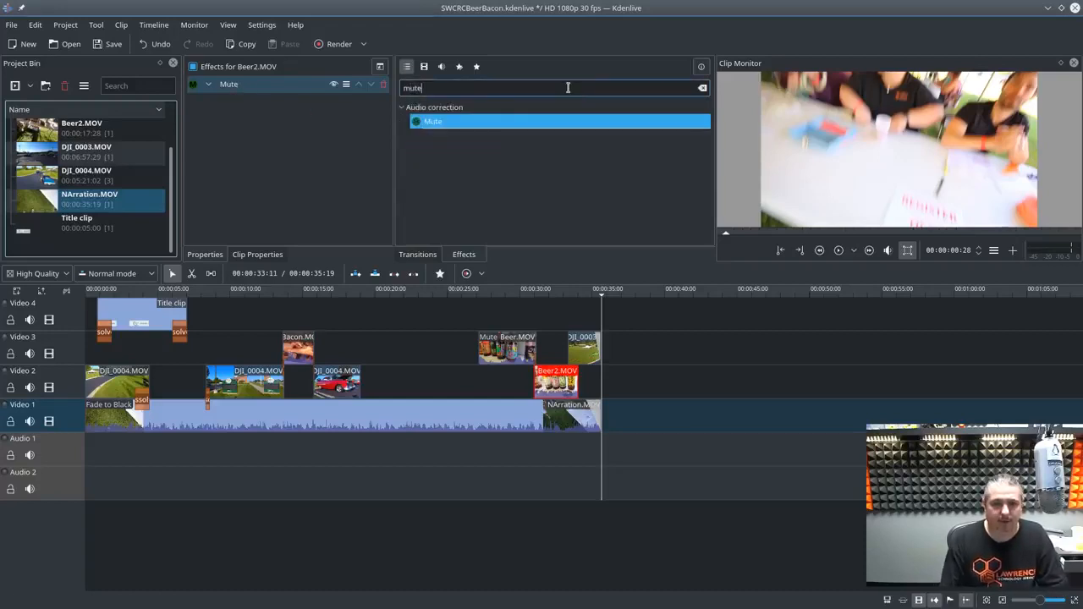
{"action": "left_click_drag", "start_coordinate": [464, 129], "coordinate": [555, 380]}
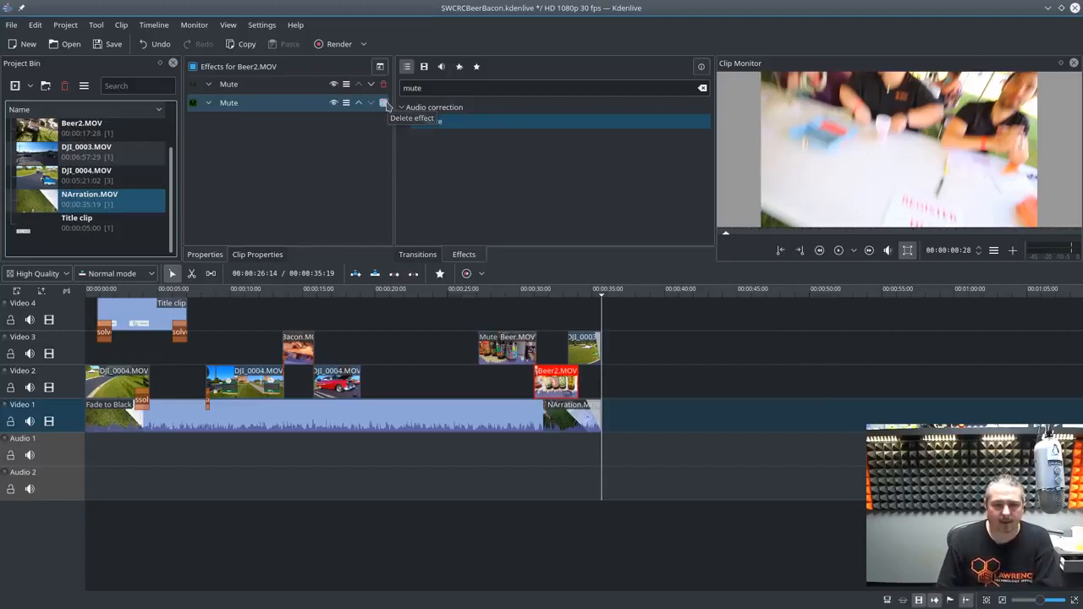
{"action": "left_click", "coordinate": [383, 102]}
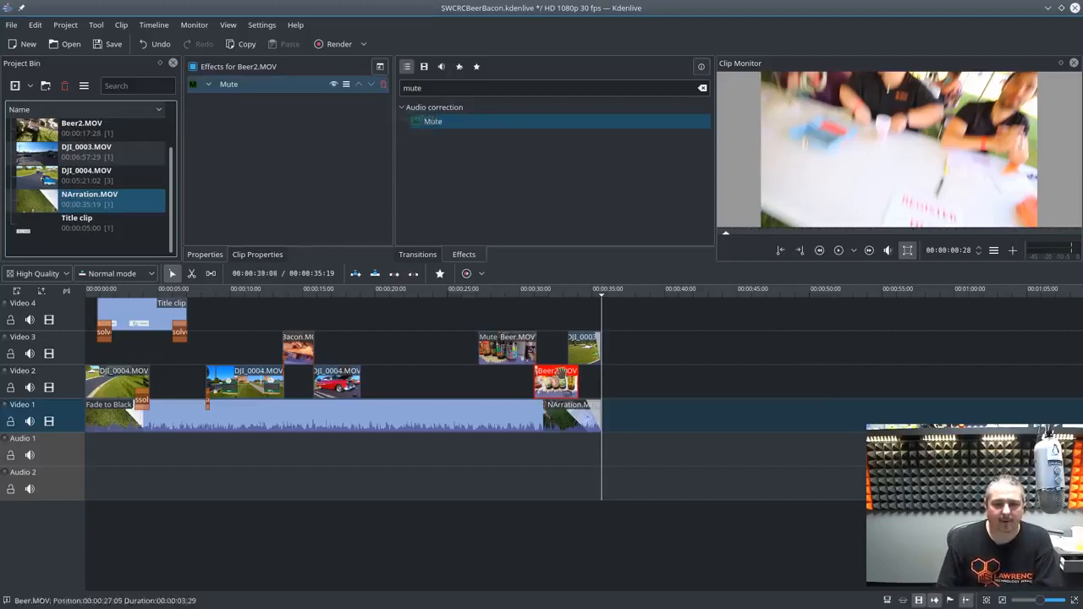
- Inspect the title clip on Video 4 and the Dissolve transition at its start
{"action": "left_click", "coordinate": [130, 317]}
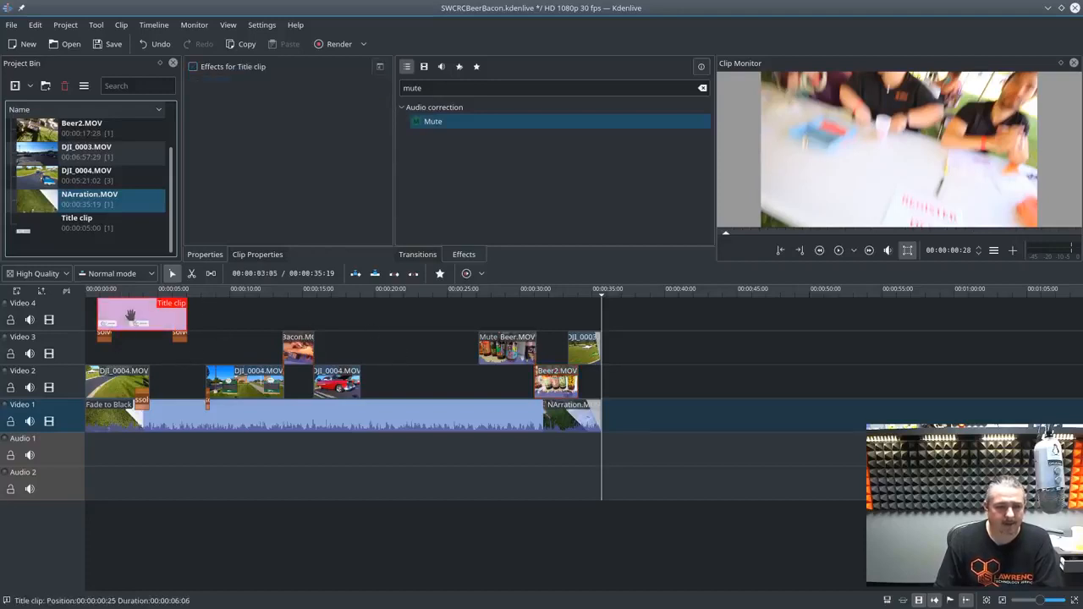
{"action": "left_click", "coordinate": [99, 230]}
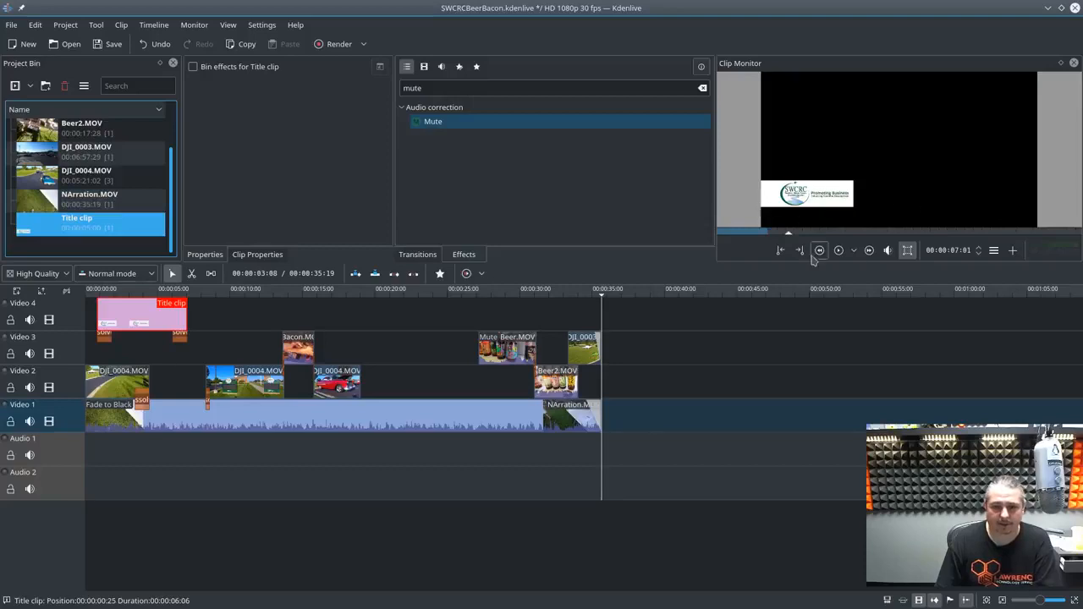
{"action": "left_click", "coordinate": [123, 293]}
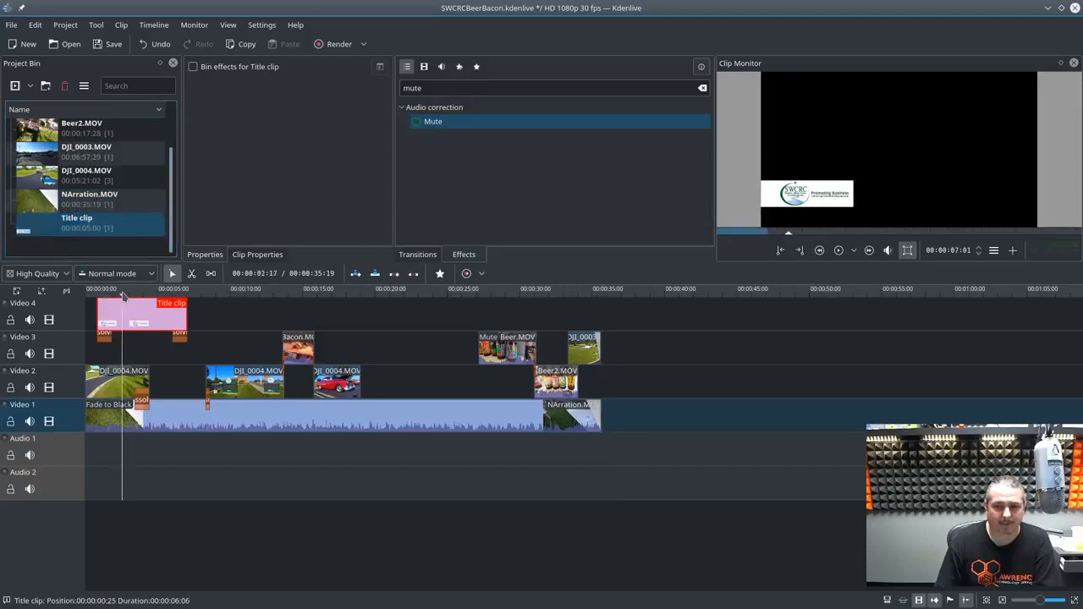
{"action": "left_click", "coordinate": [104, 331]}
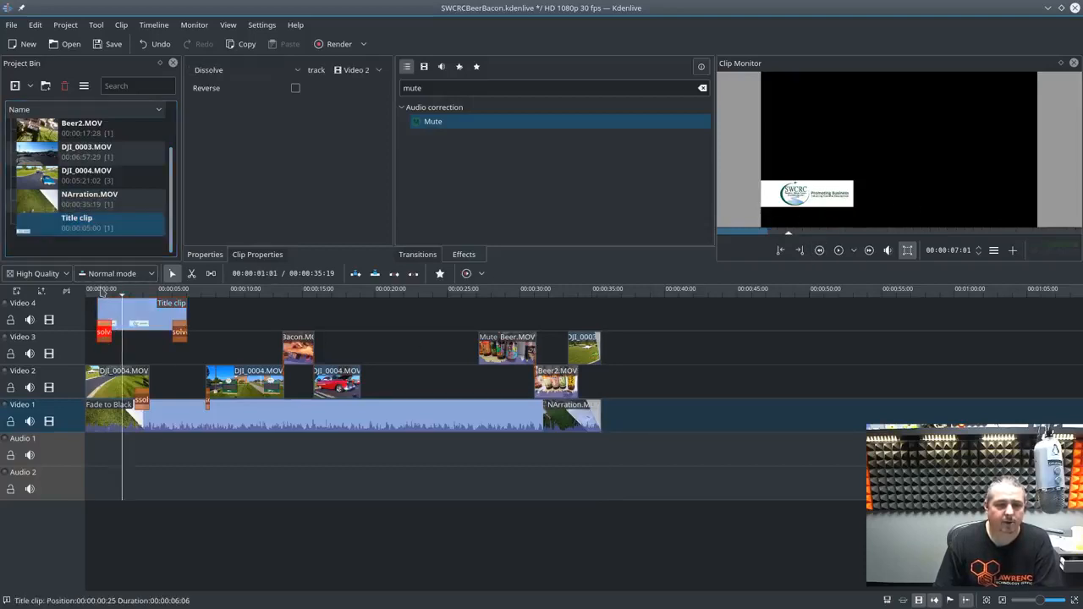
{"action": "left_click", "coordinate": [101, 291]}
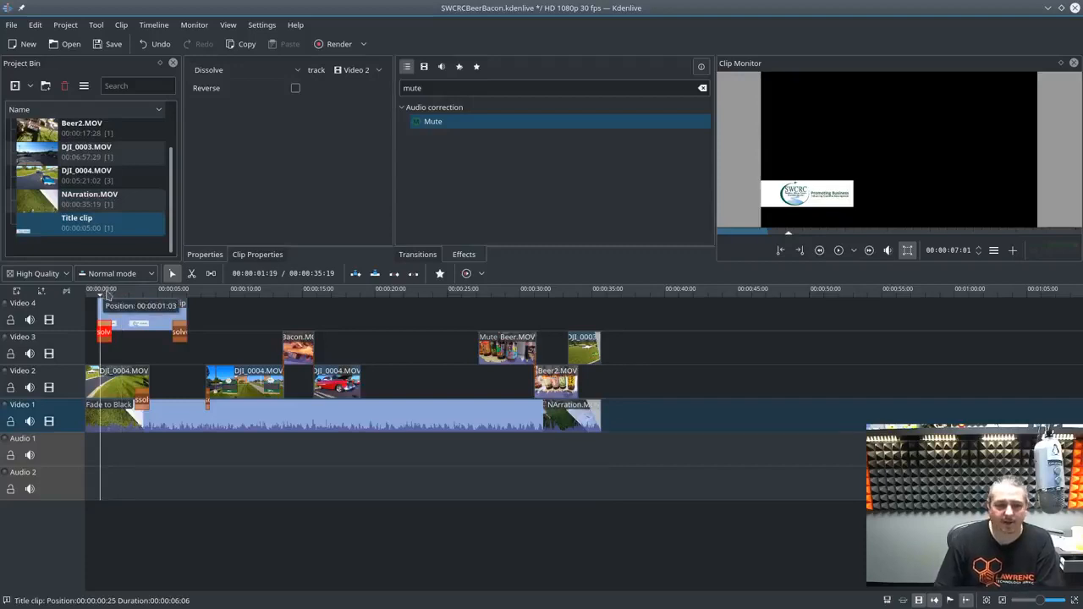
- Play the project from the start of the timeline to preview the title clip dissolving in
{"action": "left_click_drag", "start_coordinate": [100, 294], "coordinate": [88, 295]}
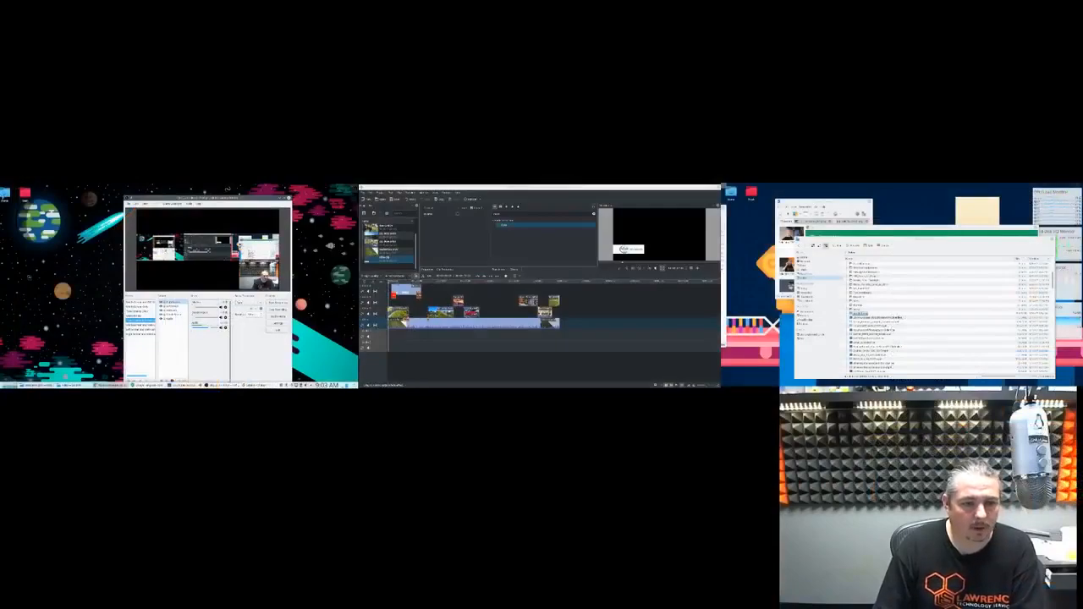
{"action": "left_click", "coordinate": [429, 319]}
{"action": "key", "text": "space"}
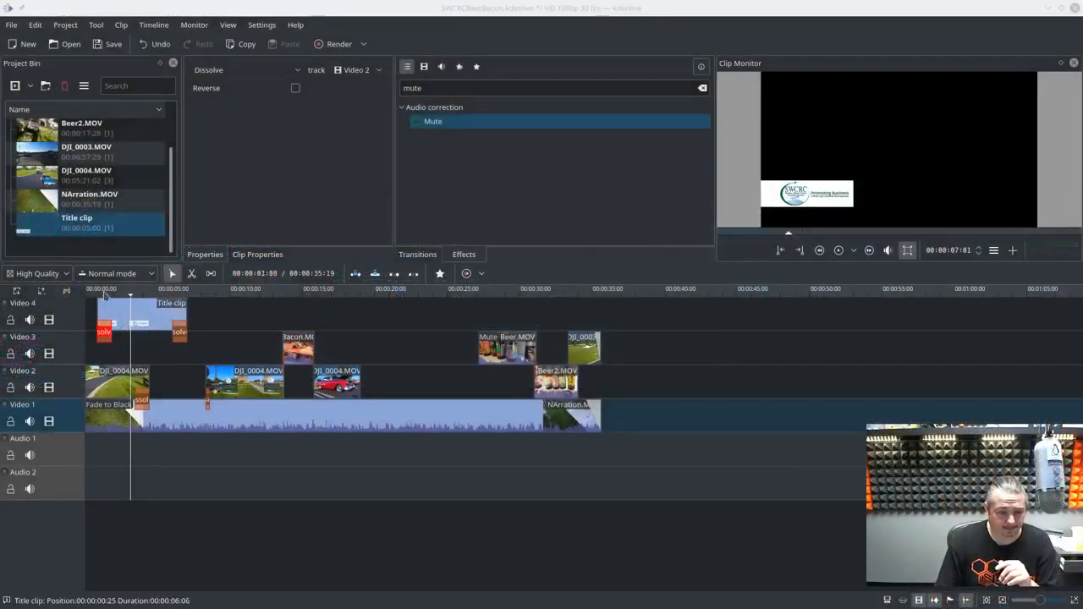
{"action": "left_click", "coordinate": [102, 292]}
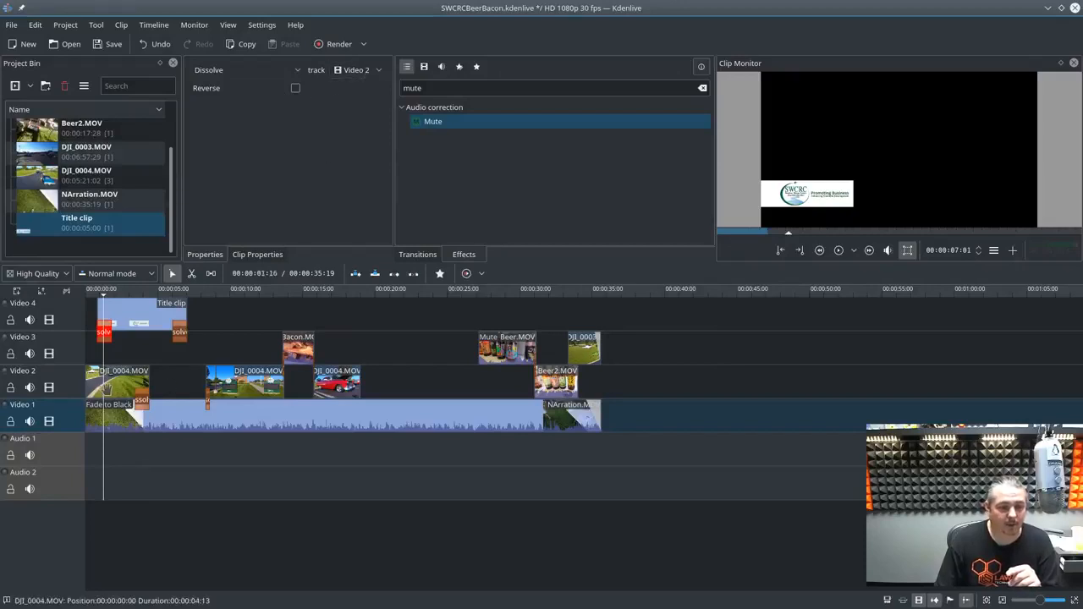
- Inspect NArration.MOV's Fade to Black effect and the Dissolve transitions at the end and start of the title clip
{"action": "left_click", "coordinate": [121, 422]}
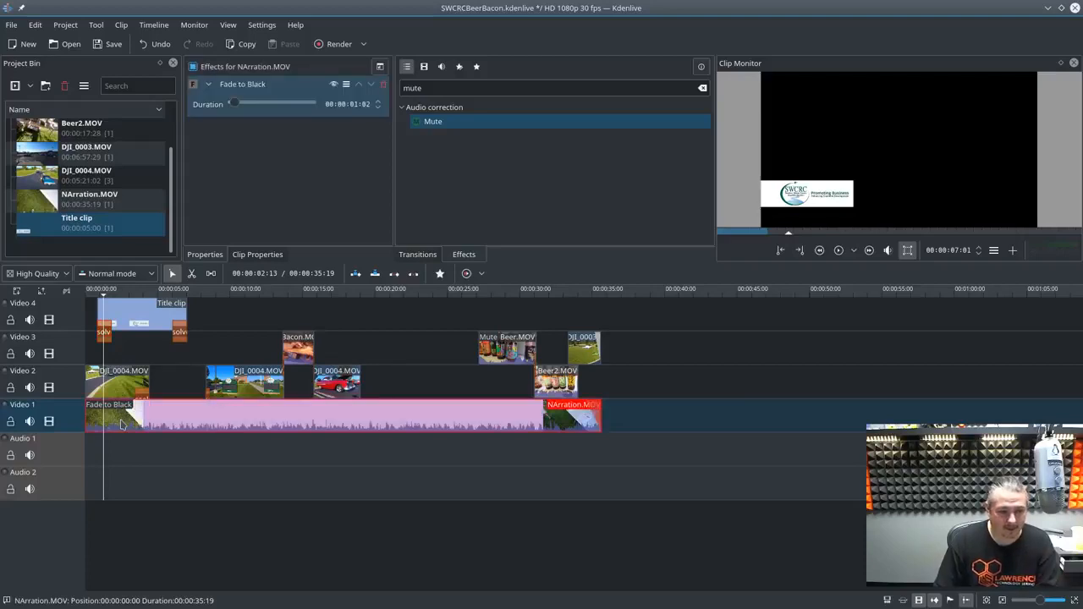
{"action": "left_click", "coordinate": [180, 331]}
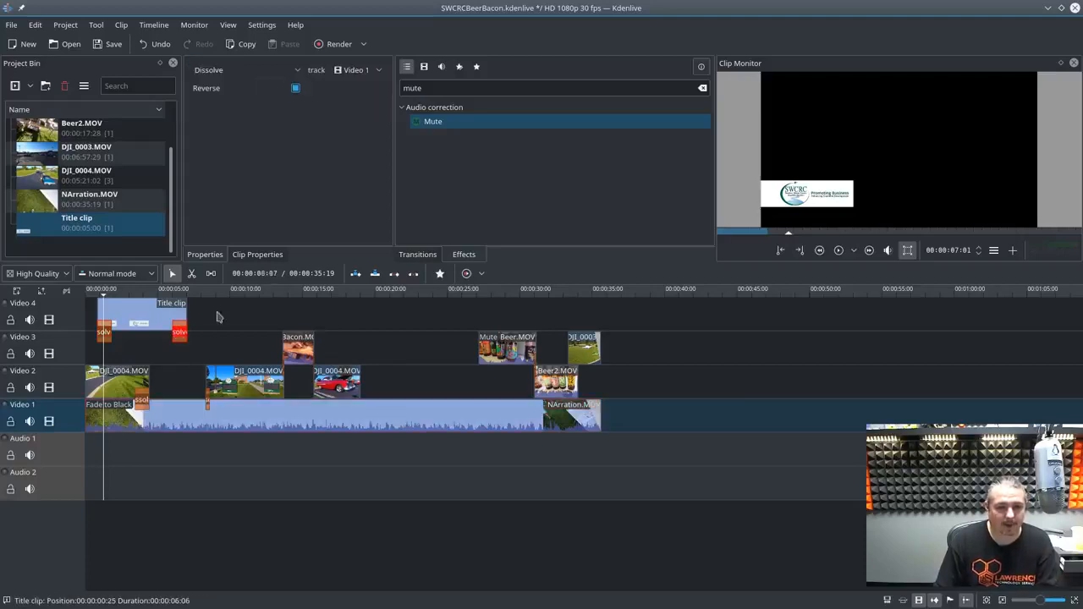
{"action": "left_click", "coordinate": [187, 421]}
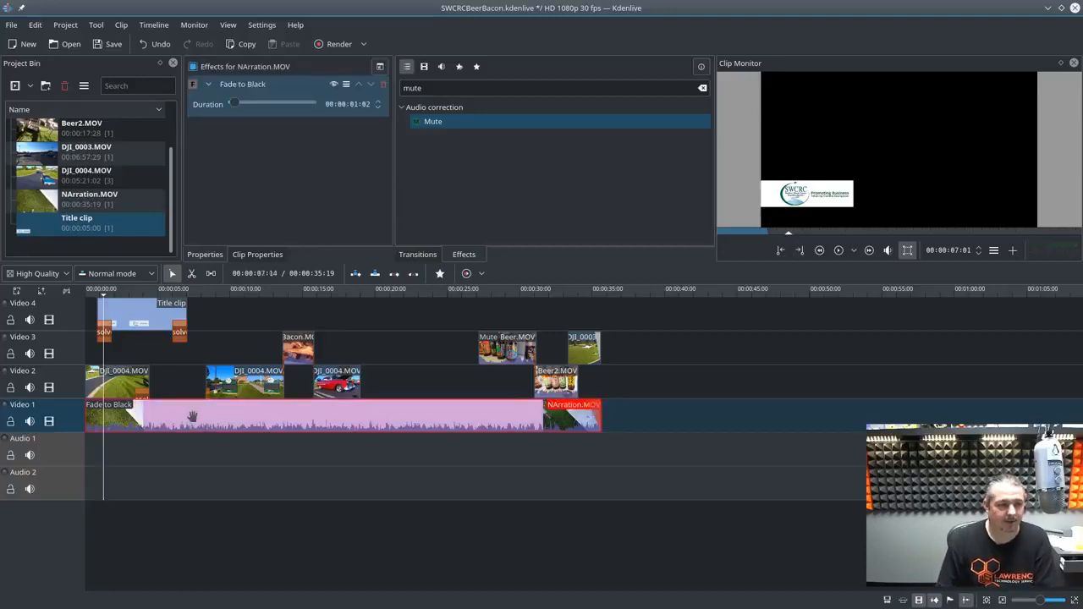
{"action": "left_click", "coordinate": [176, 294]}
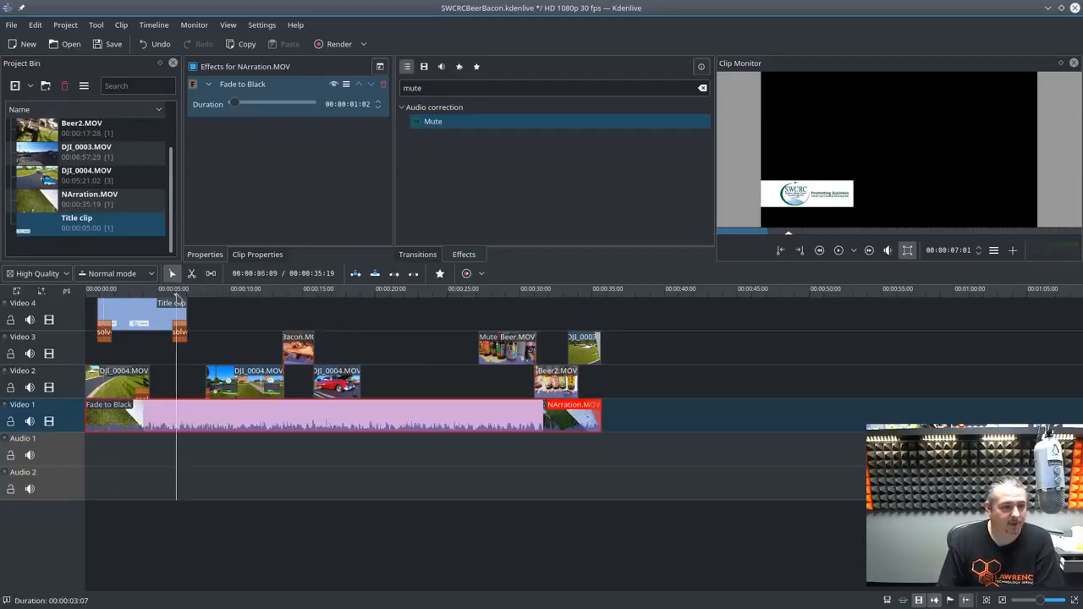
{"action": "left_click", "coordinate": [103, 331]}
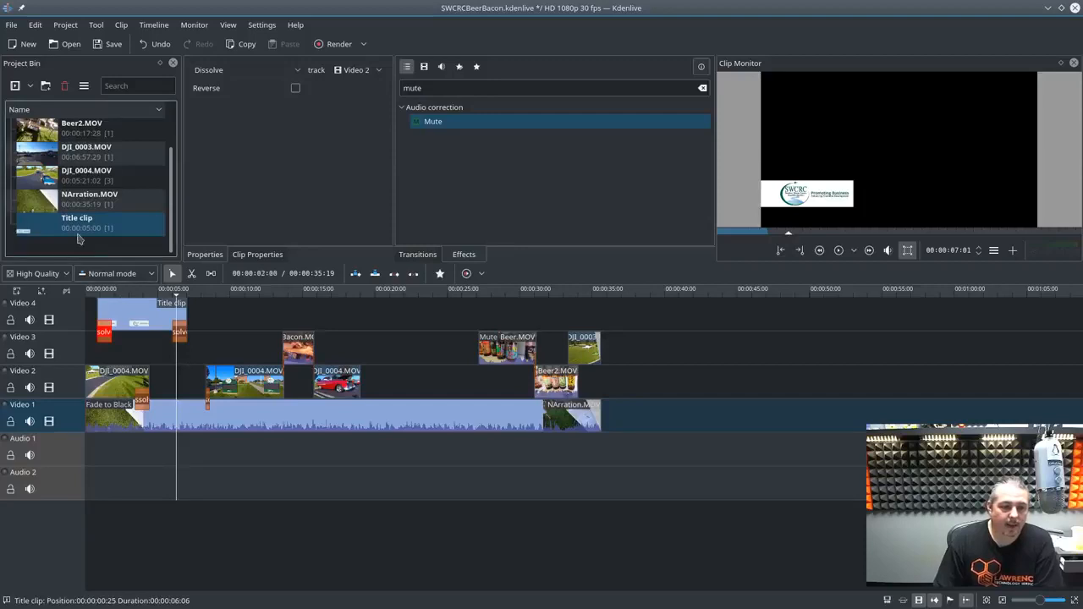
- Open the title clip from the project bin for editing and look at the image files available to add
{"action": "left_click", "coordinate": [76, 222]}
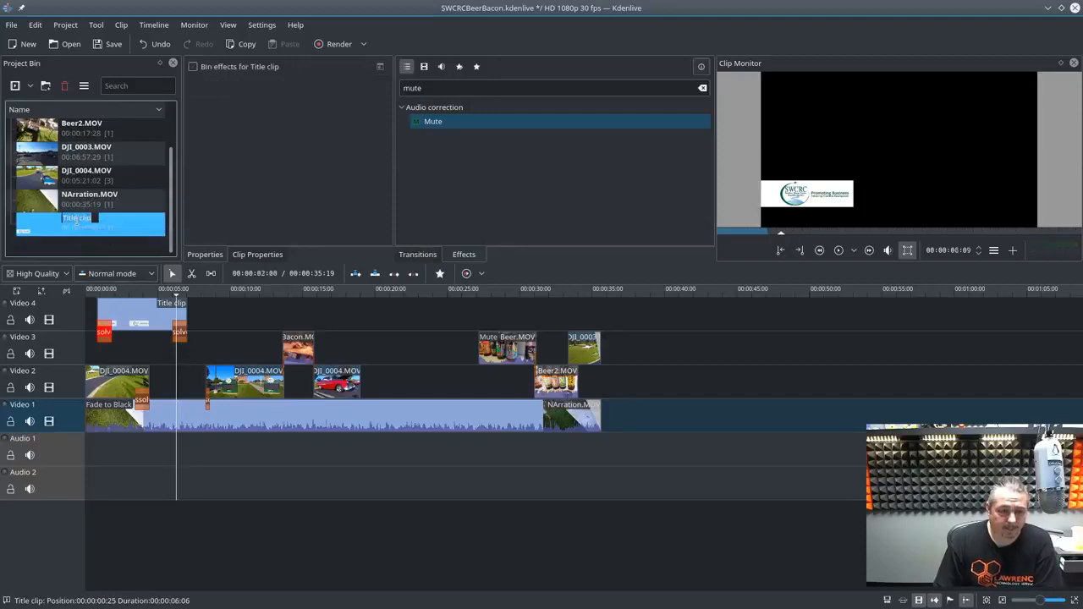
{"action": "double_click", "coordinate": [42, 228]}
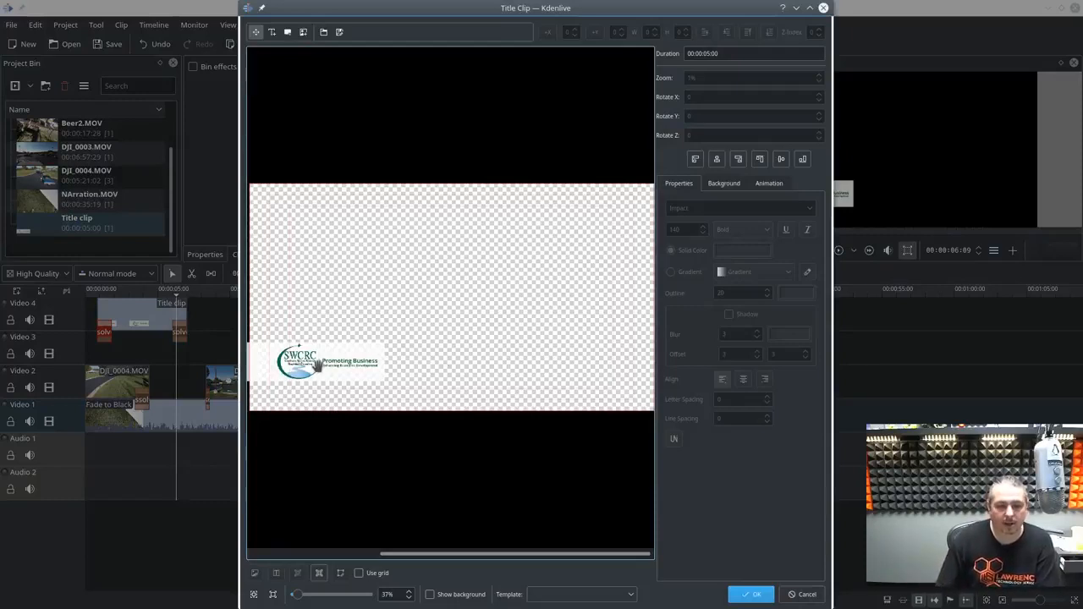
{"action": "left_click", "coordinate": [303, 34]}
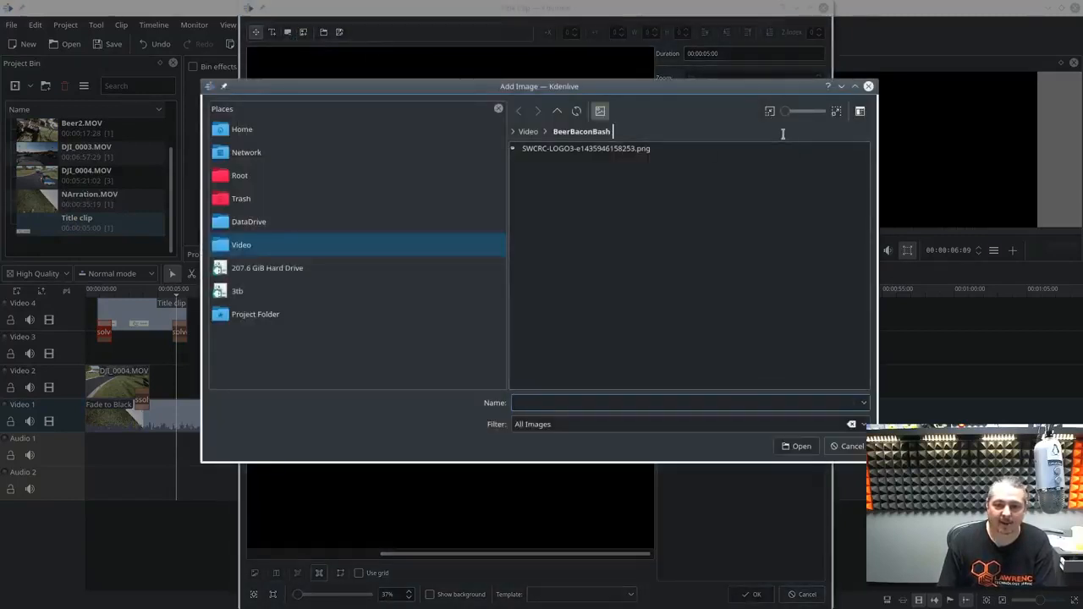
{"action": "left_click", "coordinate": [868, 86]}
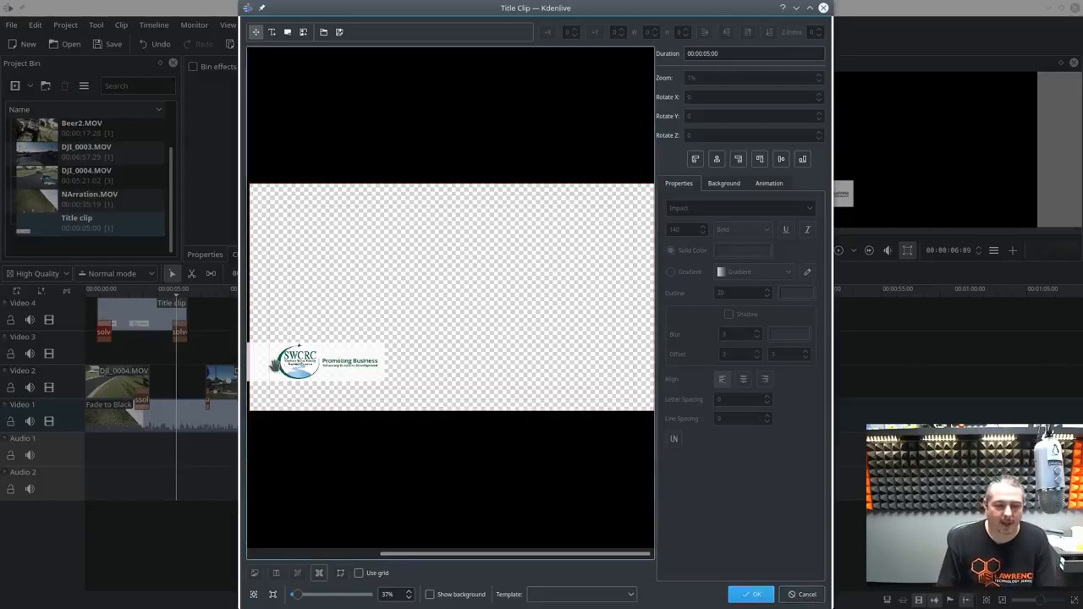
- Draw a semi-transparent white rectangle partly over the SWCRC logo in the title and check its solid color settings
{"action": "left_click", "coordinate": [288, 34]}
{"action": "left_click_drag", "start_coordinate": [299, 302], "coordinate": [431, 442]}
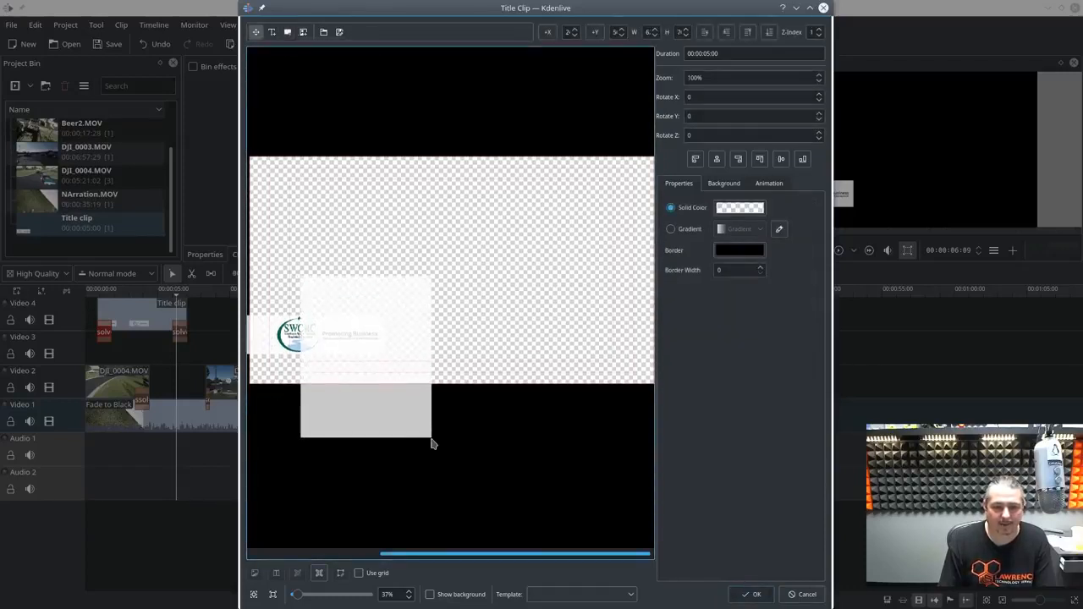
{"action": "left_click", "coordinate": [740, 207]}
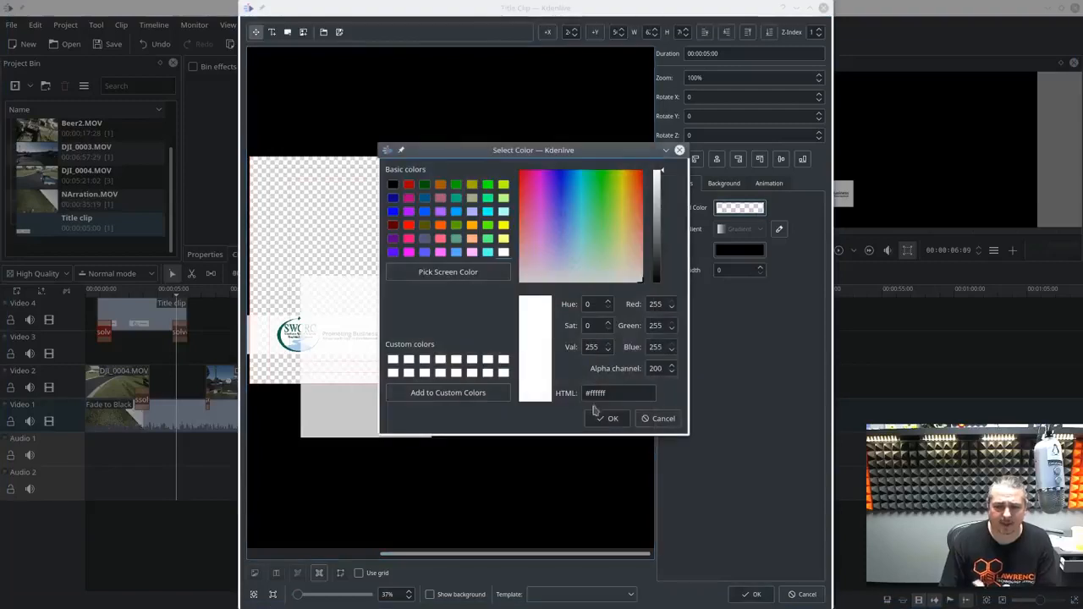
{"action": "left_click", "coordinate": [651, 419]}
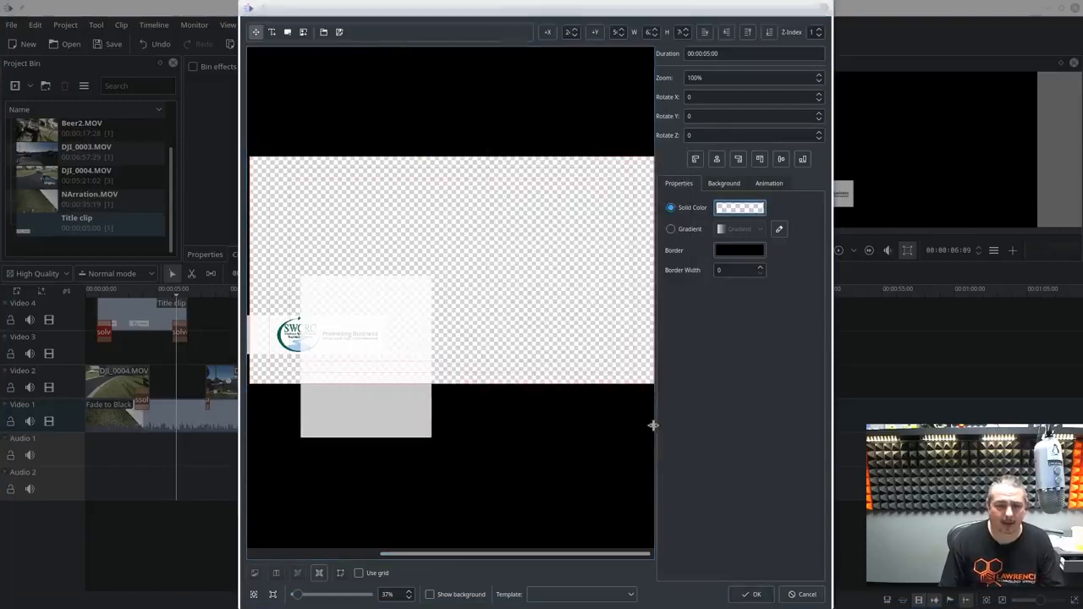
- Move the rectangle over the logo, send it behind all other items, shift it sideways and close the title editor
{"action": "left_click_drag", "start_coordinate": [387, 412], "coordinate": [345, 391]}
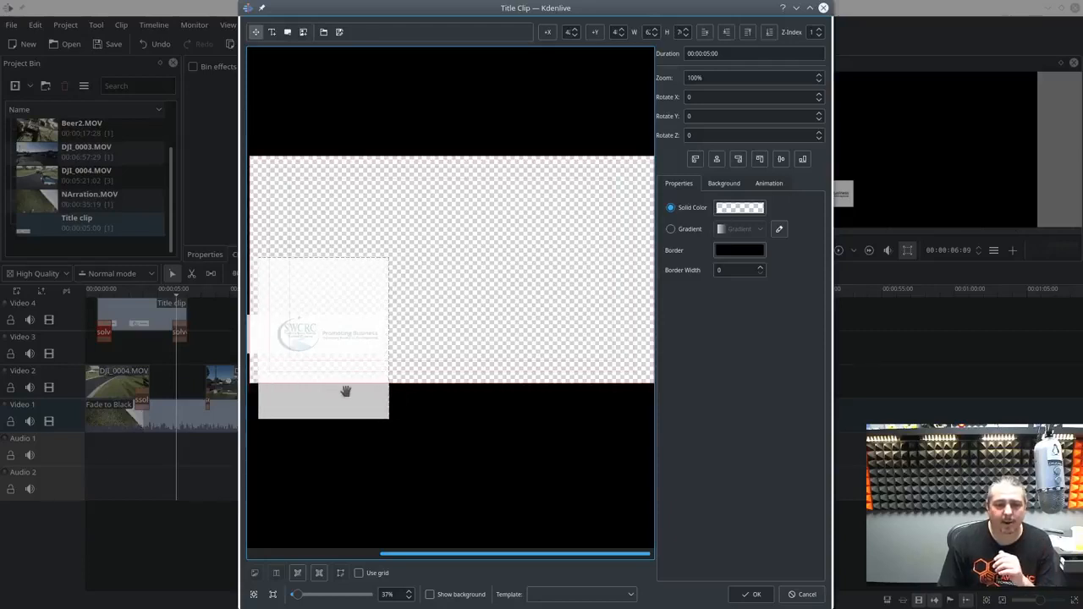
{"action": "left_click", "coordinate": [769, 34]}
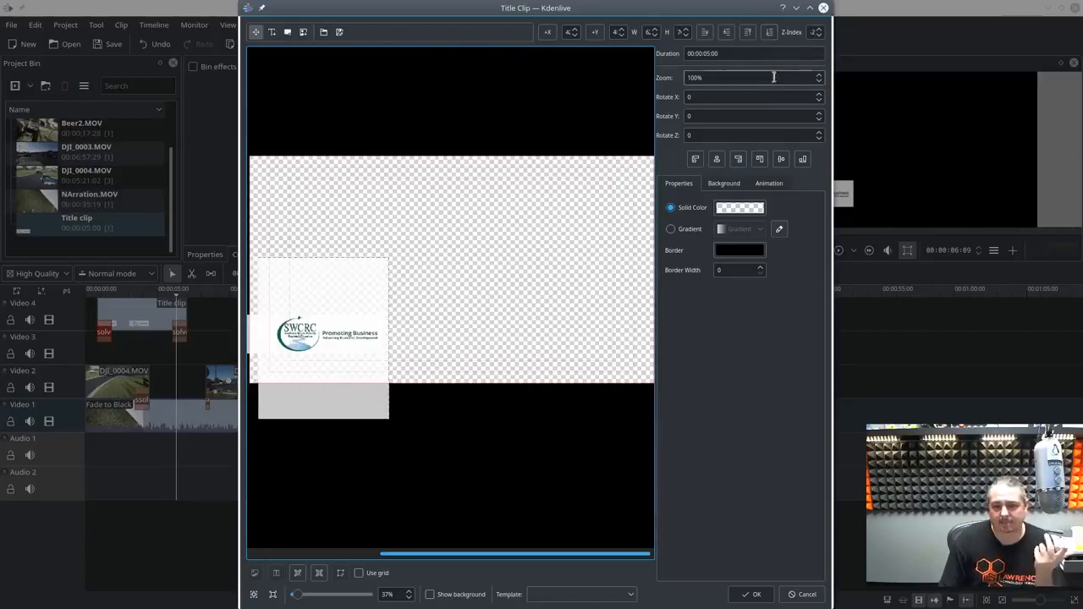
{"action": "left_click_drag", "start_coordinate": [346, 389], "coordinate": [407, 391]}
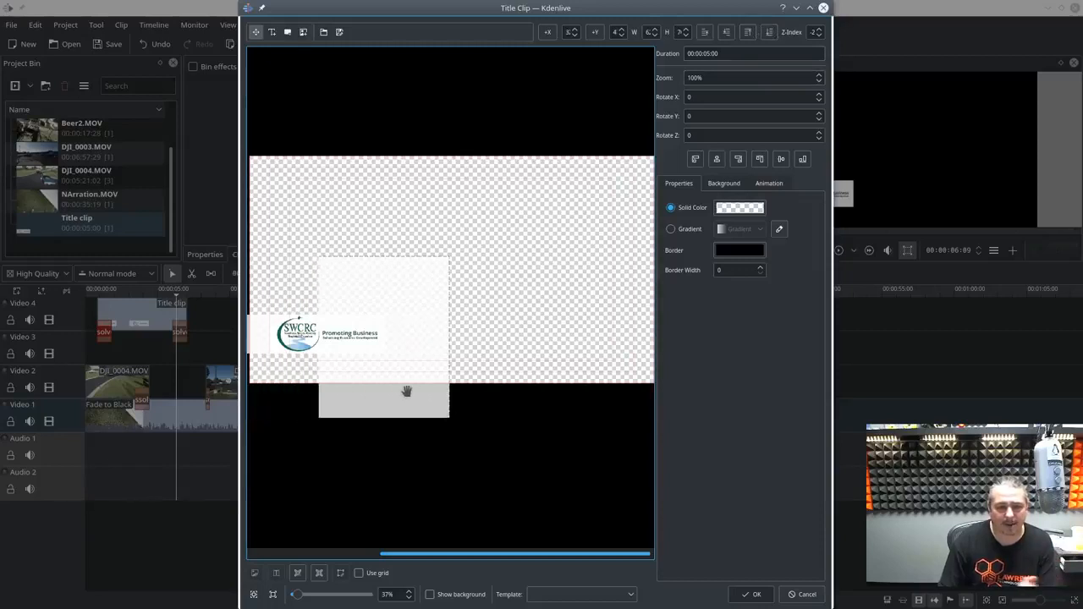
{"action": "left_click", "coordinate": [749, 594]}
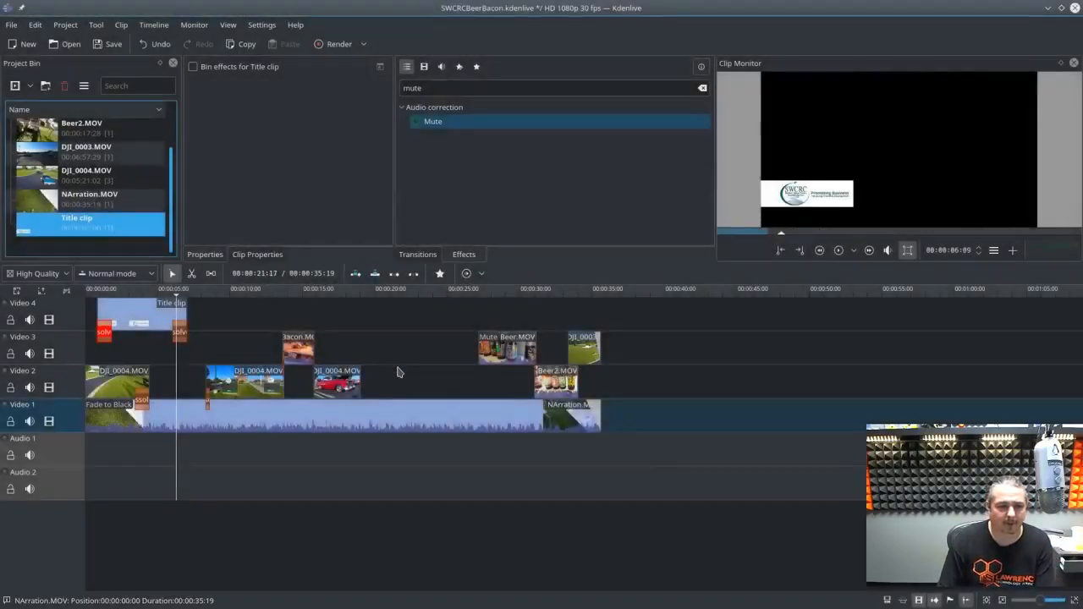
- Scrub back and forth through the timeline to review the DJI_0004.MOV and Bacon clips and the gap after them
{"action": "left_click_drag", "start_coordinate": [176, 294], "coordinate": [210, 295]}
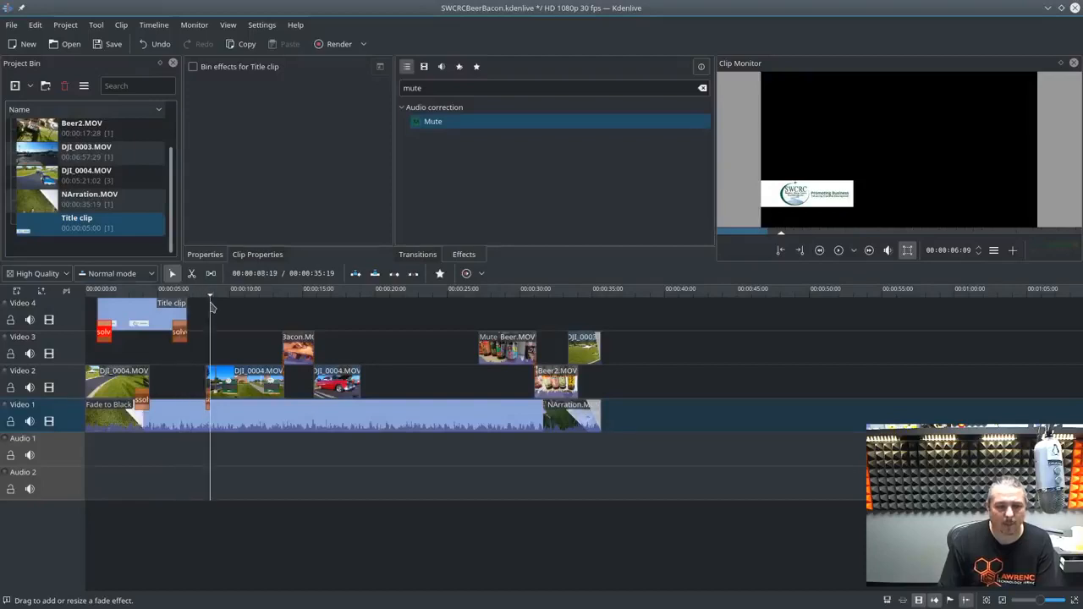
{"action": "left_click", "coordinate": [287, 296]}
{"action": "left_click_drag", "start_coordinate": [286, 301], "coordinate": [466, 395]}
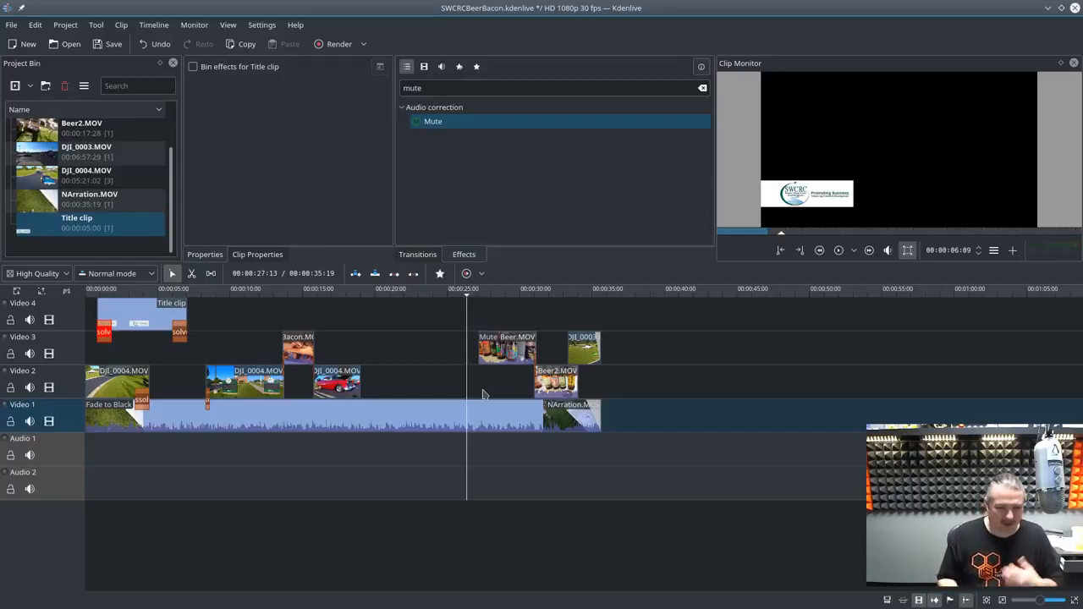
{"action": "left_click", "coordinate": [342, 306]}
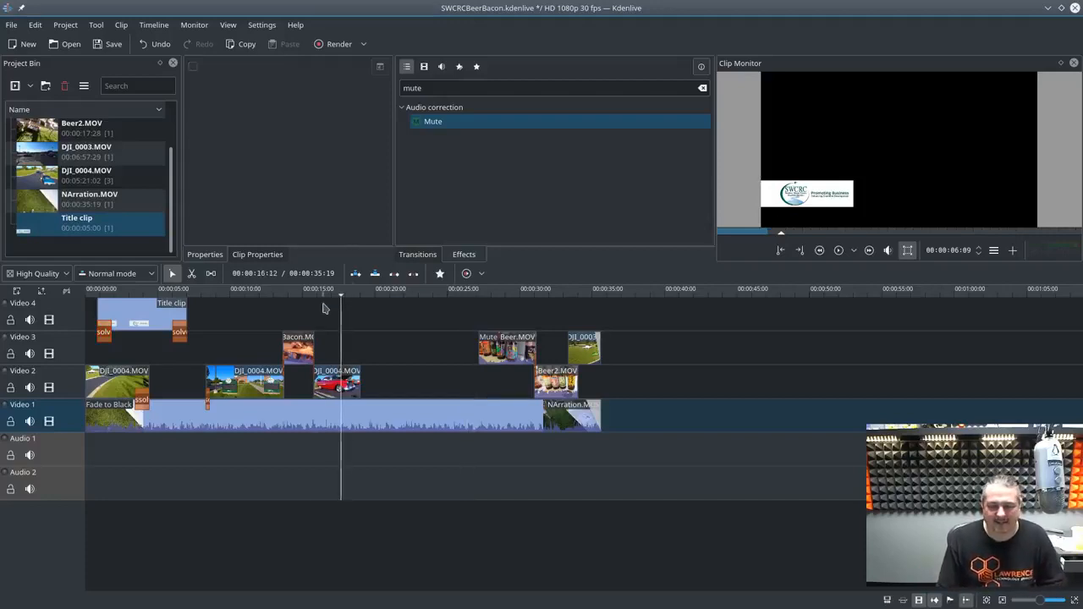
{"action": "left_click", "coordinate": [323, 308]}
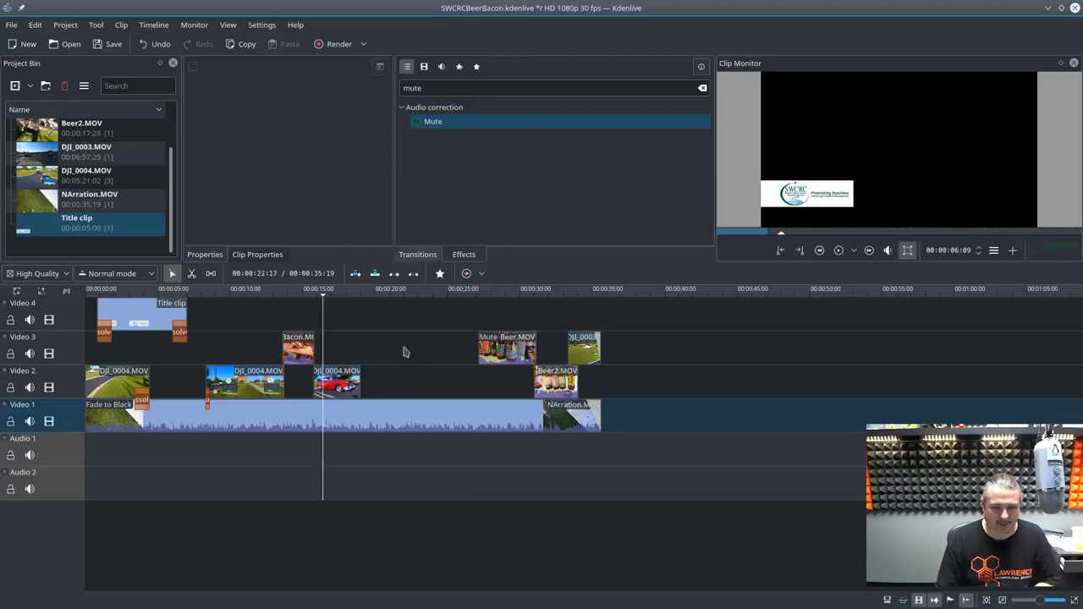
{"action": "left_click", "coordinate": [321, 297]}
{"action": "left_click_drag", "start_coordinate": [339, 308], "coordinate": [287, 310]}
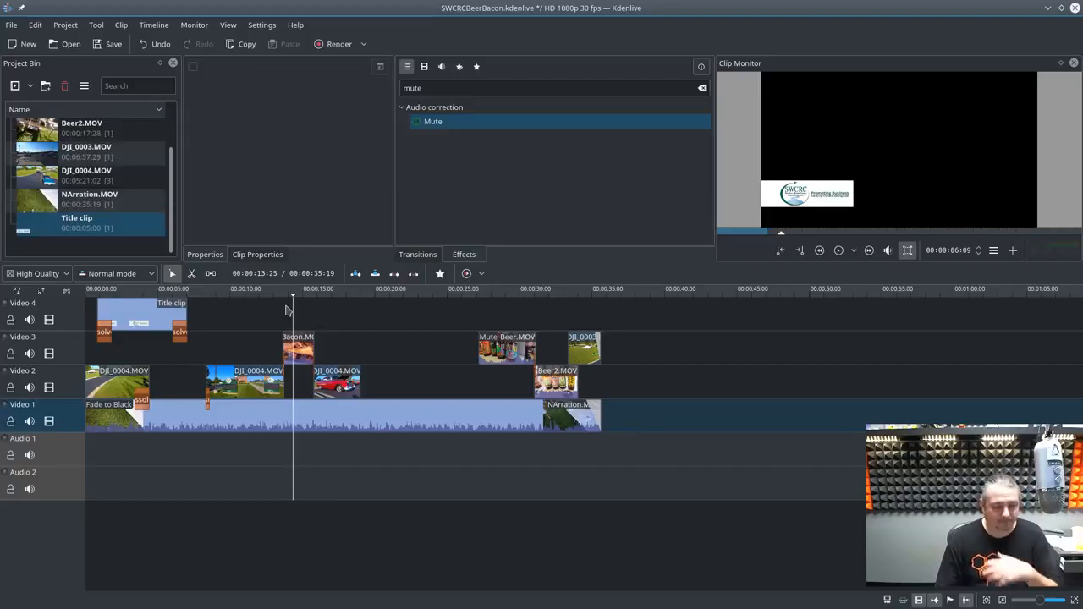
{"action": "left_click", "coordinate": [220, 302]}
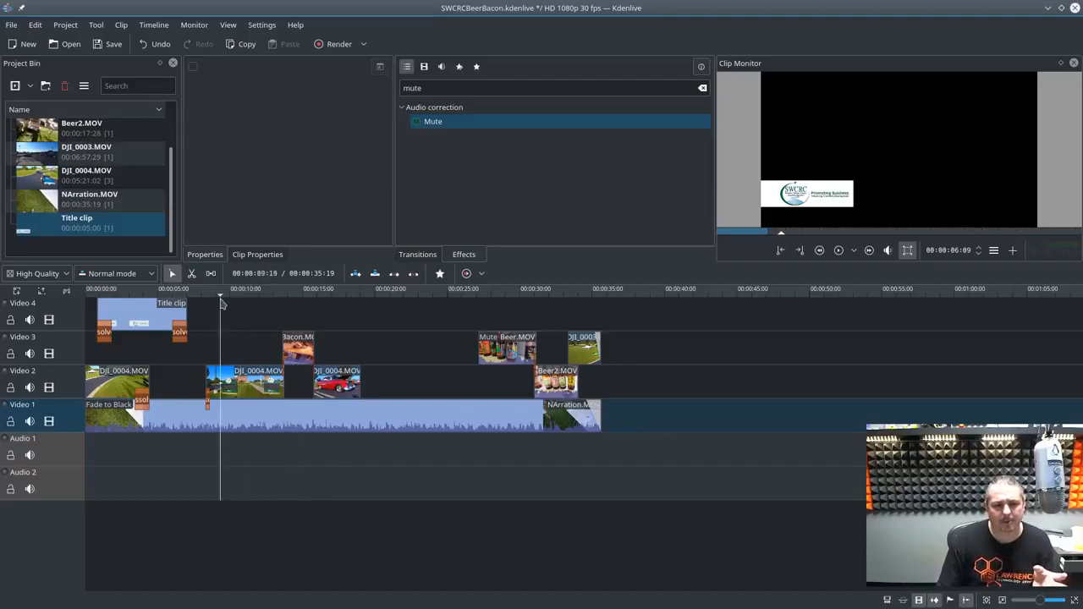
{"action": "left_click_drag", "start_coordinate": [221, 304], "coordinate": [204, 304]}
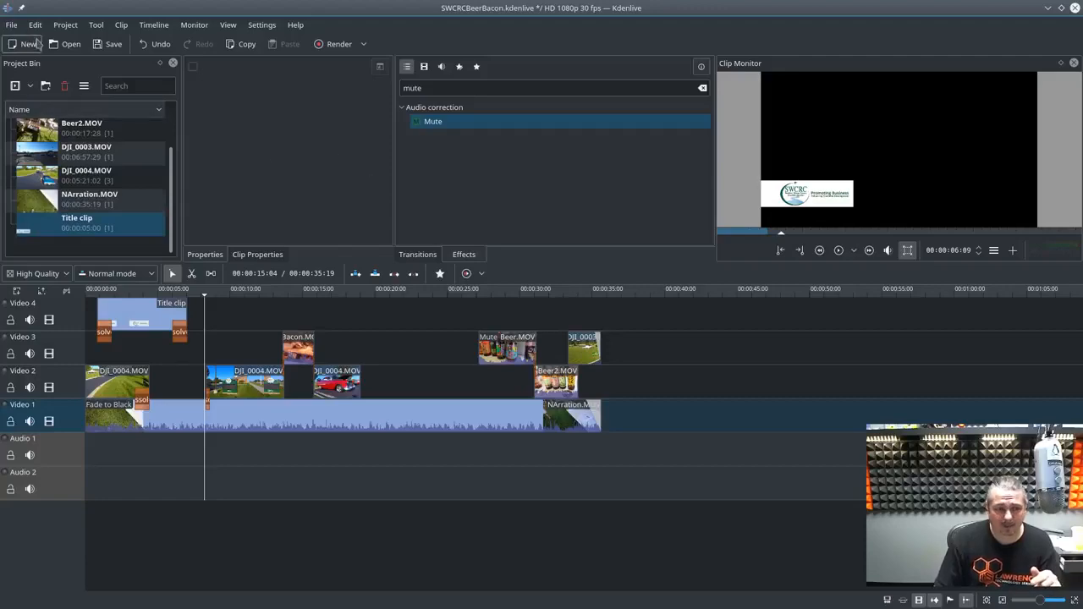
- Open the recent project Citron Exposes Ubiquiti Networks.kdenlive and view its single-recording timeline from the start
{"action": "left_click", "coordinate": [11, 24]}
{"action": "mouse_move", "coordinate": [34, 70]}
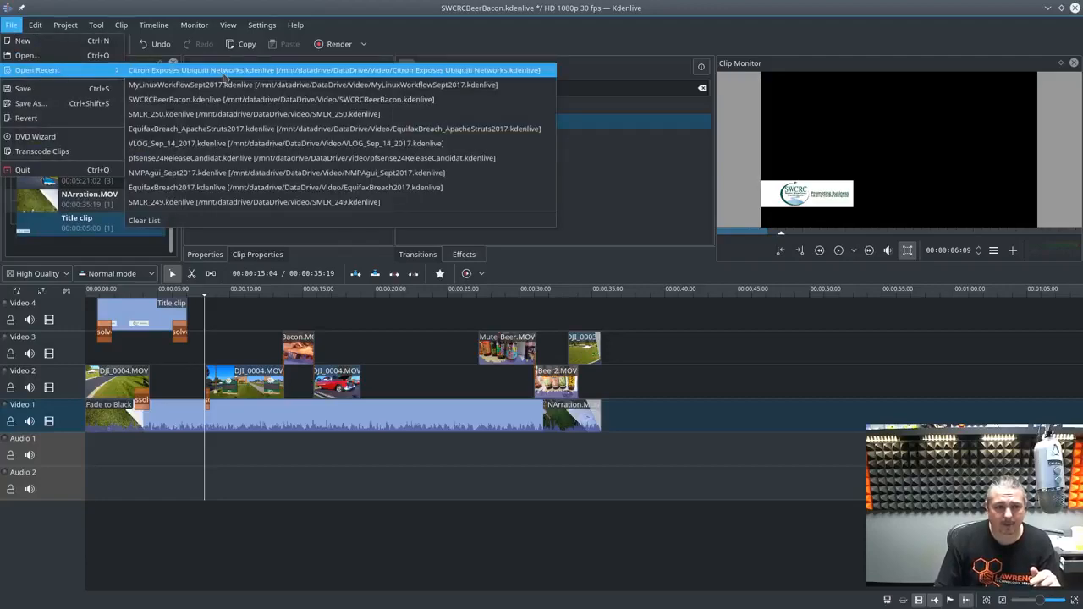
{"action": "left_click", "coordinate": [225, 76]}
{"action": "left_click", "coordinate": [653, 313]}
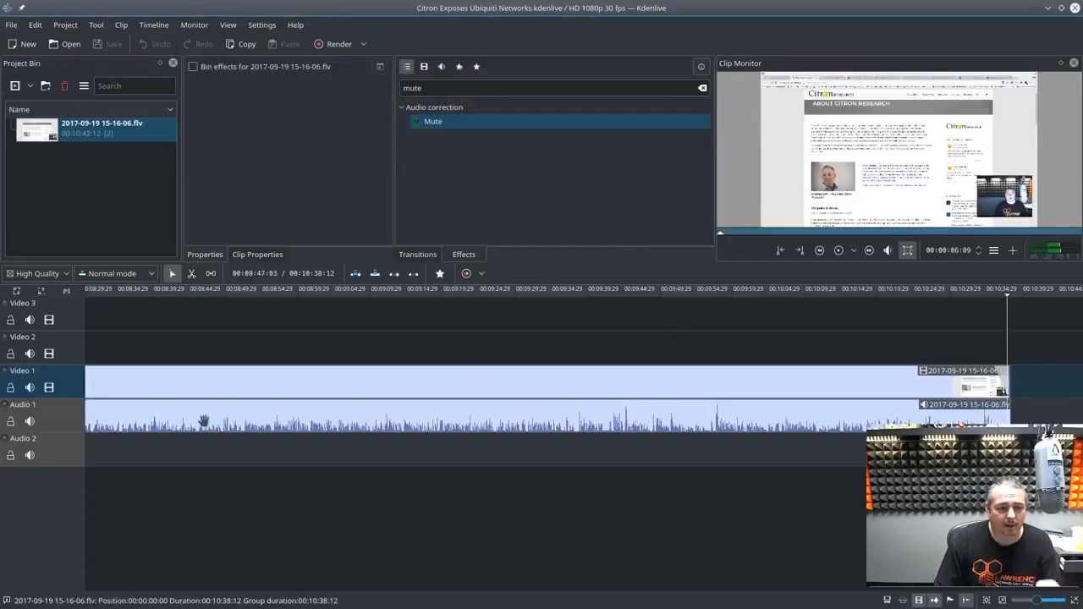
{"action": "left_click_drag", "start_coordinate": [904, 586], "coordinate": [127, 585]}
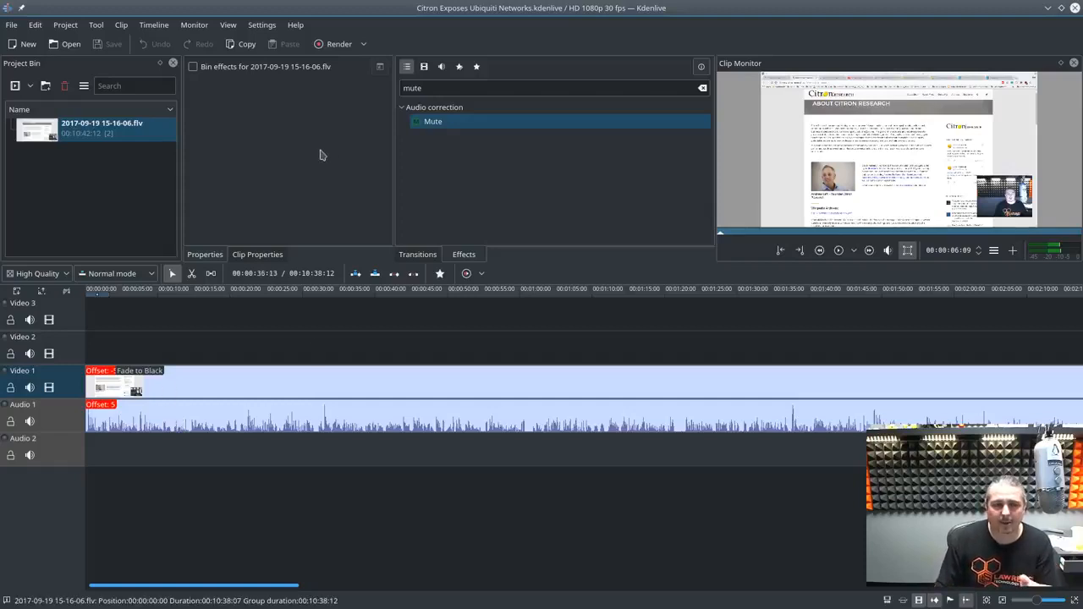
- Create a new HD 1080p 30 fps project with three video tracks and two audio tracks
{"action": "left_click", "coordinate": [24, 53]}
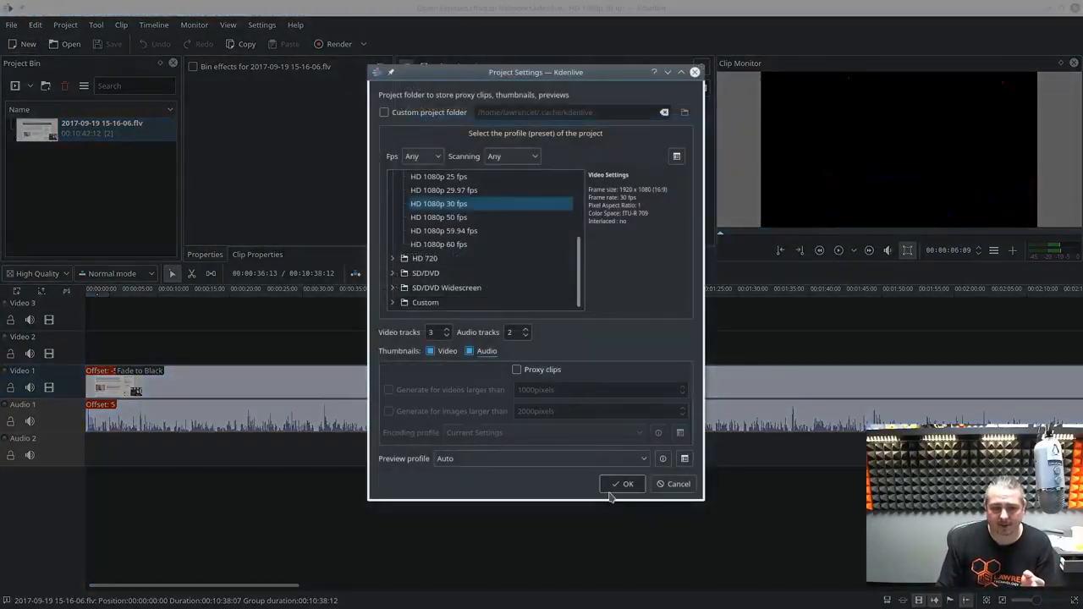
{"action": "left_click", "coordinate": [624, 481]}
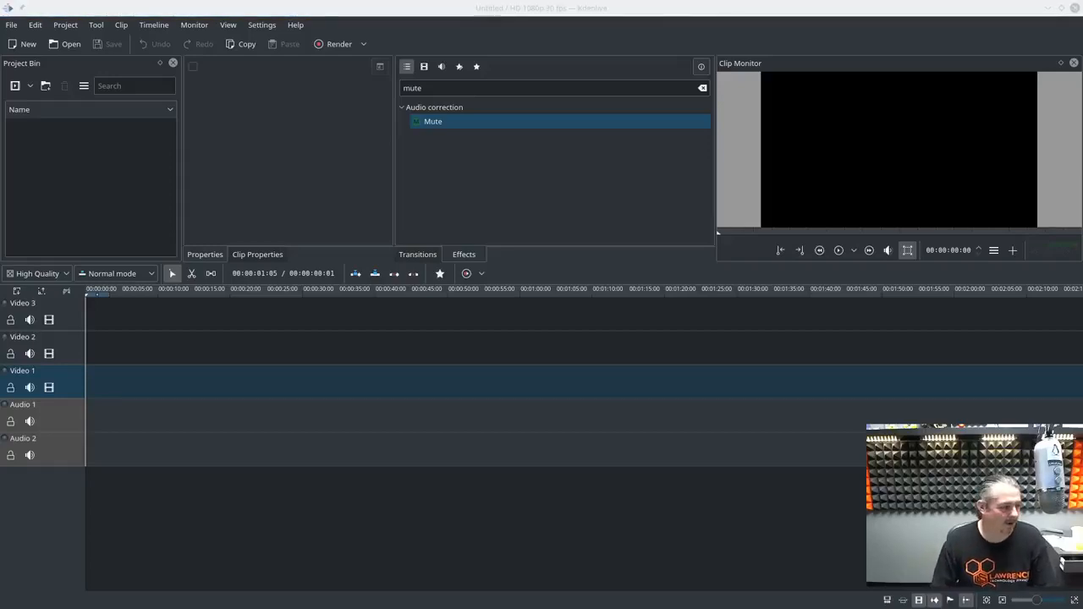
{"action": "key", "text": "alt+Tab"}
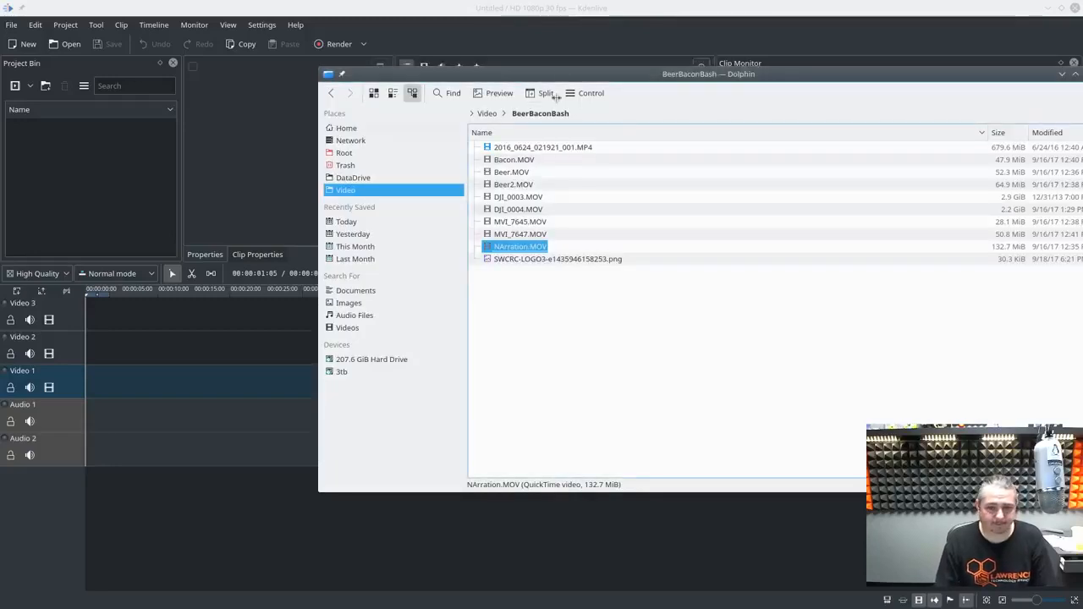
{"action": "left_click", "coordinate": [488, 113]}
{"action": "left_click", "coordinate": [495, 147]}
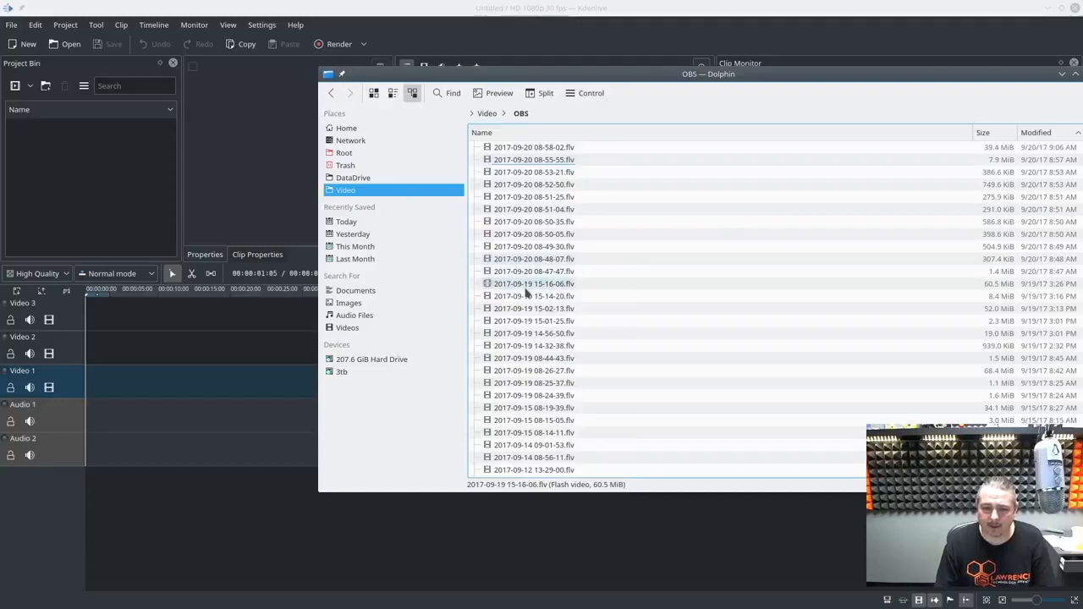
{"action": "left_click_drag", "start_coordinate": [525, 292], "coordinate": [64, 207]}
{"action": "left_click", "coordinate": [115, 143]}
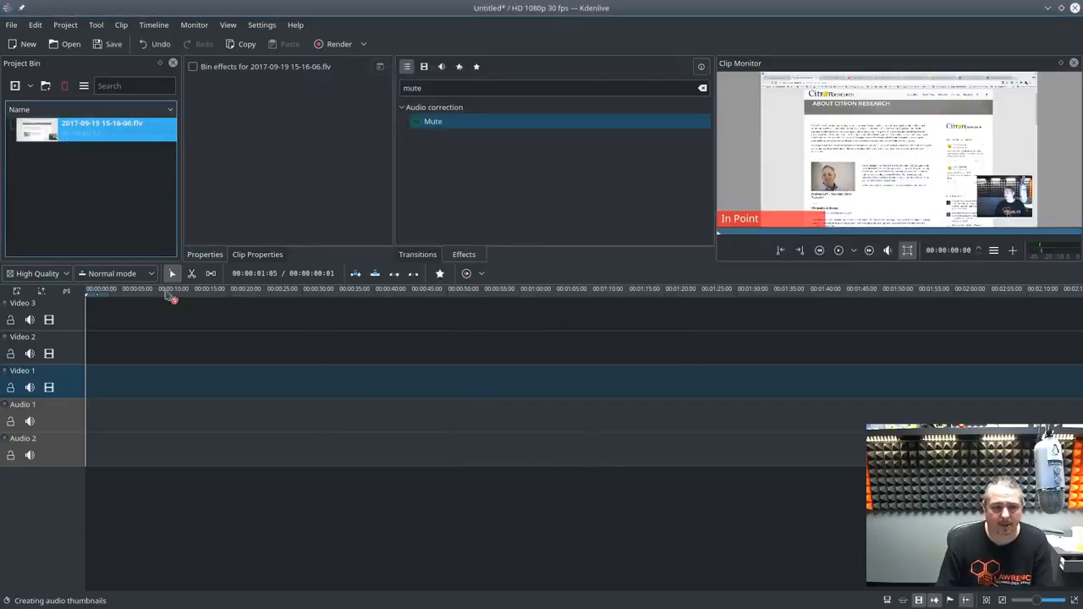
{"action": "left_click_drag", "start_coordinate": [166, 292], "coordinate": [179, 383]}
{"action": "left_click_drag", "start_coordinate": [384, 385], "coordinate": [185, 379]}
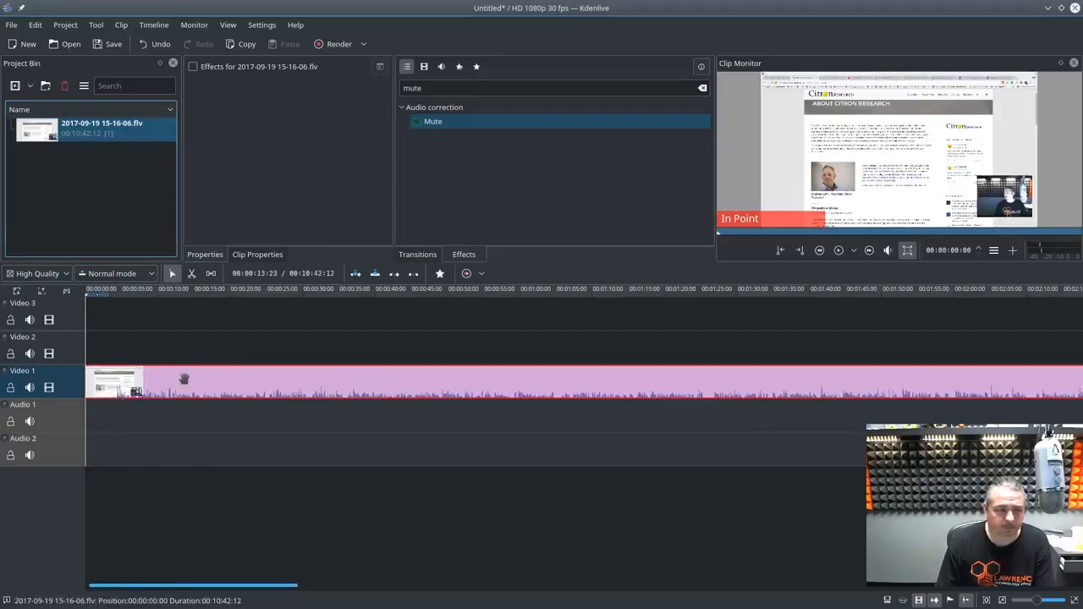
{"action": "right_click", "coordinate": [184, 378]}
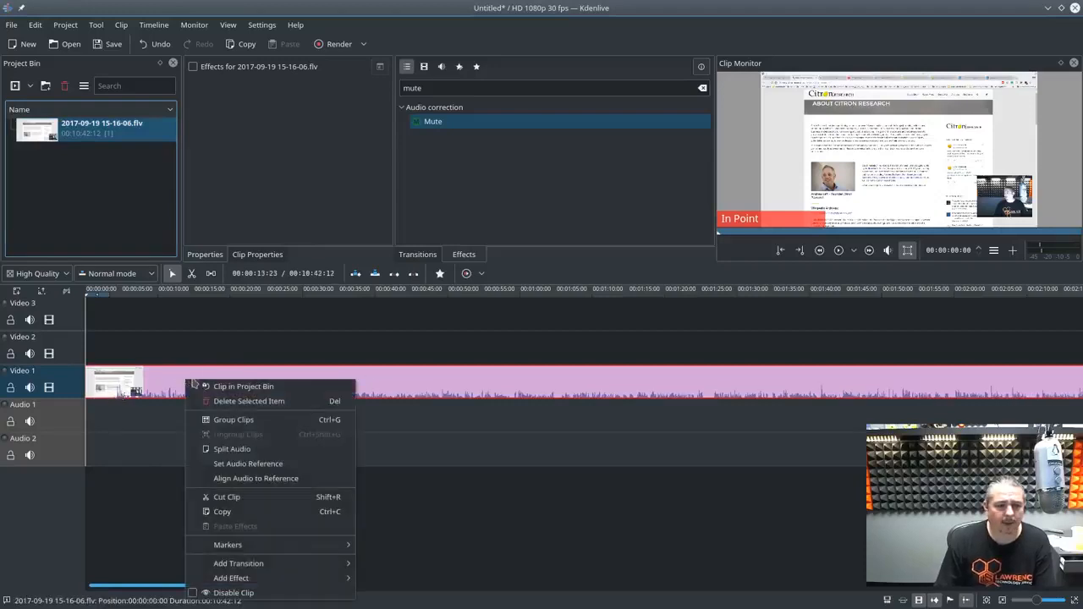
{"action": "left_click", "coordinate": [337, 454]}
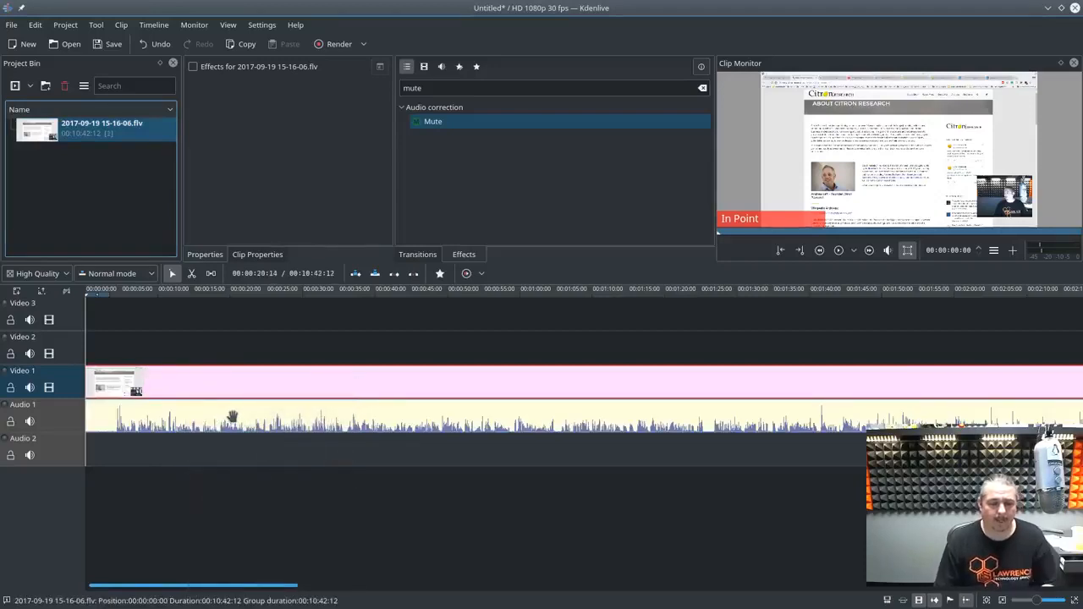
{"action": "scroll", "coordinate": [231, 416], "scroll_direction": "up", "scroll_amount": 6}
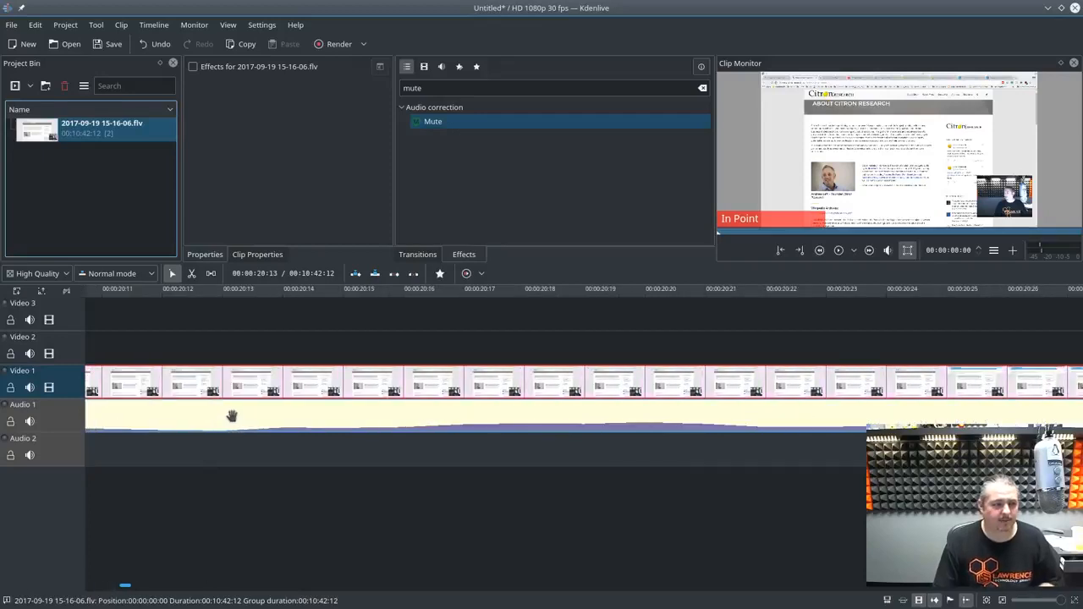
{"action": "left_click_drag", "start_coordinate": [125, 584], "coordinate": [24, 582]}
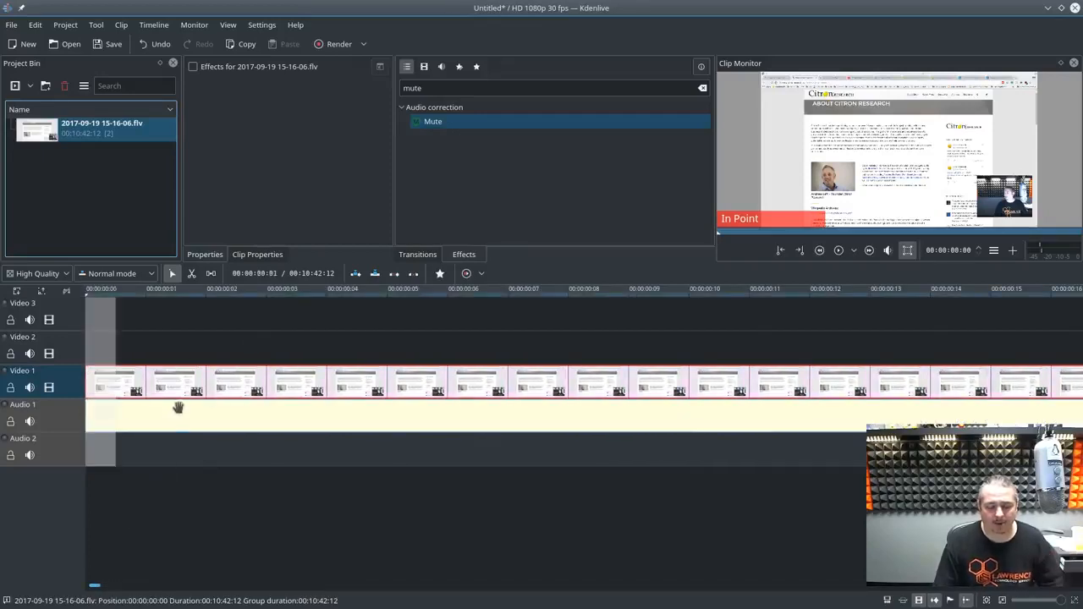
{"action": "right_click", "coordinate": [193, 389]}
{"action": "left_click", "coordinate": [330, 223]}
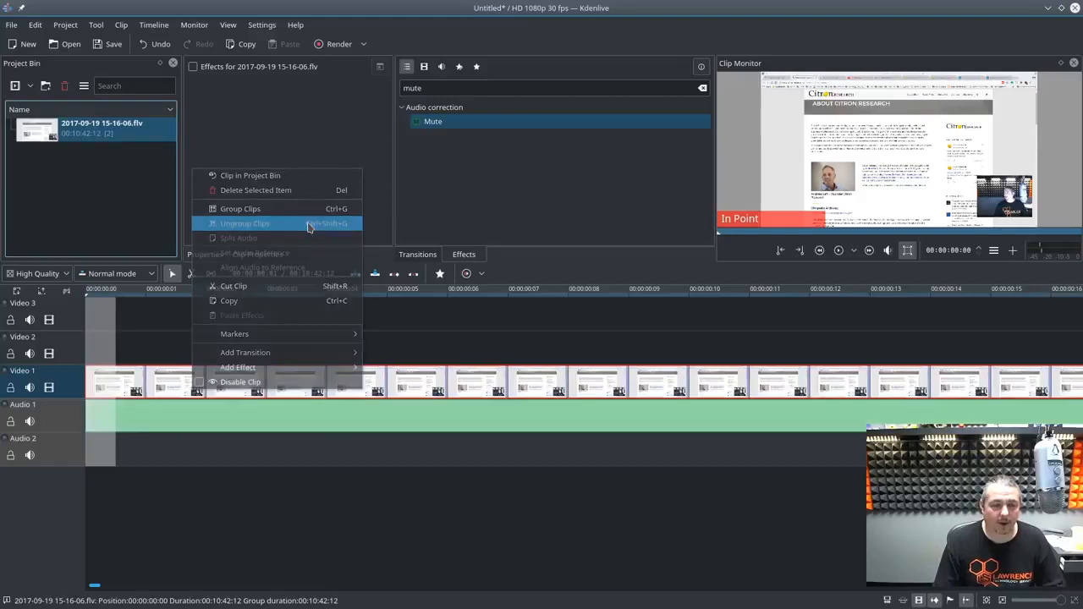
{"action": "left_click", "coordinate": [279, 340]}
{"action": "left_click", "coordinate": [189, 416]}
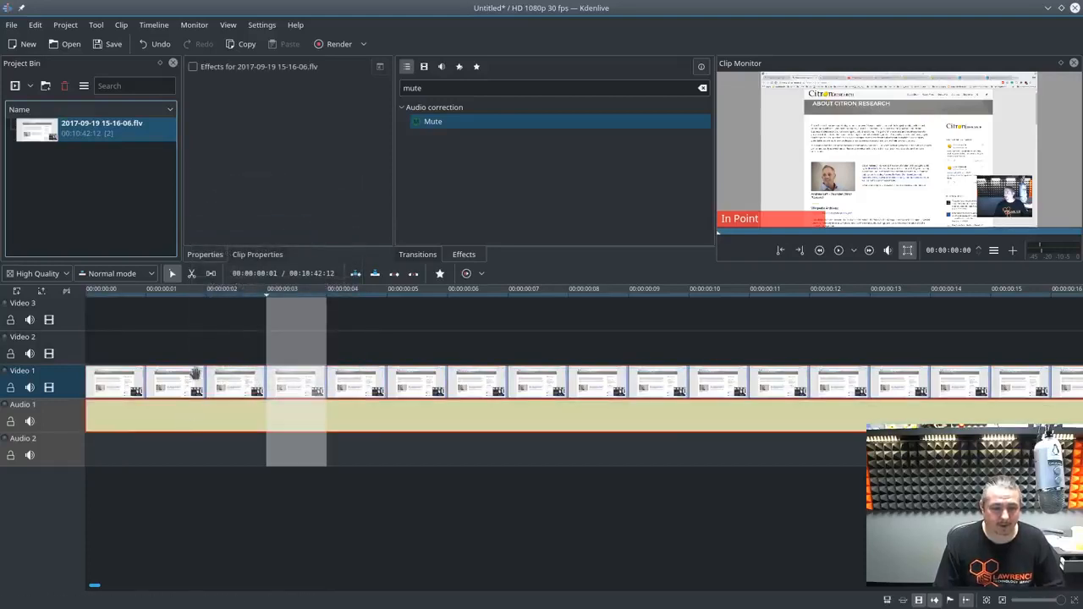
{"action": "left_click_drag", "start_coordinate": [180, 416], "coordinate": [505, 417]}
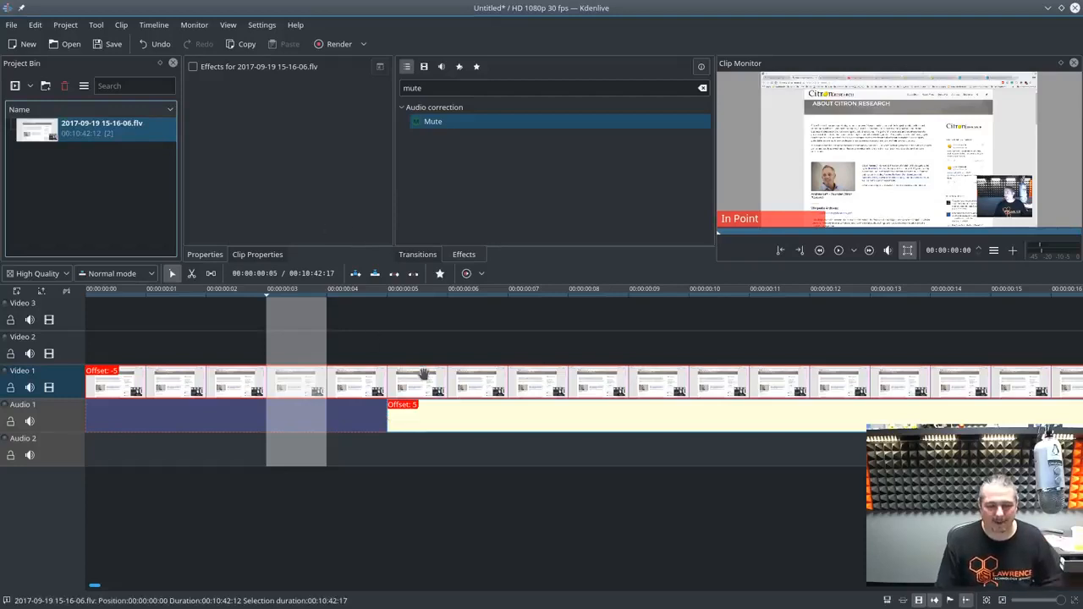
- Select both the Video 1 clip and the offset Audio 1 clip and group them together
{"action": "scroll", "coordinate": [424, 375], "scroll_direction": "down", "scroll_amount": 3}
{"action": "scroll", "coordinate": [258, 381], "scroll_direction": "down", "scroll_amount": 2}
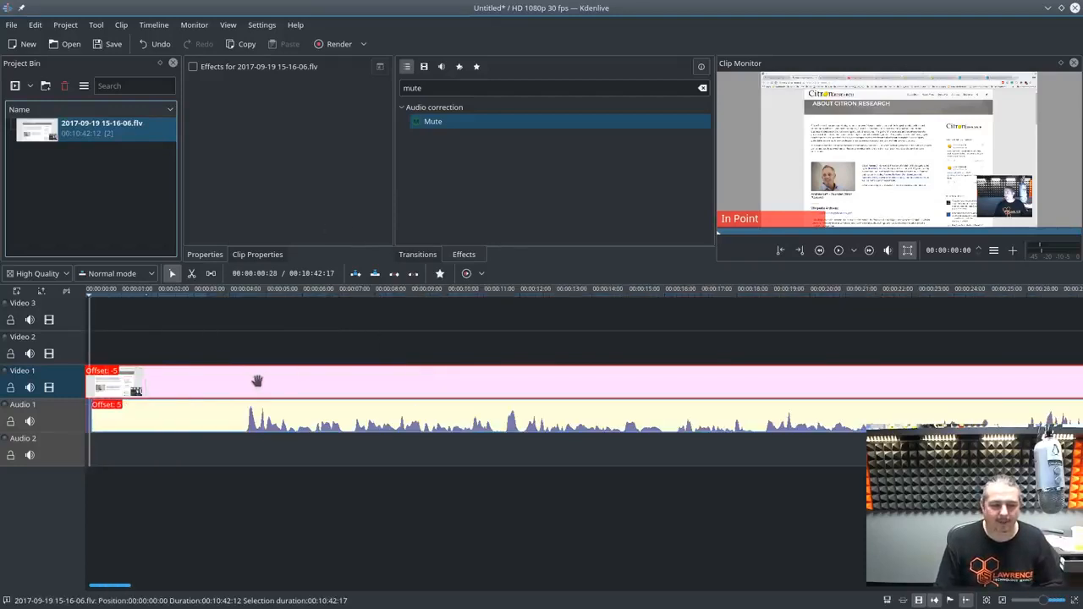
{"action": "scroll", "coordinate": [257, 381], "scroll_direction": "down", "scroll_amount": 2}
{"action": "left_click", "coordinate": [274, 346]}
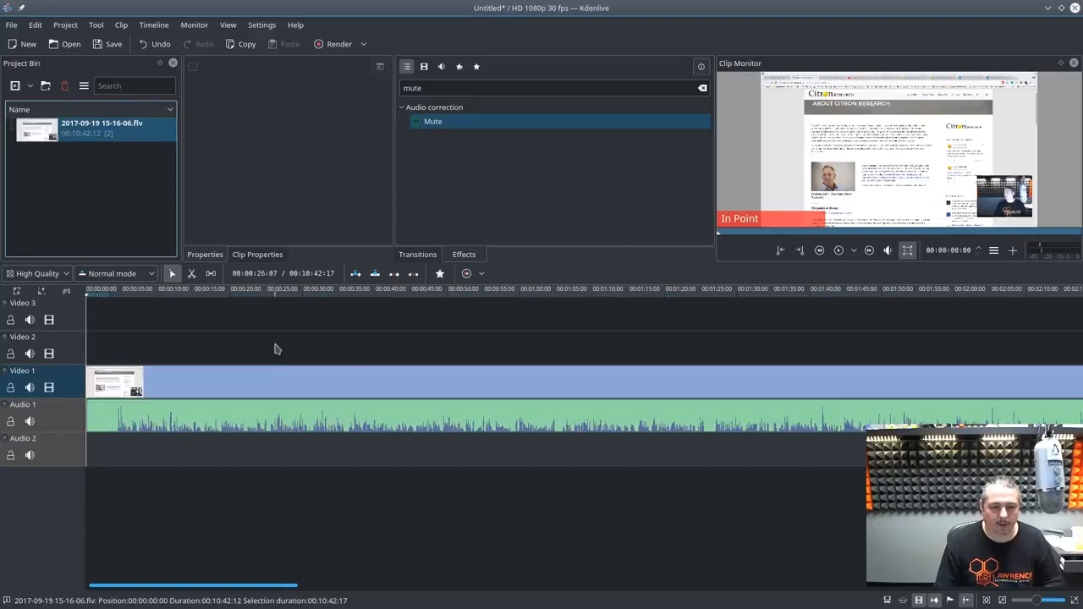
{"action": "left_click", "coordinate": [264, 390]}
{"action": "left_click", "coordinate": [258, 418], "text": "ctrl"}
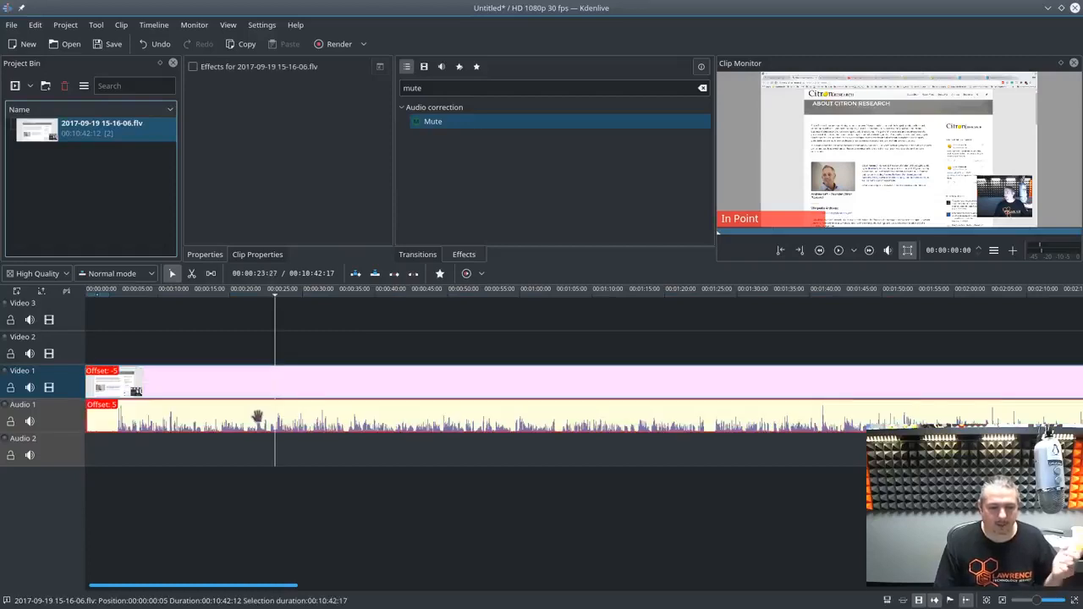
{"action": "right_click", "coordinate": [258, 418]}
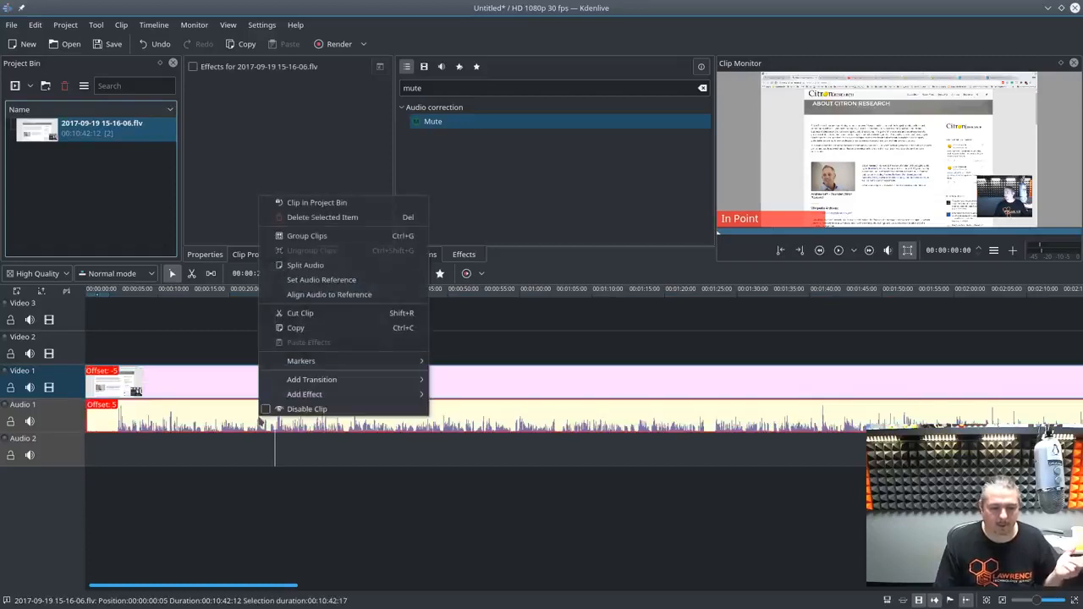
{"action": "left_click", "coordinate": [356, 237]}
- Cut the grouped video and audio clips at about 00:00:03:25, just before the first speech in the waveform
{"action": "scroll", "coordinate": [204, 450], "scroll_direction": "up", "scroll_amount": 3}
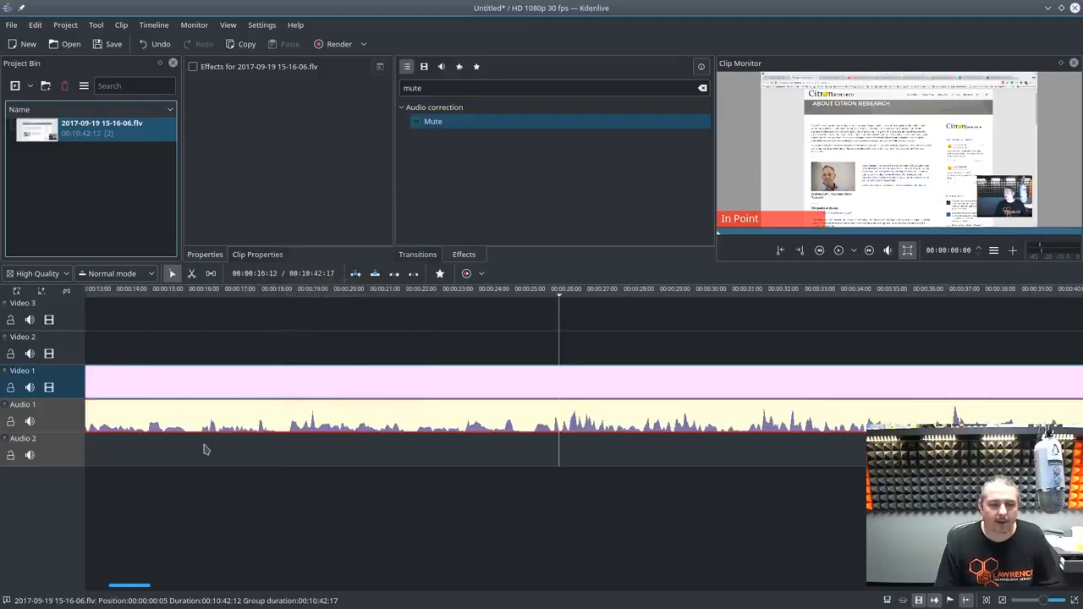
{"action": "left_click_drag", "start_coordinate": [129, 586], "coordinate": [42, 589]}
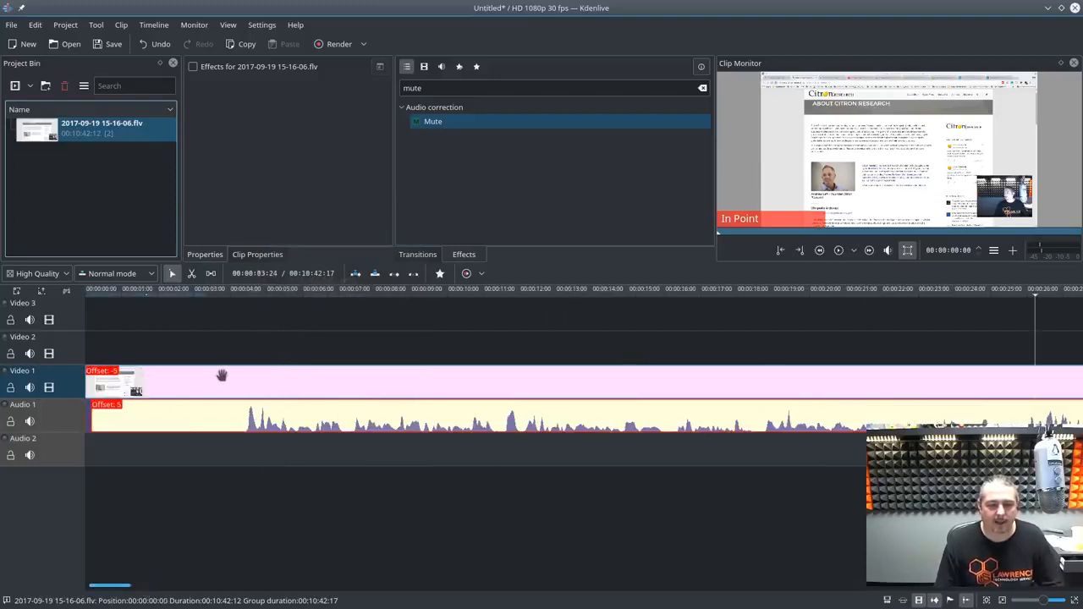
{"action": "key", "text": "x"}
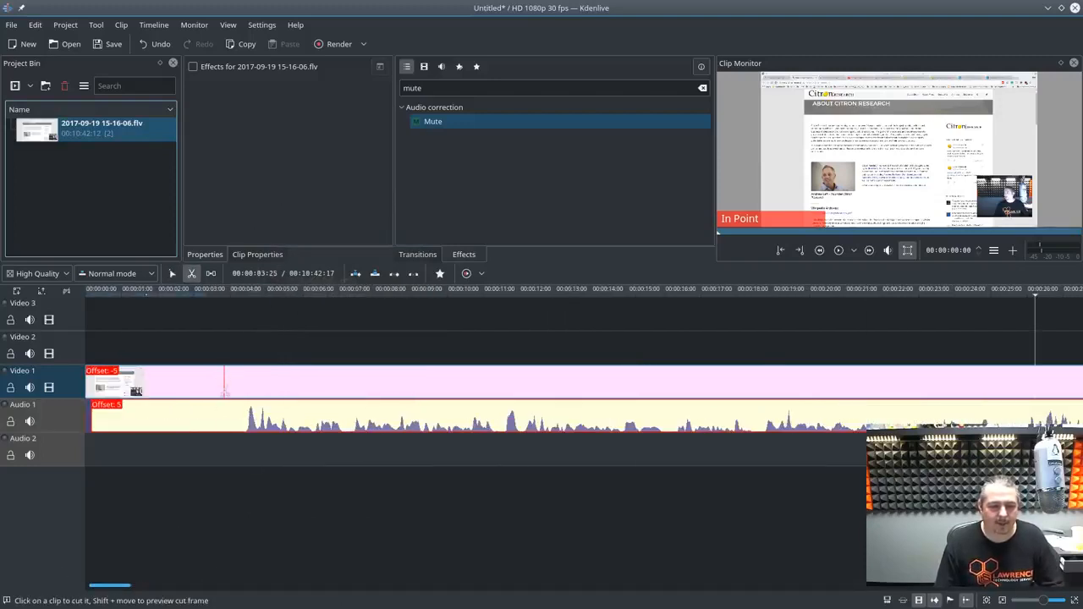
{"action": "left_click", "coordinate": [224, 390]}
{"action": "key", "text": "s"}
- Delete the silent opening piece and move the remaining video and audio group to the very start of the timeline
{"action": "left_click", "coordinate": [495, 421]}
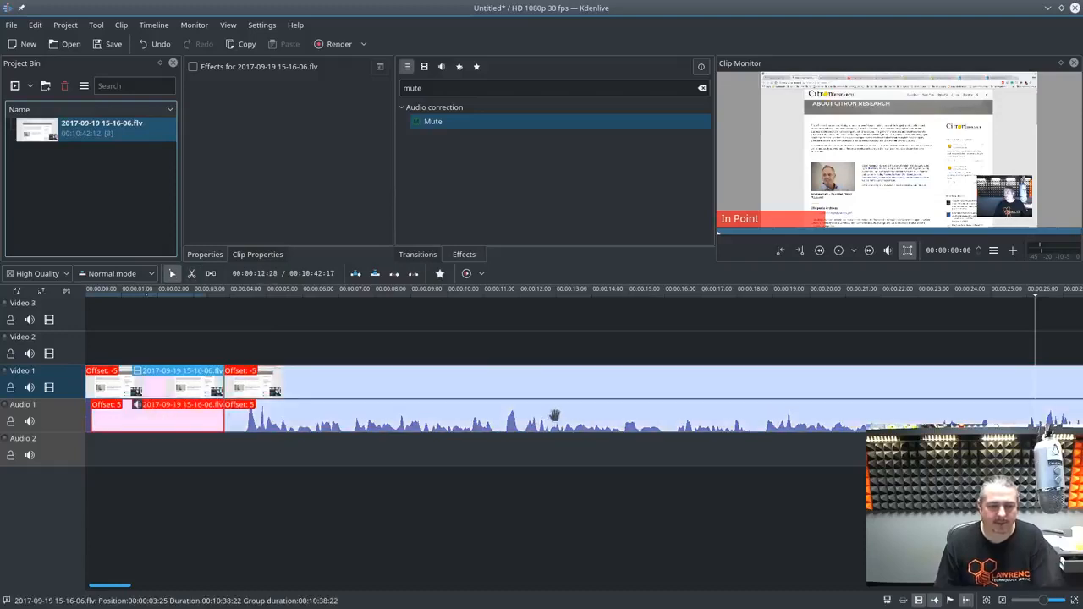
{"action": "key", "text": "Delete"}
{"action": "left_click_drag", "start_coordinate": [554, 419], "coordinate": [361, 421]}
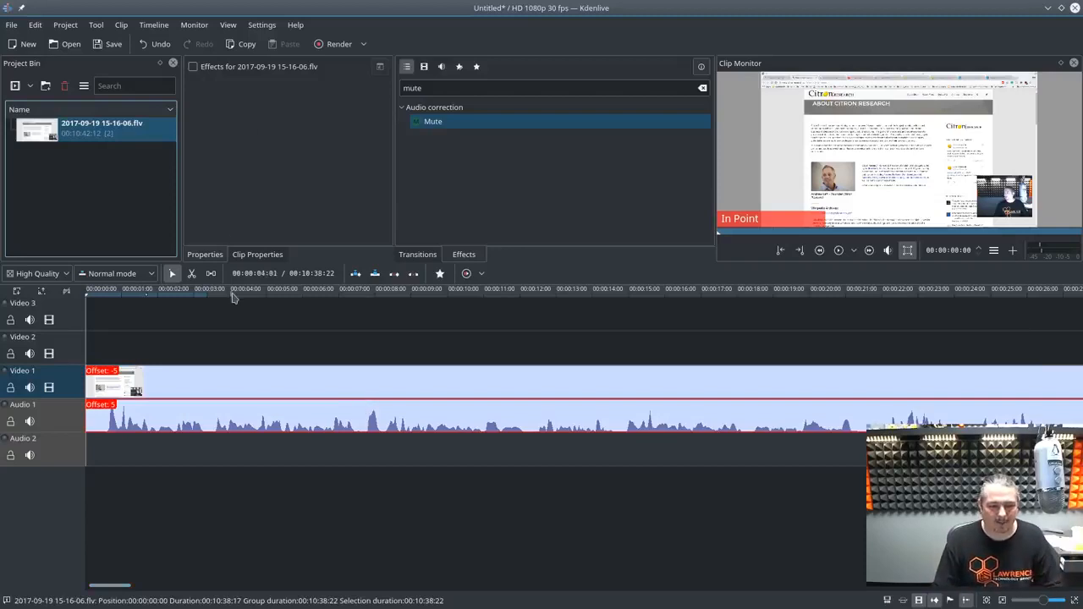
- Cut the grouped clips at about 00:02:33:08 and 00:03:13:06 to isolate a middle section
{"action": "left_click_drag", "start_coordinate": [236, 296], "coordinate": [321, 296]}
{"action": "scroll", "coordinate": [407, 411], "scroll_direction": "down", "scroll_amount": 5}
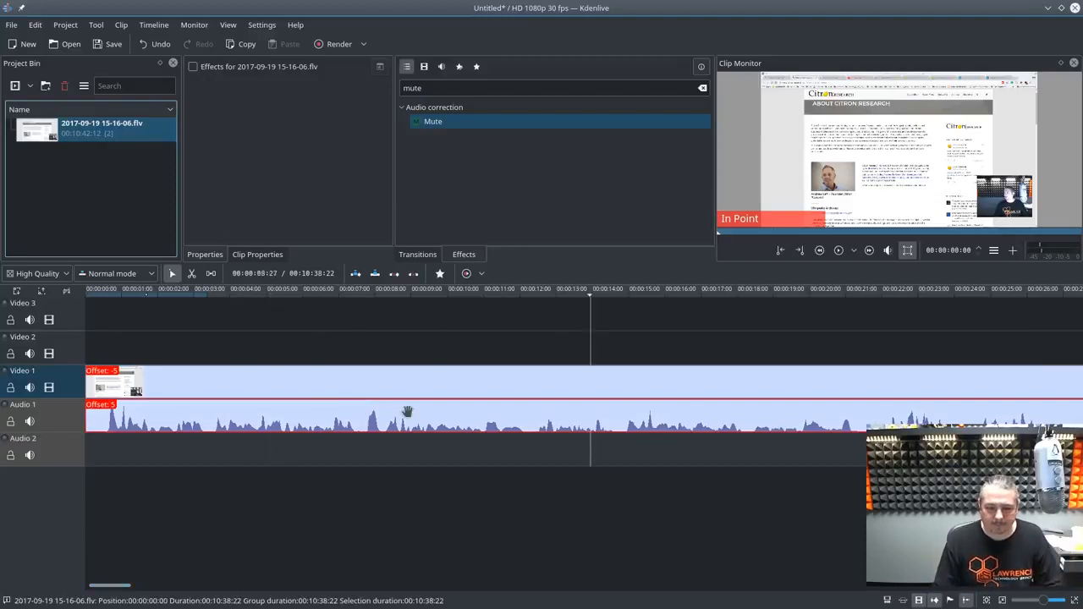
{"action": "key", "text": "x"}
{"action": "left_click", "coordinate": [454, 385]}
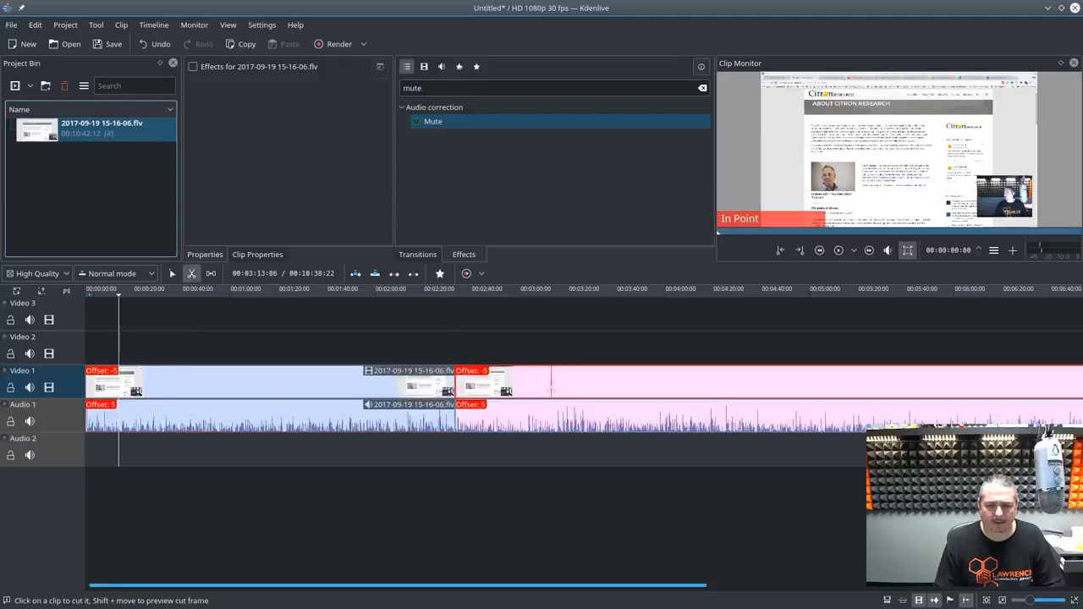
{"action": "left_click", "coordinate": [552, 387]}
{"action": "key", "text": "s"}
- Delete the middle section between the two cuts and move the following group against the first clip to close the gap
{"action": "left_click", "coordinate": [511, 426]}
{"action": "key", "text": "Delete"}
{"action": "left_click_drag", "start_coordinate": [616, 426], "coordinate": [560, 384]}
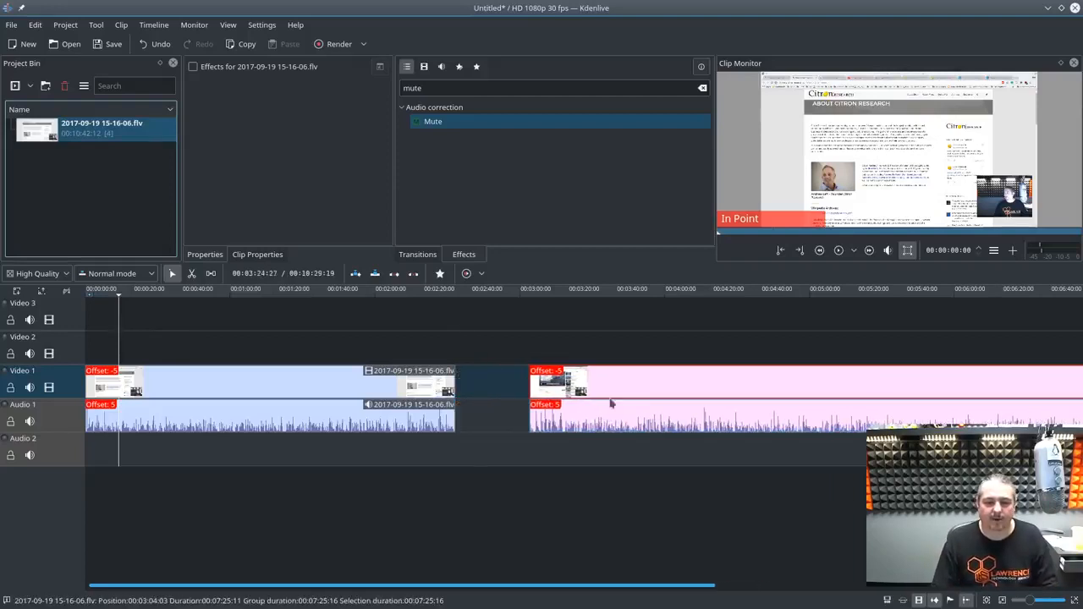
{"action": "left_click_drag", "start_coordinate": [630, 394], "coordinate": [480, 388]}
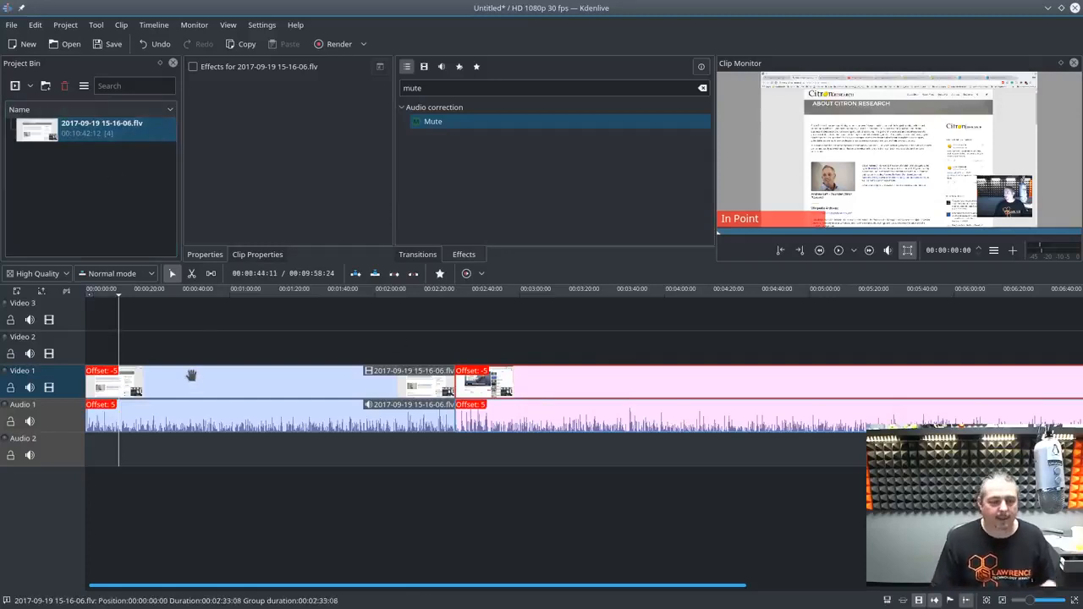
- Examine the joined clips and the Audio 1 waveform along the timeline at several zoom levels
{"action": "scroll", "coordinate": [462, 449], "scroll_direction": "down", "scroll_amount": 2}
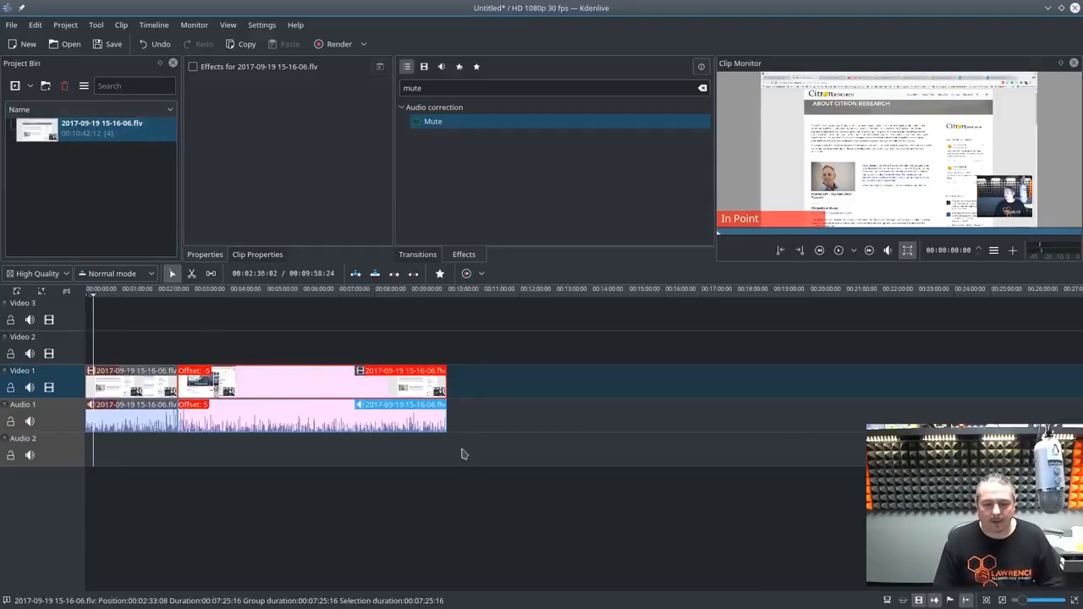
{"action": "scroll", "coordinate": [381, 447], "scroll_direction": "up", "scroll_amount": 1}
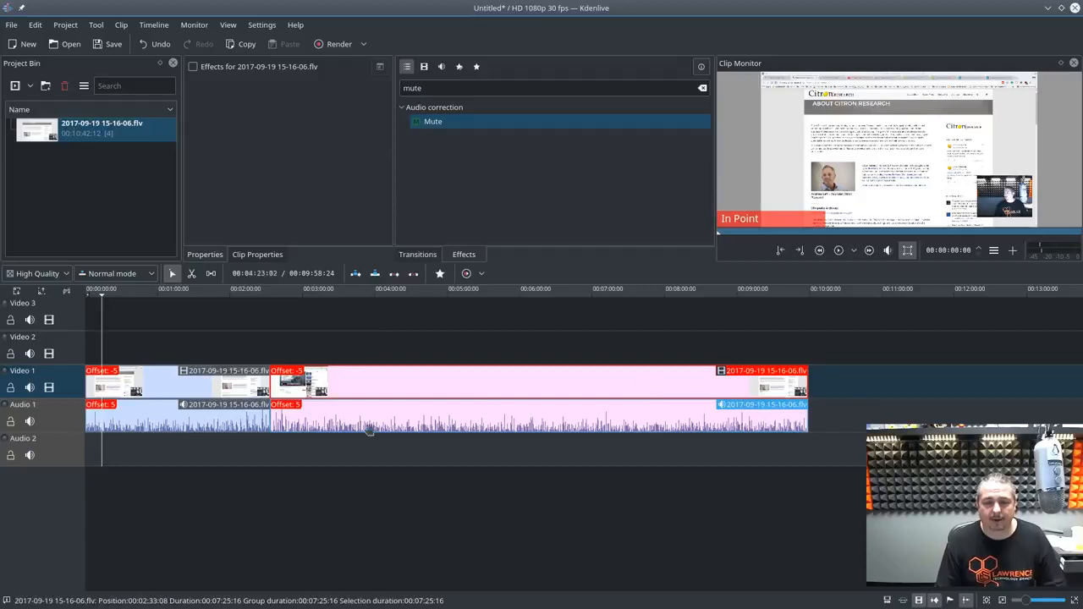
{"action": "scroll", "coordinate": [351, 416], "scroll_direction": "up", "scroll_amount": 5}
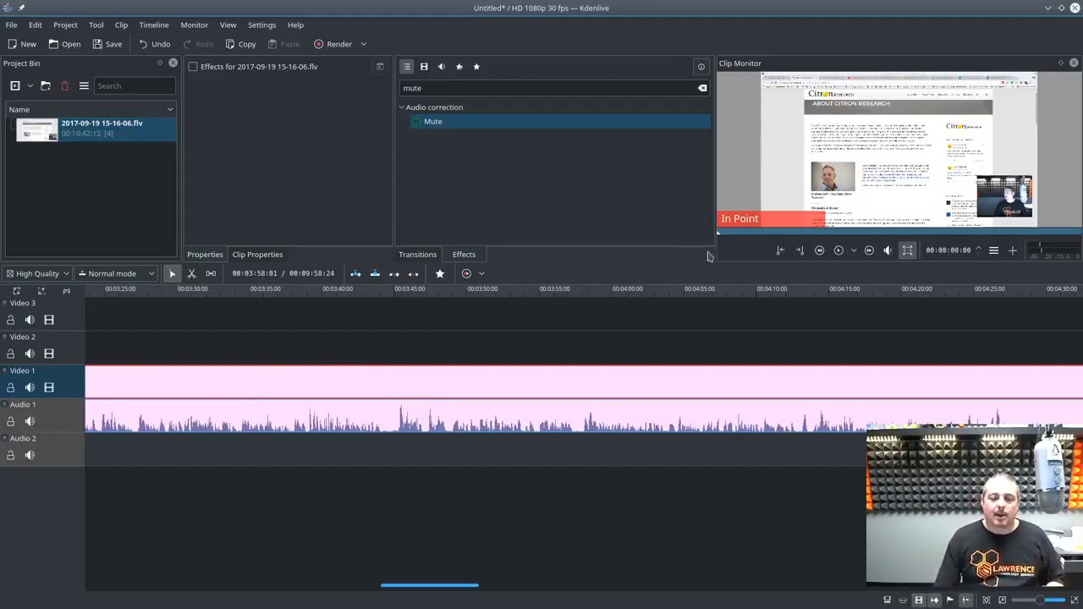
{"action": "scroll", "coordinate": [511, 400], "scroll_direction": "down", "scroll_amount": 2}
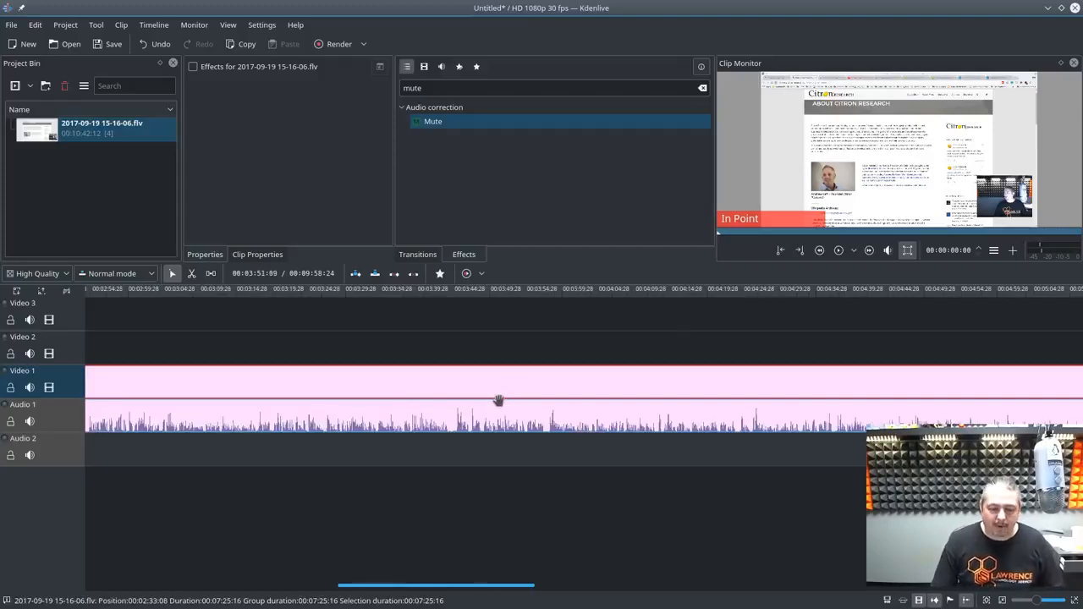
{"action": "scroll", "coordinate": [499, 399], "scroll_direction": "up", "scroll_amount": 3}
{"action": "scroll", "coordinate": [499, 400], "scroll_direction": "down", "scroll_amount": 3}
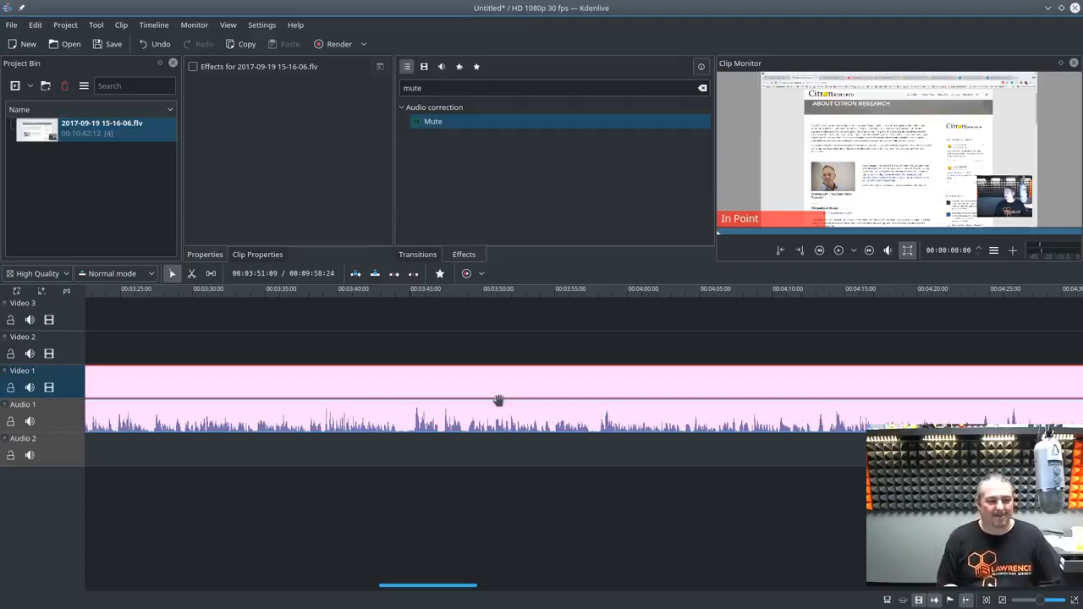
{"action": "left_click_drag", "start_coordinate": [457, 587], "coordinate": [524, 588]}
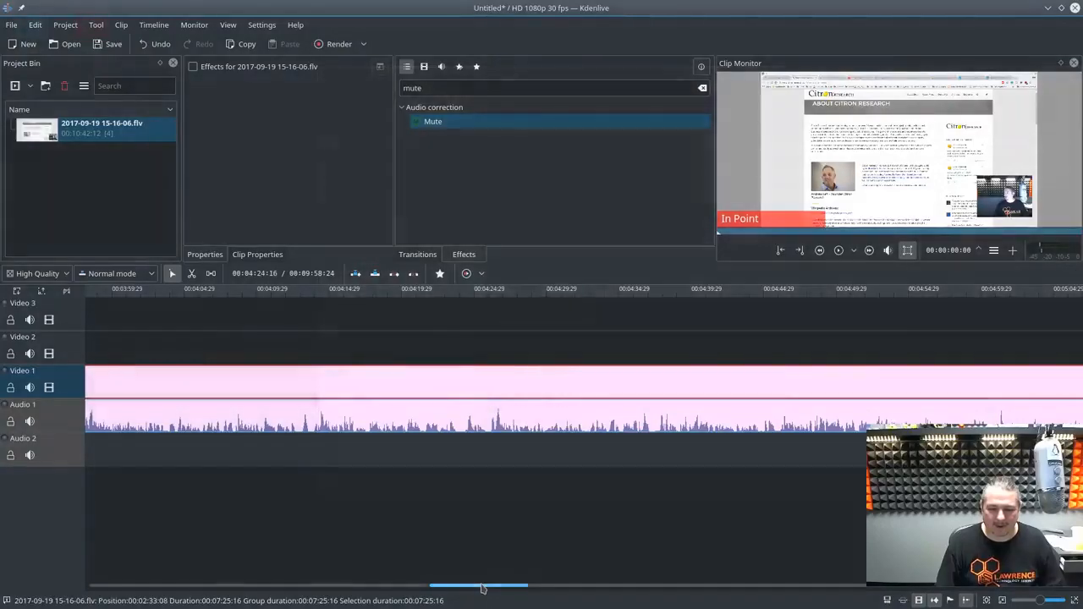
{"action": "left_click_drag", "start_coordinate": [482, 588], "coordinate": [164, 557]}
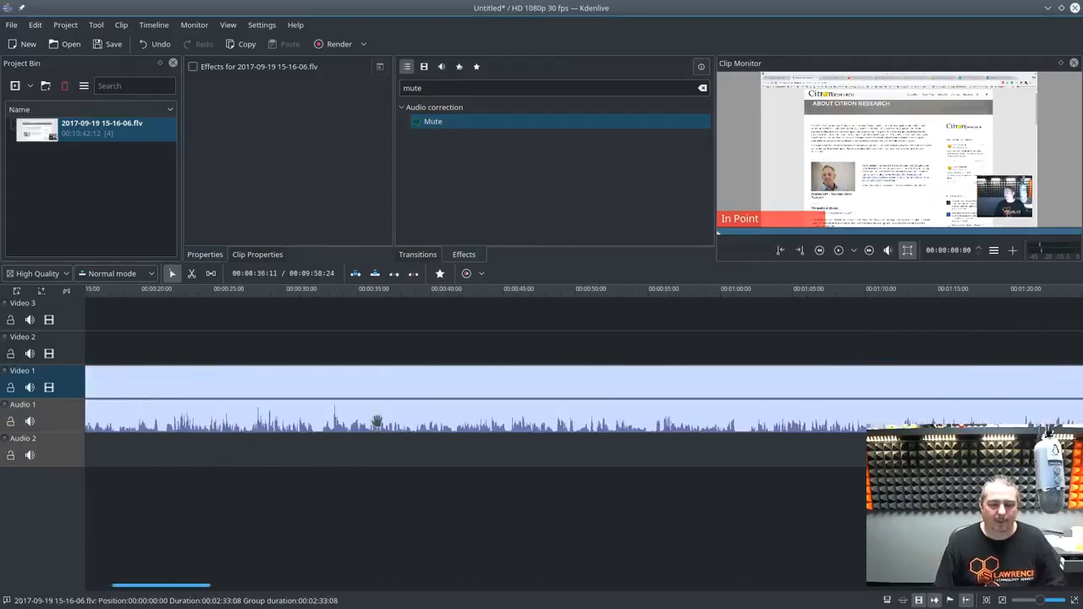
{"action": "scroll", "coordinate": [377, 420], "scroll_direction": "up", "scroll_amount": 2}
{"action": "scroll", "coordinate": [378, 421], "scroll_direction": "down", "scroll_amount": 2}
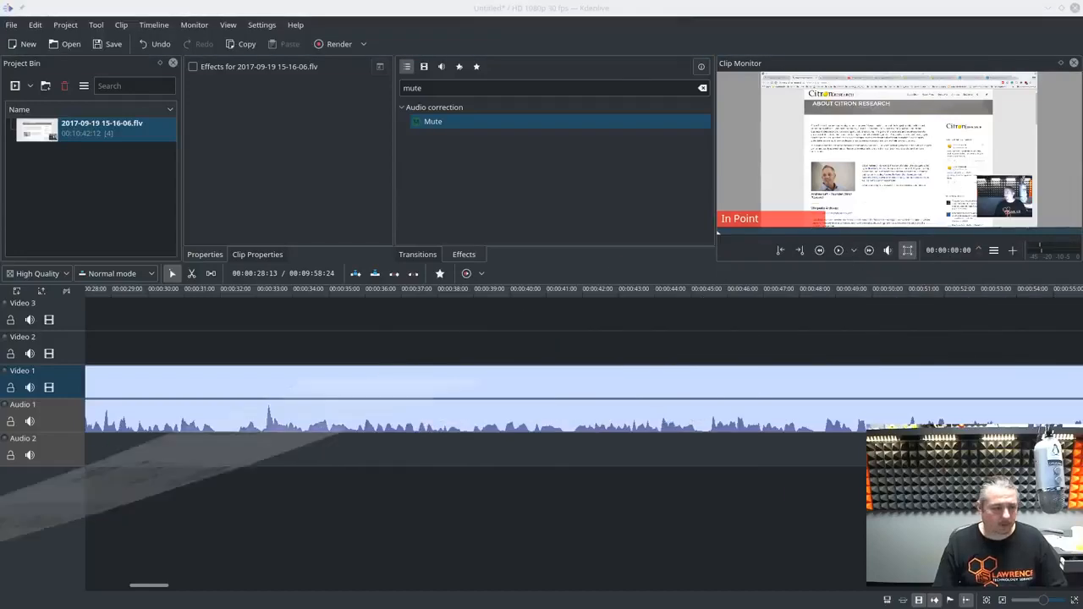
- Switch to Shutter and look at the saved capture Selection_999(474).png
{"action": "left_click_drag", "start_coordinate": [1082, 125], "coordinate": [395, 128]}
{"action": "double_click", "coordinate": [380, 221]}
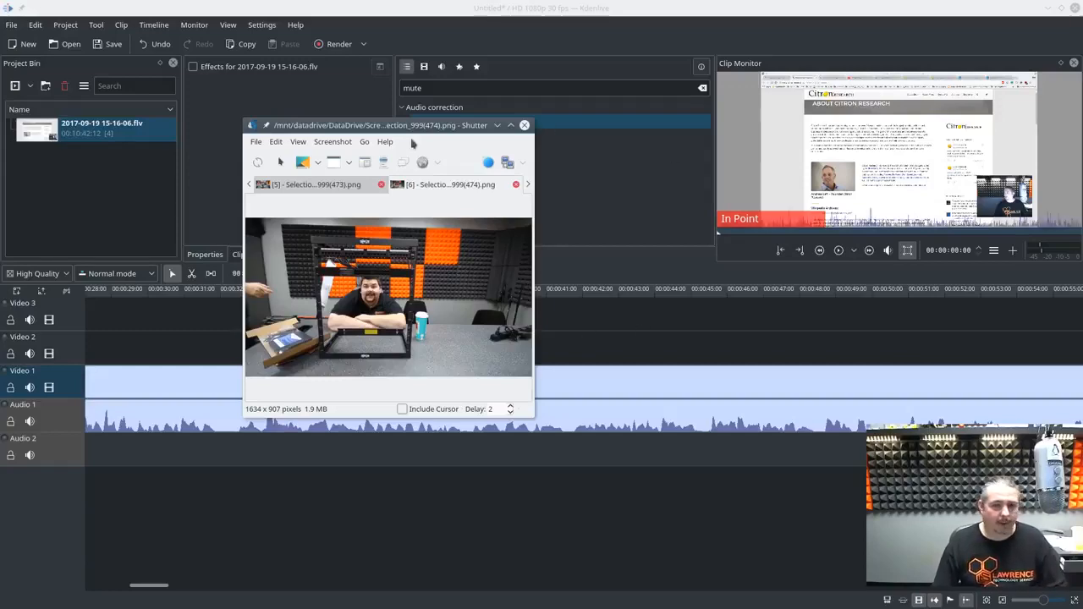
{"action": "left_click_drag", "start_coordinate": [422, 125], "coordinate": [0, 127]}
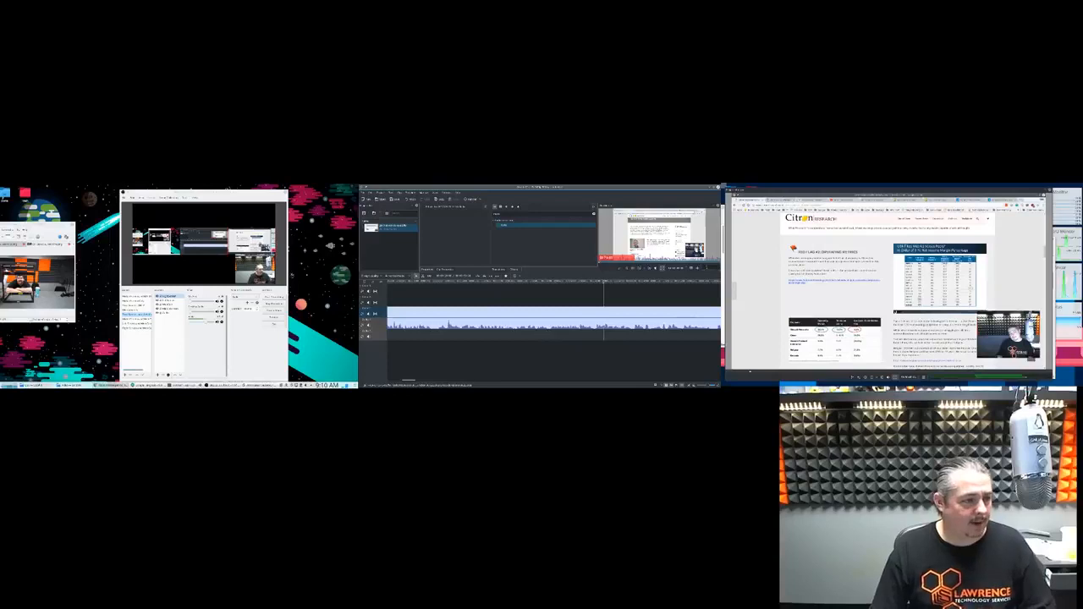
- Capture the displayed Citron Research video frame in Shutter as a region of about 1629 x 910 pixels and enlarge the window showing it
{"action": "left_click_drag", "start_coordinate": [44, 224], "coordinate": [127, 218]}
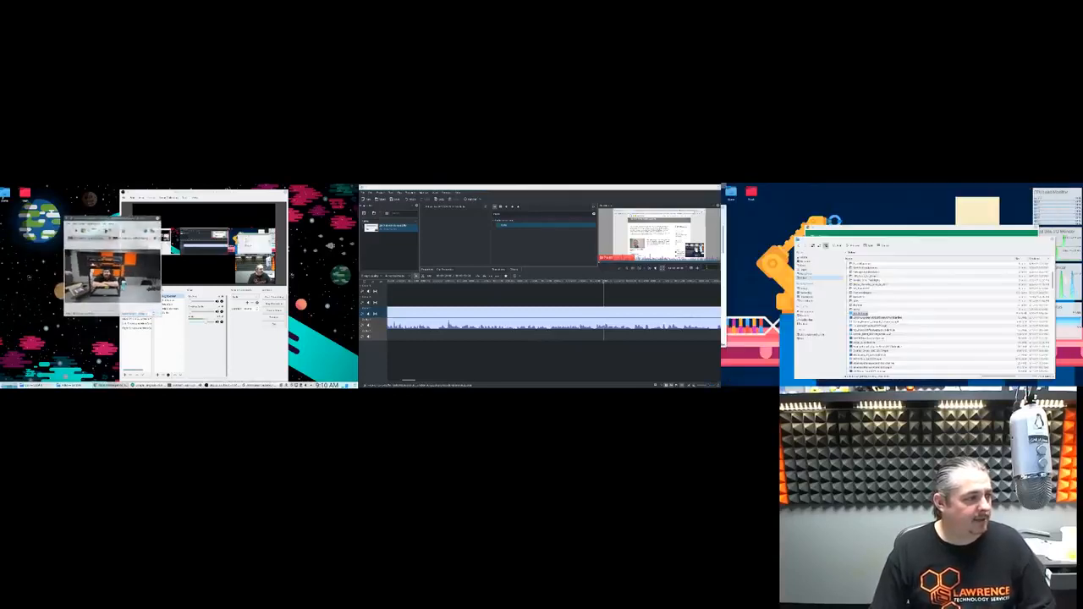
{"action": "left_click", "coordinate": [158, 218]}
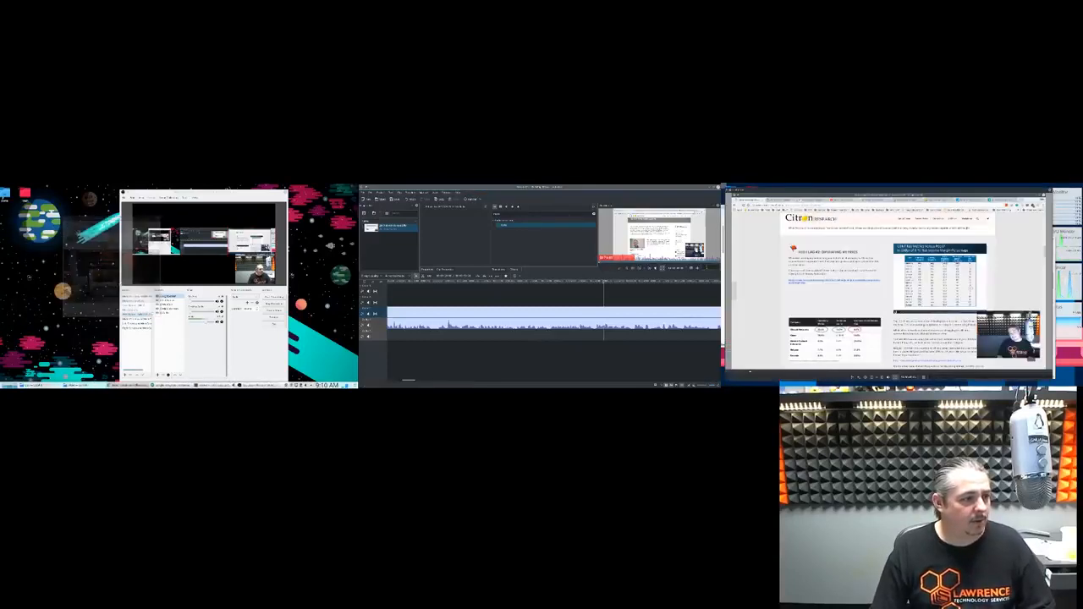
{"action": "mouse_move", "coordinate": [2, 185]}
{"action": "left_click_drag", "start_coordinate": [735, 194], "coordinate": [1047, 371]}
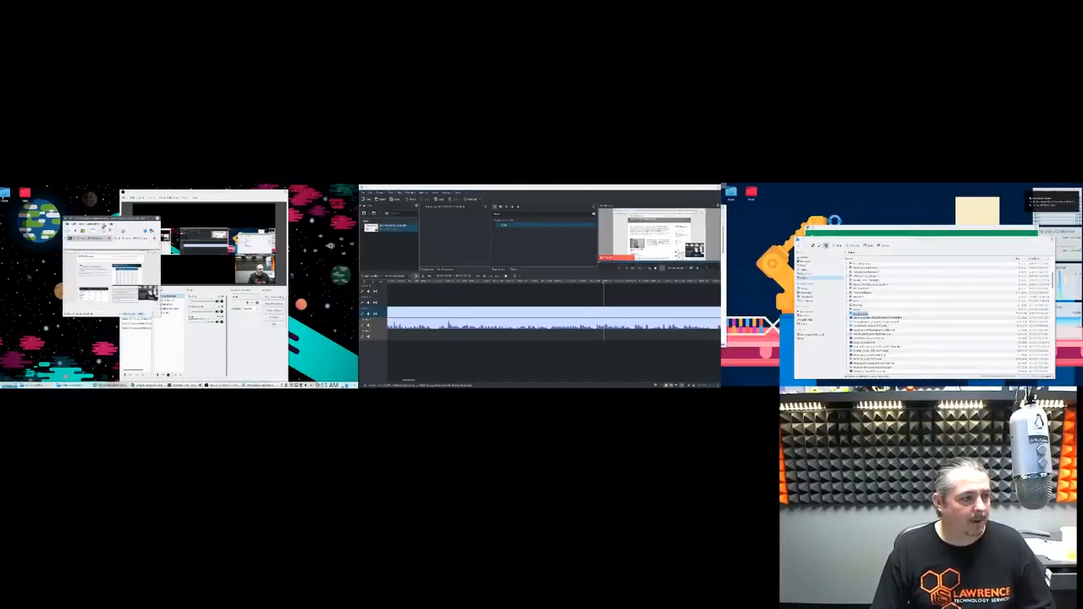
{"action": "left_click_drag", "start_coordinate": [103, 223], "coordinate": [541, 222]}
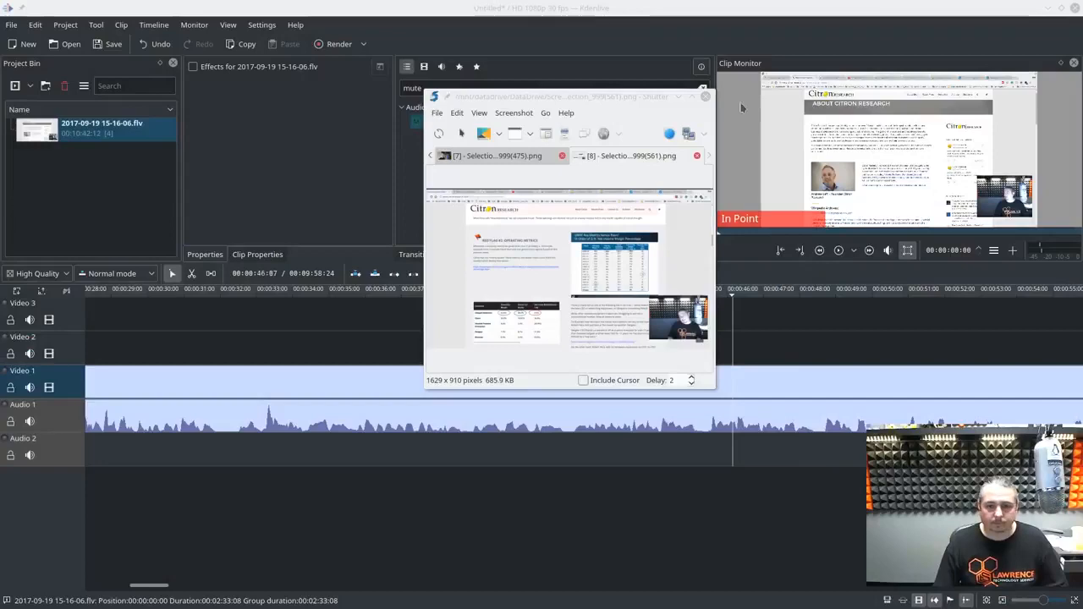
{"action": "left_click_drag", "start_coordinate": [712, 385], "coordinate": [1022, 557]}
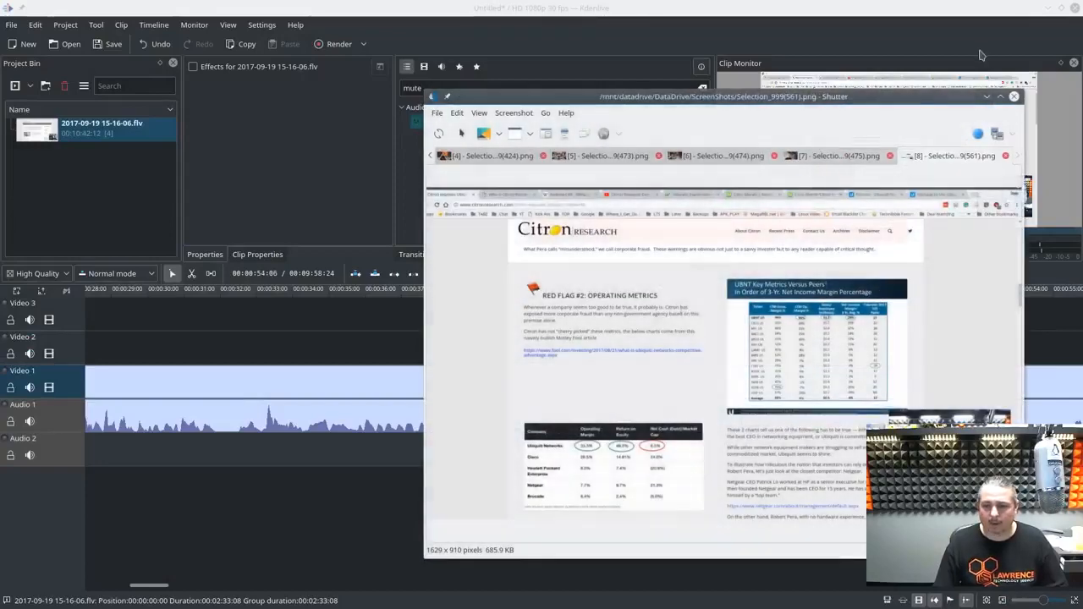
- Open the capture for drawing, draw a red arrow pointing to the Citron Research logo, and close the editor without saving
{"action": "left_click", "coordinate": [978, 134]}
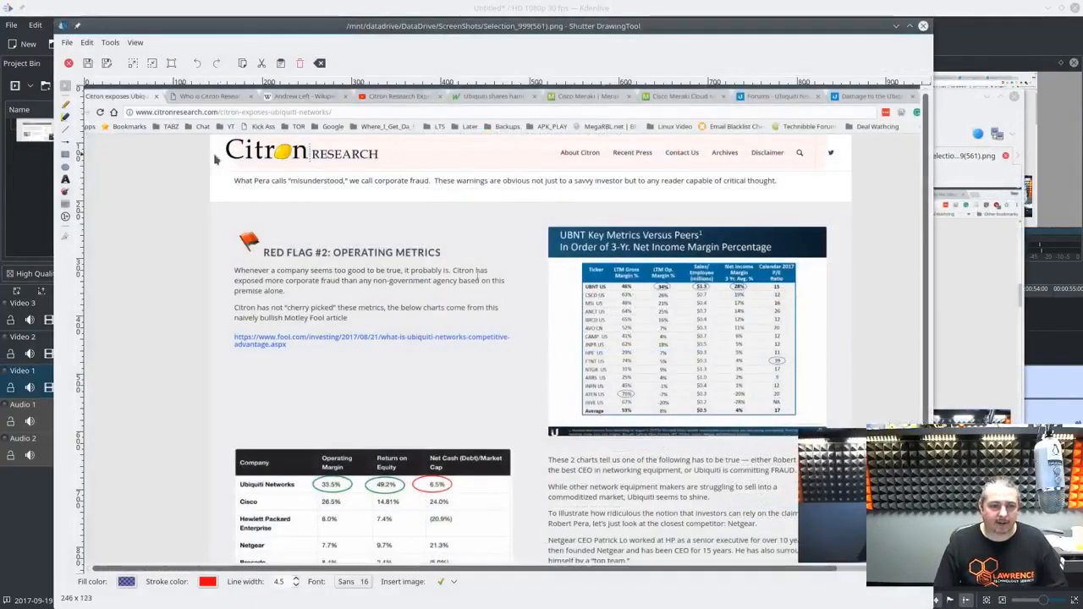
{"action": "left_click", "coordinate": [65, 142]}
{"action": "left_click_drag", "start_coordinate": [134, 238], "coordinate": [265, 159]}
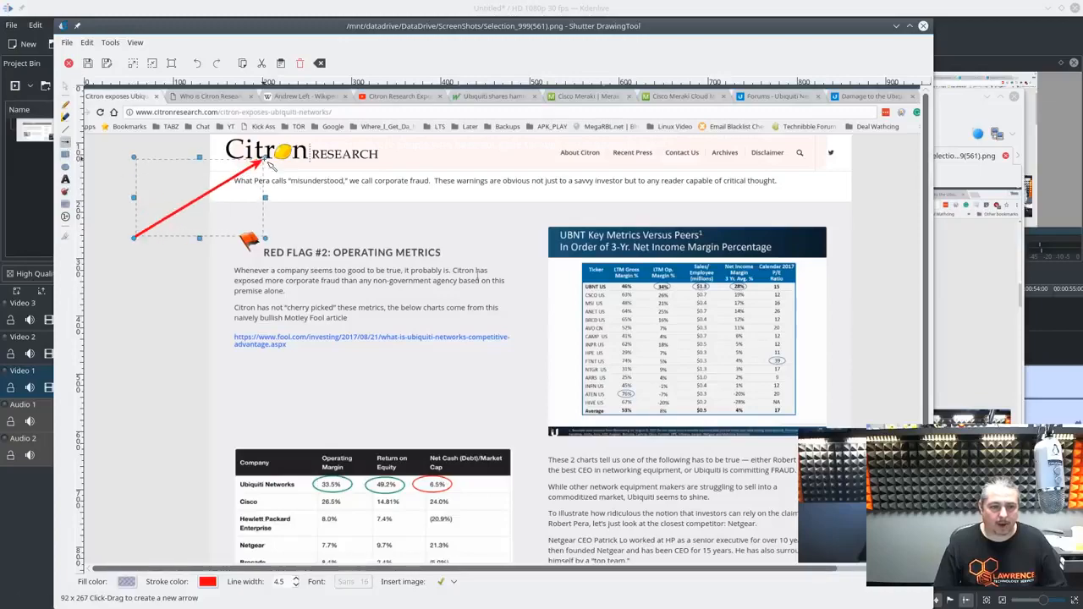
{"action": "left_click", "coordinate": [70, 65]}
{"action": "left_click", "coordinate": [477, 370]}
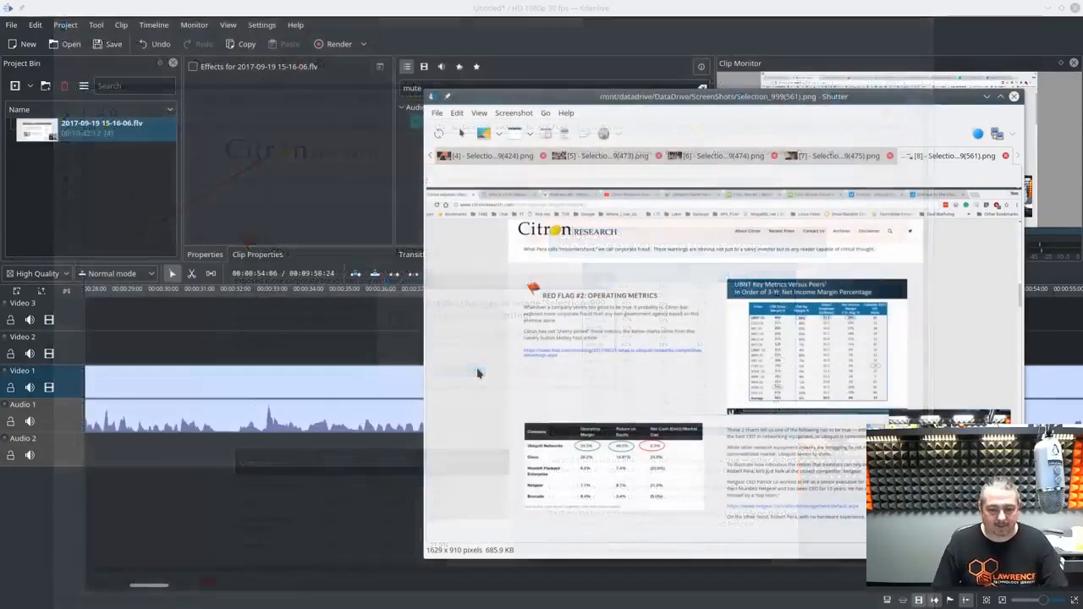
- Close the Kdenlive project without saving its changes and arrange the Shutter and Dolphin windows on the desktop
{"action": "left_click_drag", "start_coordinate": [651, 97], "coordinate": [178, 147]}
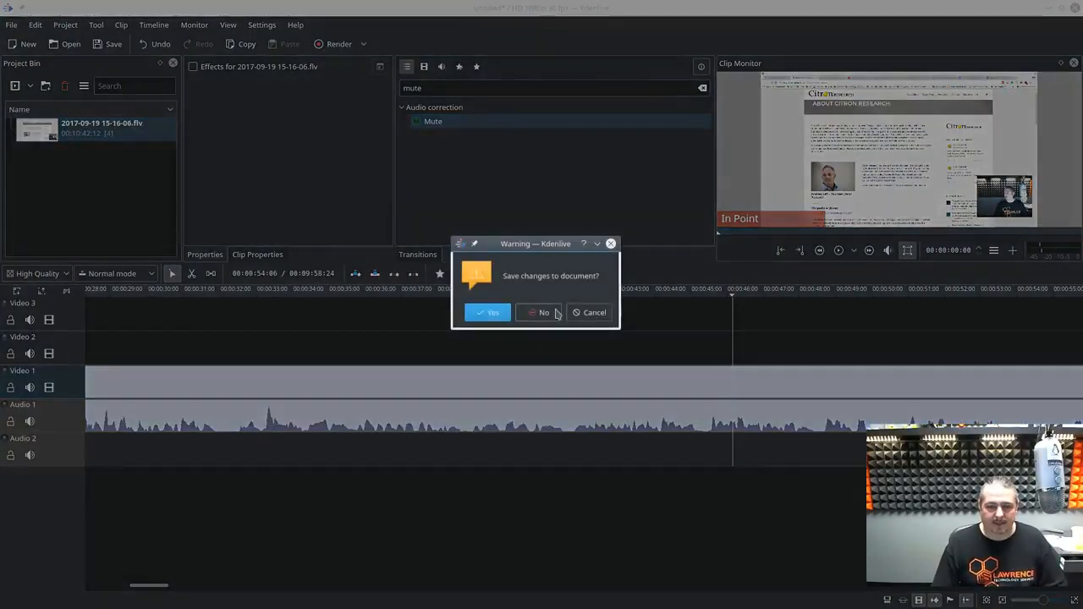
{"action": "left_click", "coordinate": [550, 312]}
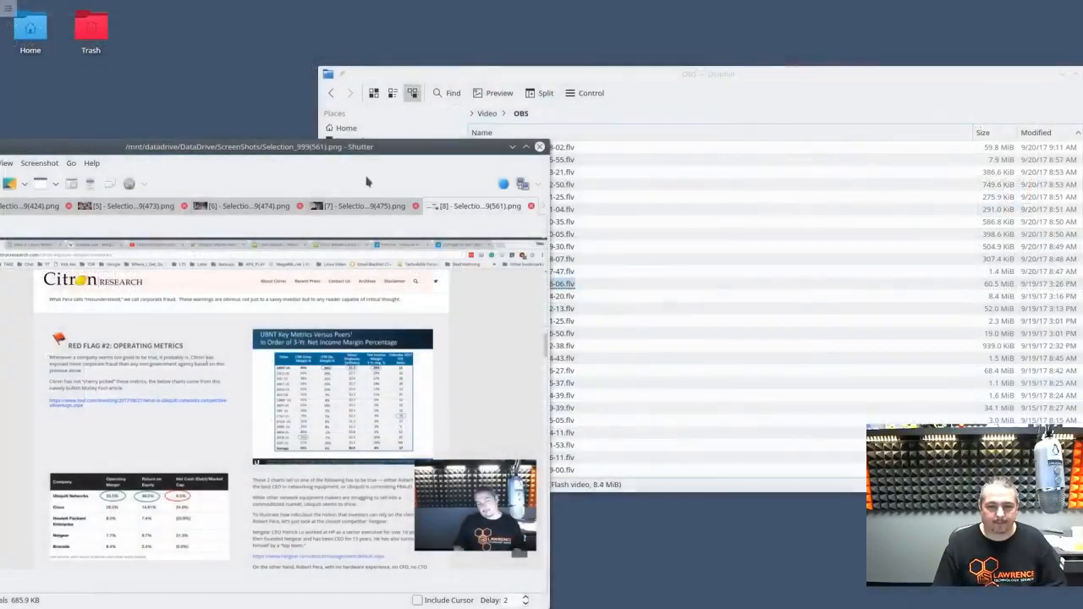
{"action": "left_click_drag", "start_coordinate": [372, 151], "coordinate": [621, 89]}
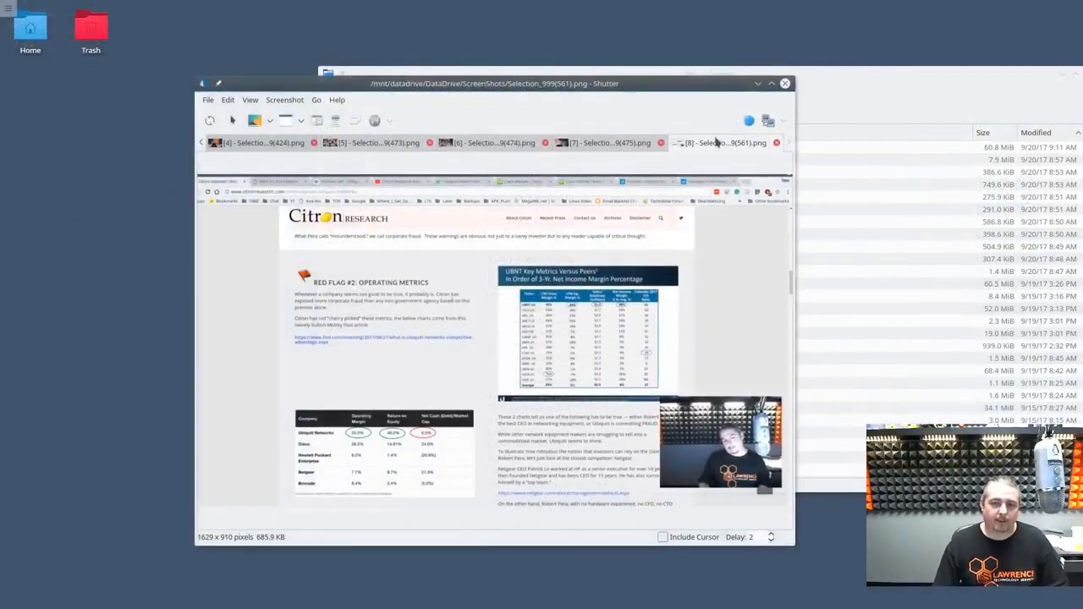
{"action": "left_click_drag", "start_coordinate": [657, 83], "coordinate": [328, 96]}
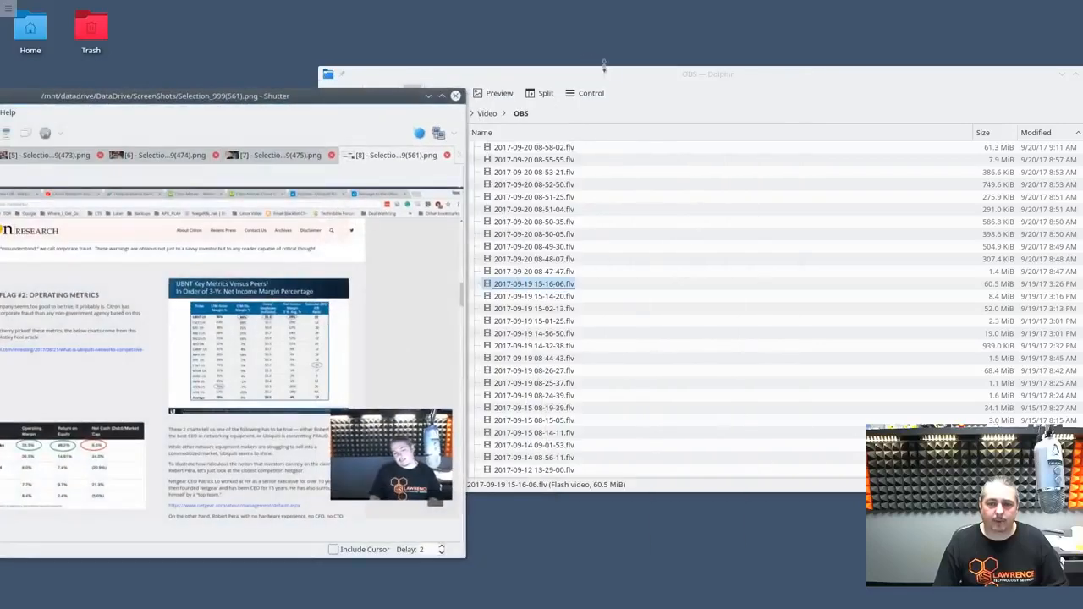
{"action": "left_click_drag", "start_coordinate": [592, 72], "coordinate": [694, 92]}
{"action": "left_click", "coordinate": [695, 97]}
{"action": "left_click", "coordinate": [816, 89]}
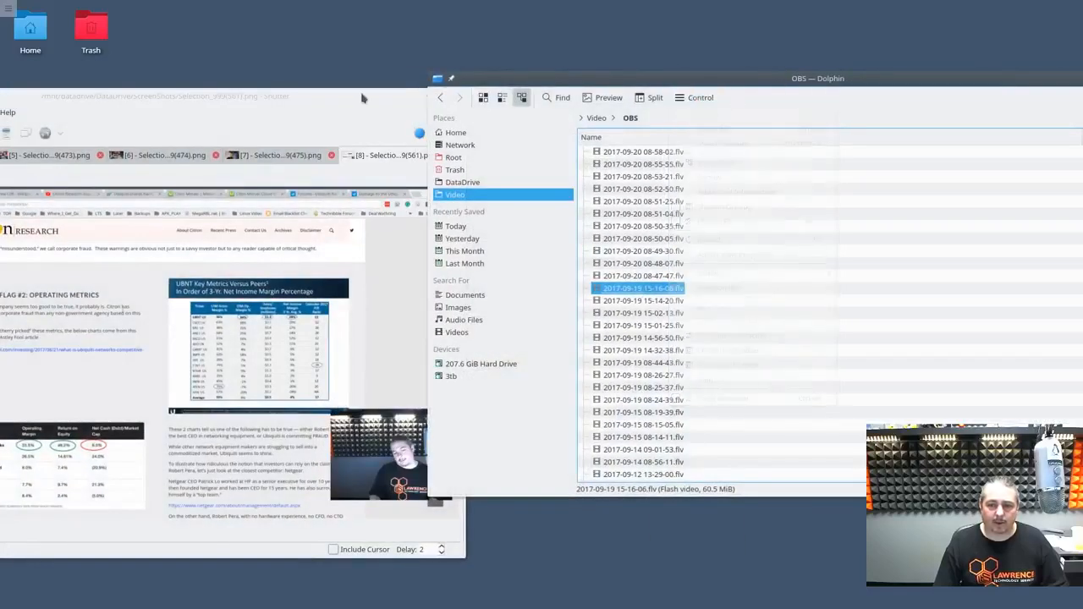
{"action": "left_click_drag", "start_coordinate": [363, 95], "coordinate": [611, 69]}
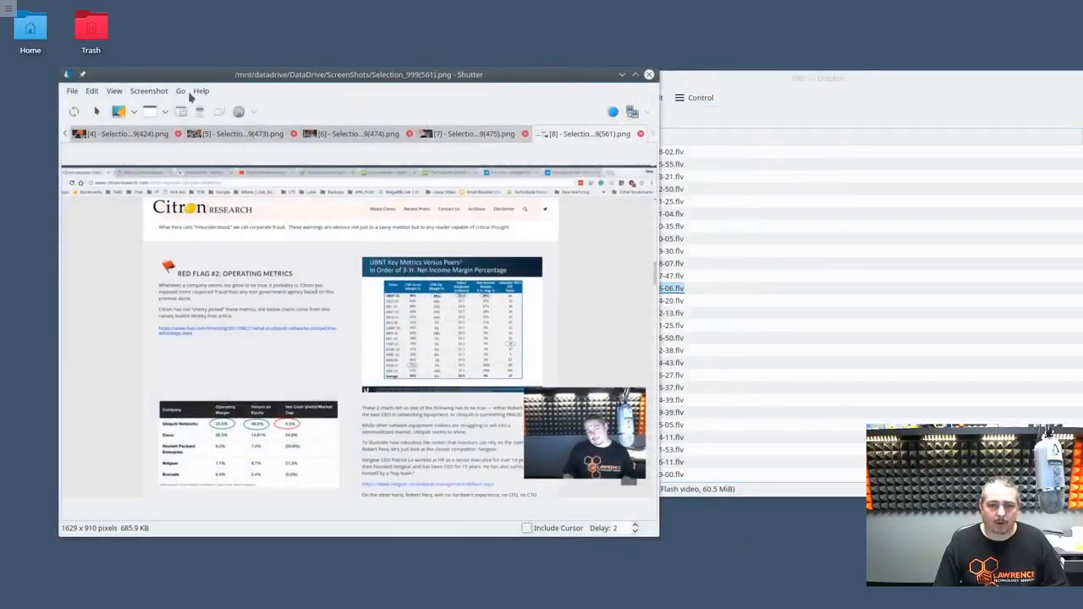
- Capture a region of about 680 x 796 pixels in Shutter showing Dolphin's OBS file list with its Control menu open
{"action": "left_click", "coordinate": [115, 111]}
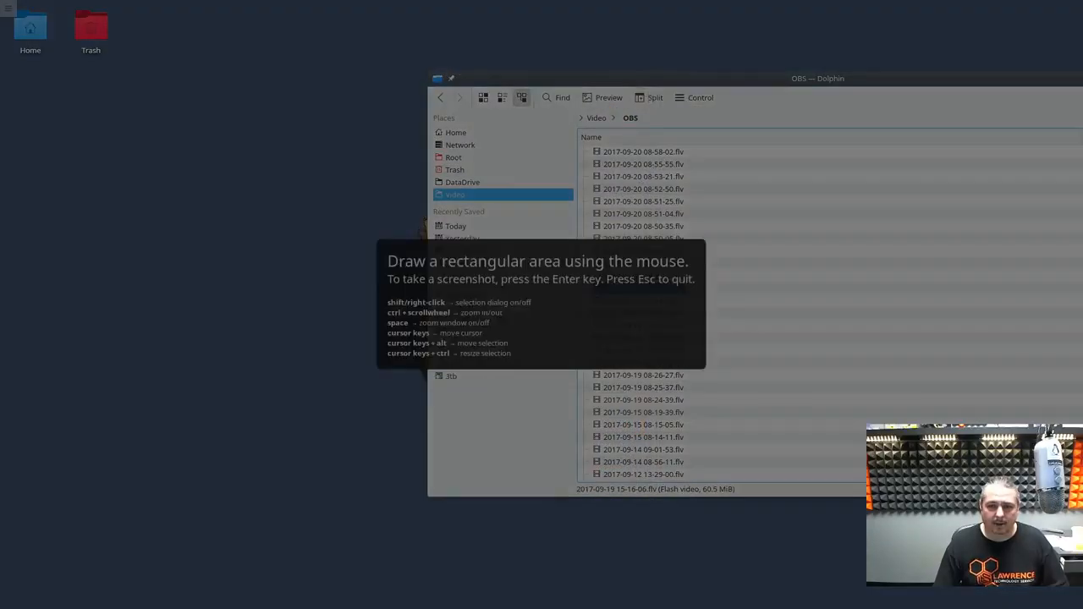
{"action": "left_click_drag", "start_coordinate": [560, 86], "coordinate": [942, 534]}
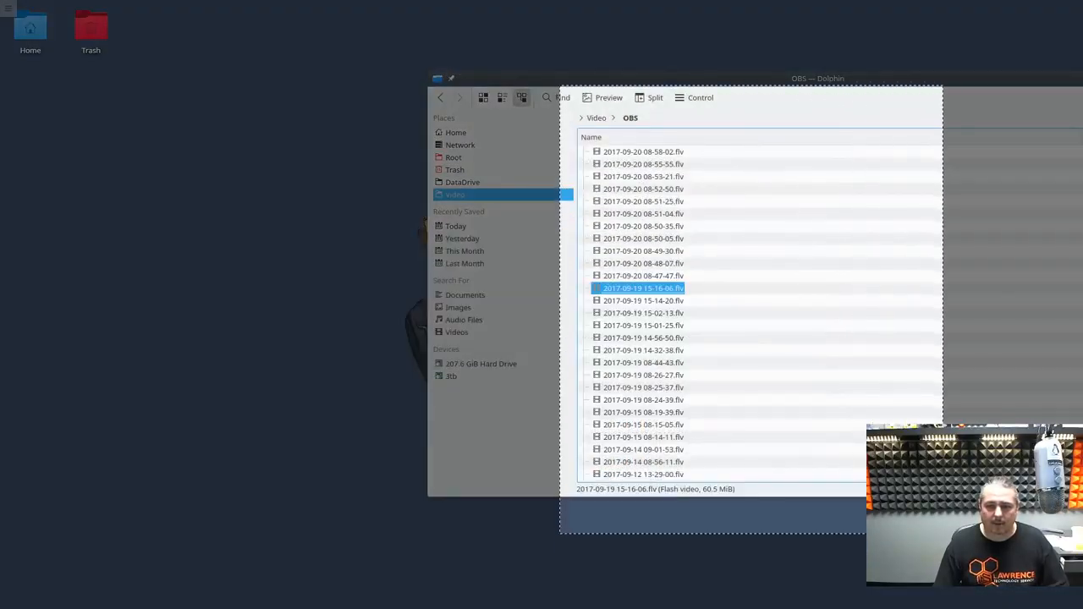
{"action": "key", "text": "Return"}
{"action": "left_click", "coordinate": [702, 99]}
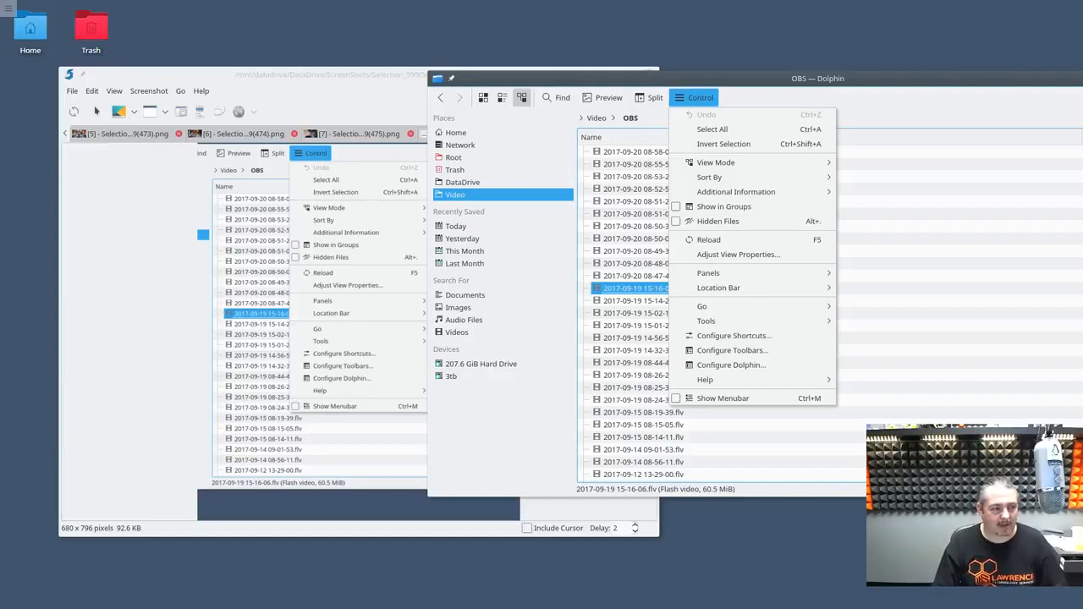
{"action": "left_click", "coordinate": [700, 94]}
{"action": "left_click_drag", "start_coordinate": [668, 83], "coordinate": [640, 84]}
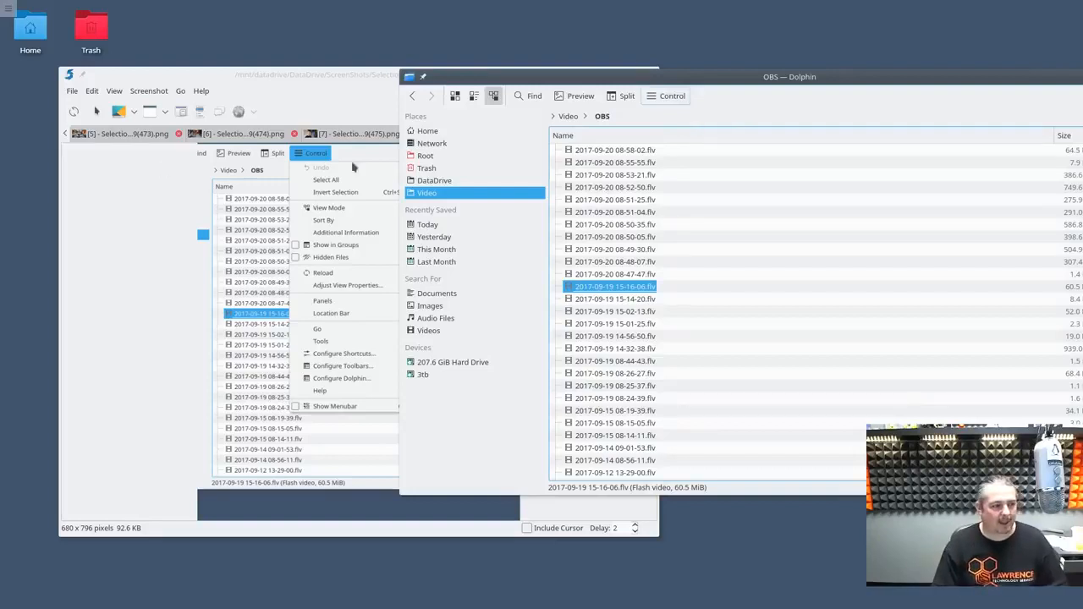
{"action": "left_click_drag", "start_coordinate": [759, 71], "coordinate": [605, 74]}
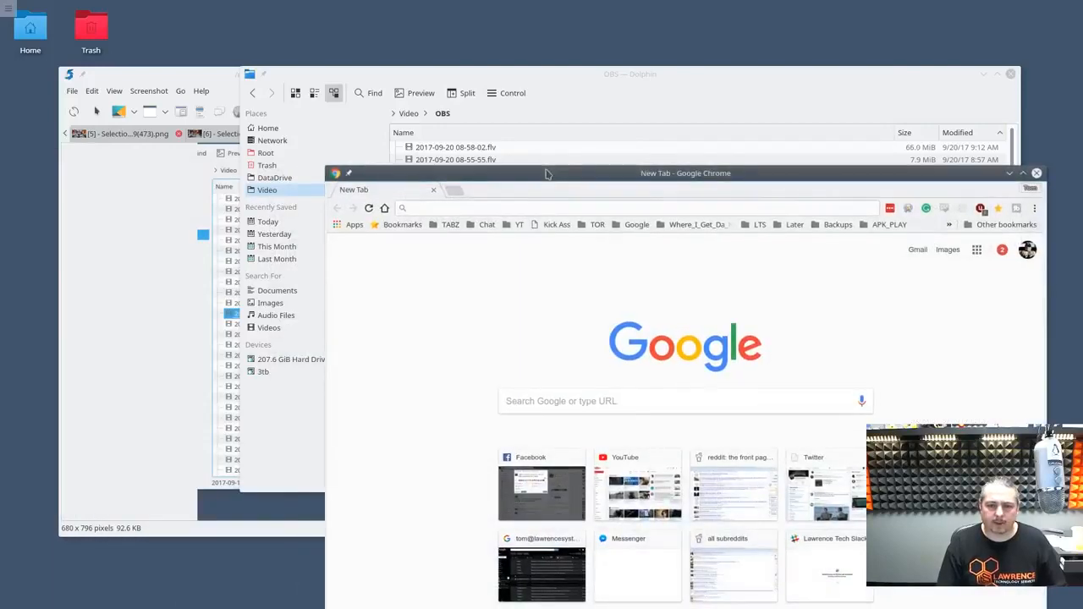
- Switch to Google Chrome and search Google Images for "google logo"
{"action": "left_click_drag", "start_coordinate": [546, 174], "coordinate": [481, 75]}
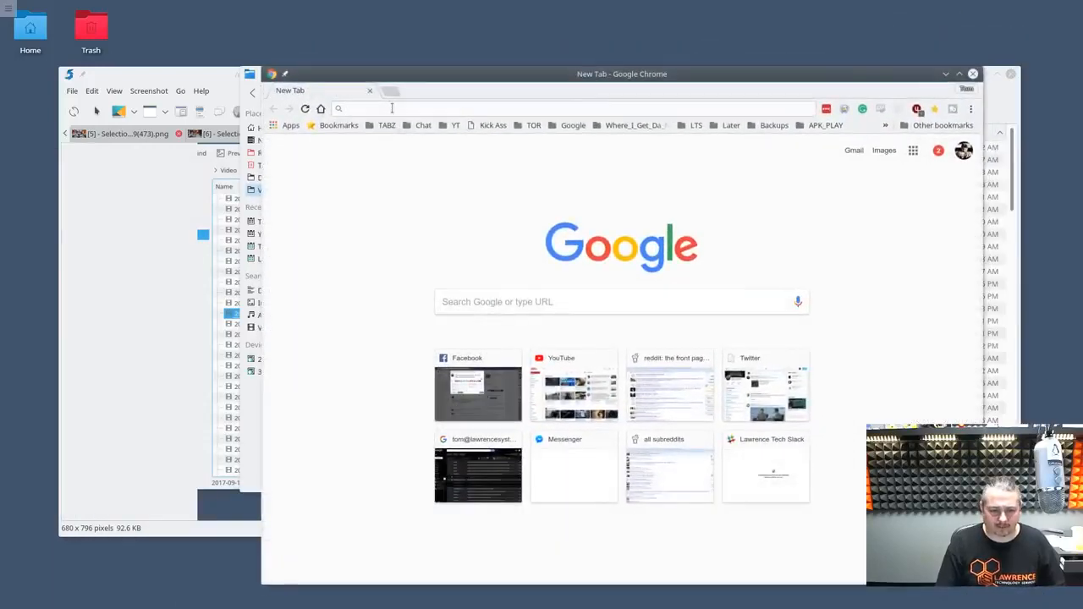
{"action": "left_click", "coordinate": [392, 107]}
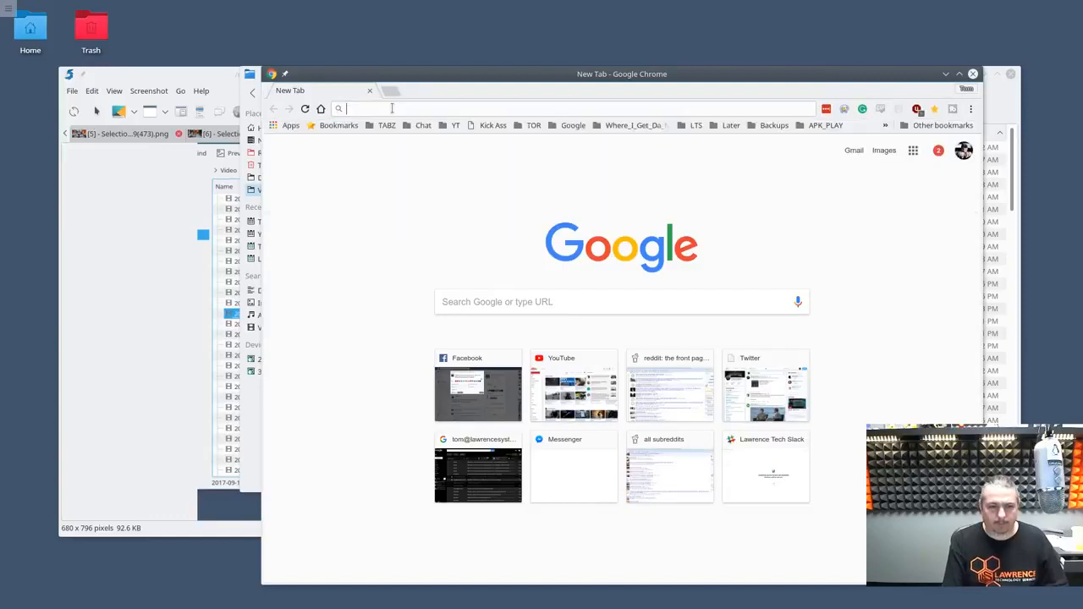
{"action": "type", "text": "google logo"}
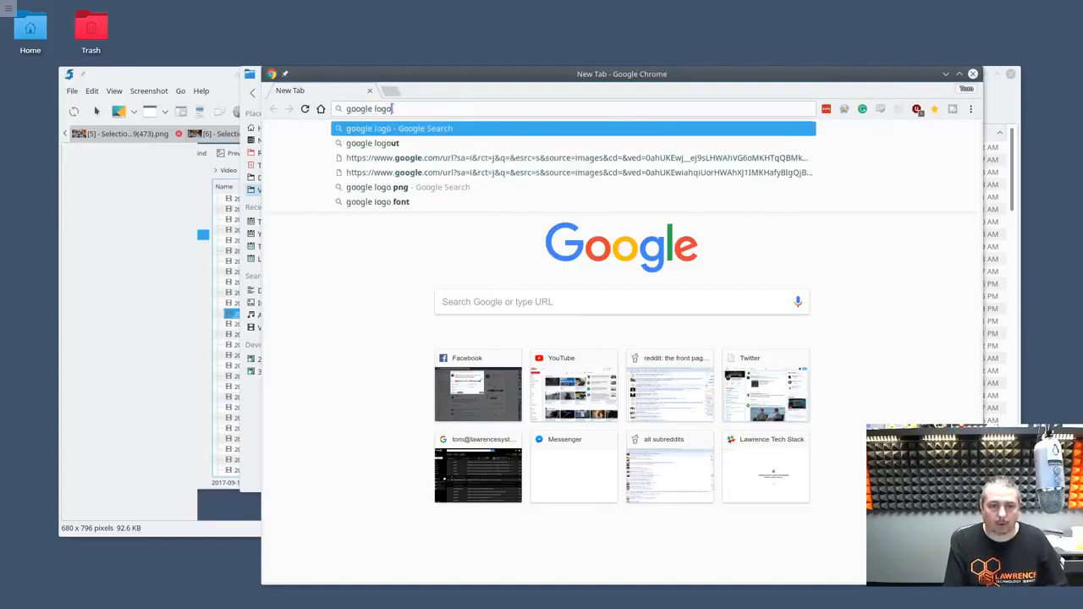
{"action": "key", "text": "Return"}
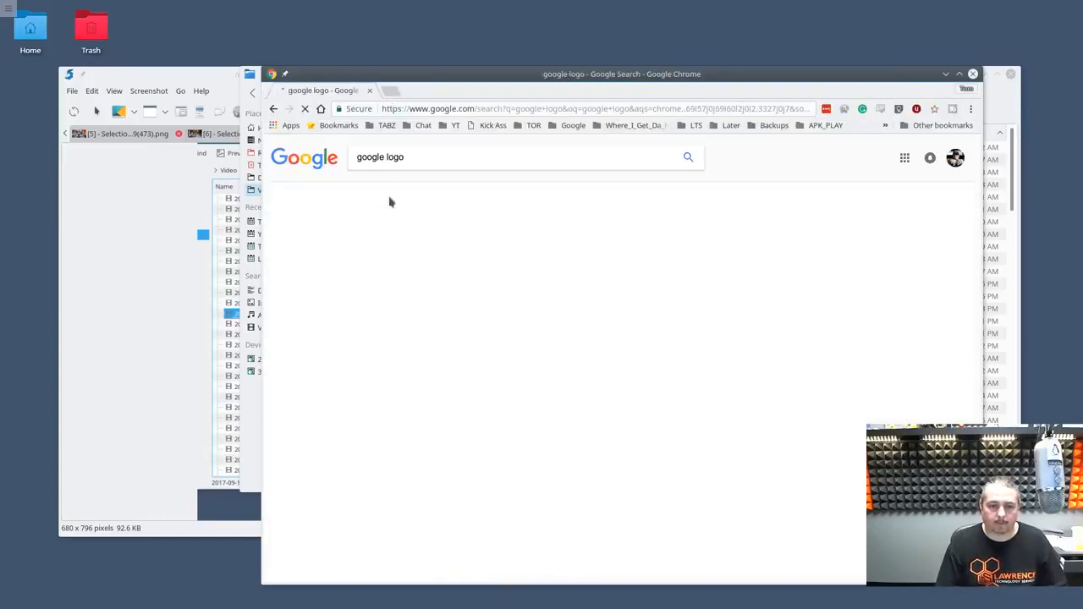
{"action": "left_click", "coordinate": [395, 191]}
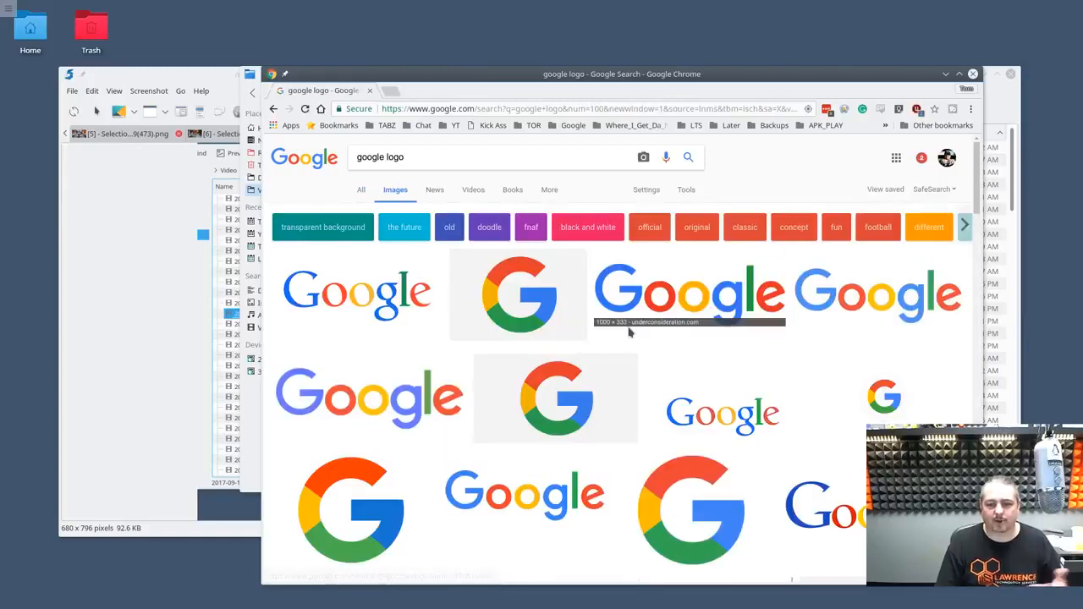
- Preview the 881 x 400 and 1000 x 333 Google logo image results and move the browser window aside
{"action": "left_click", "coordinate": [534, 314]}
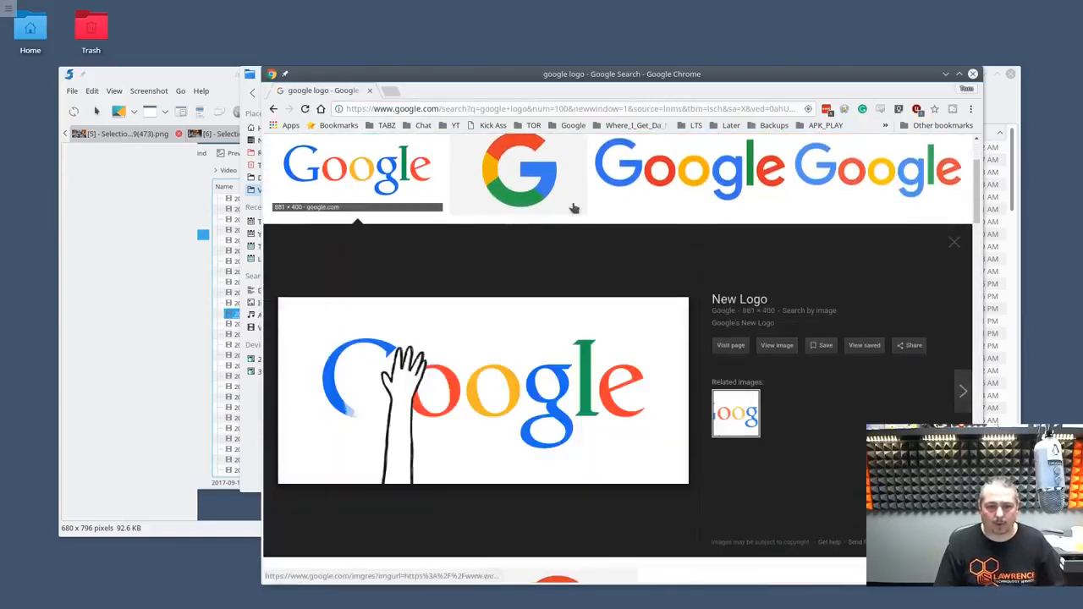
{"action": "key", "text": "Left"}
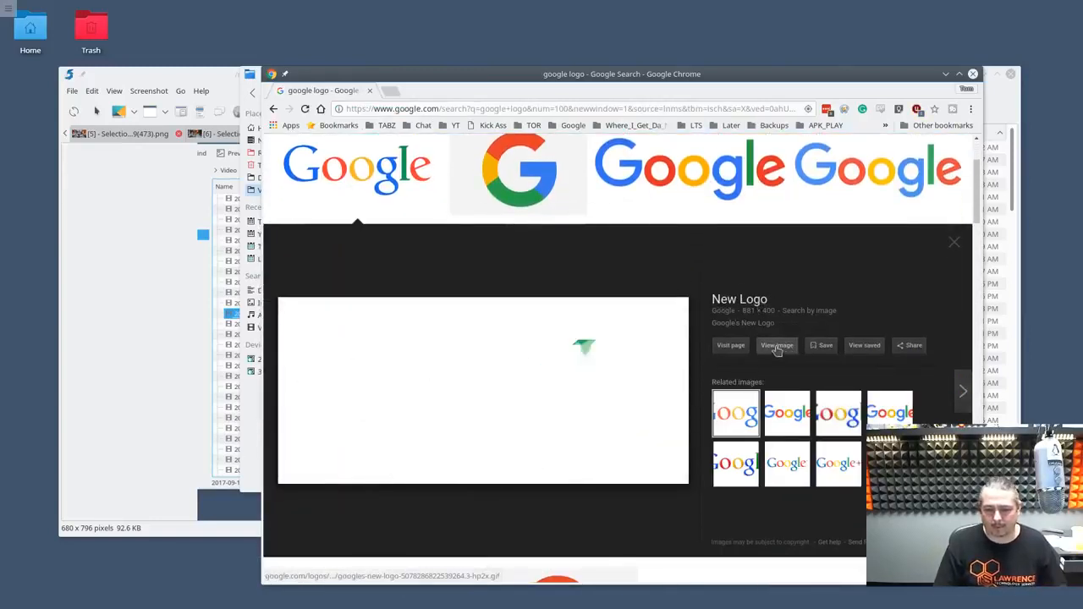
{"action": "left_click", "coordinate": [668, 146]}
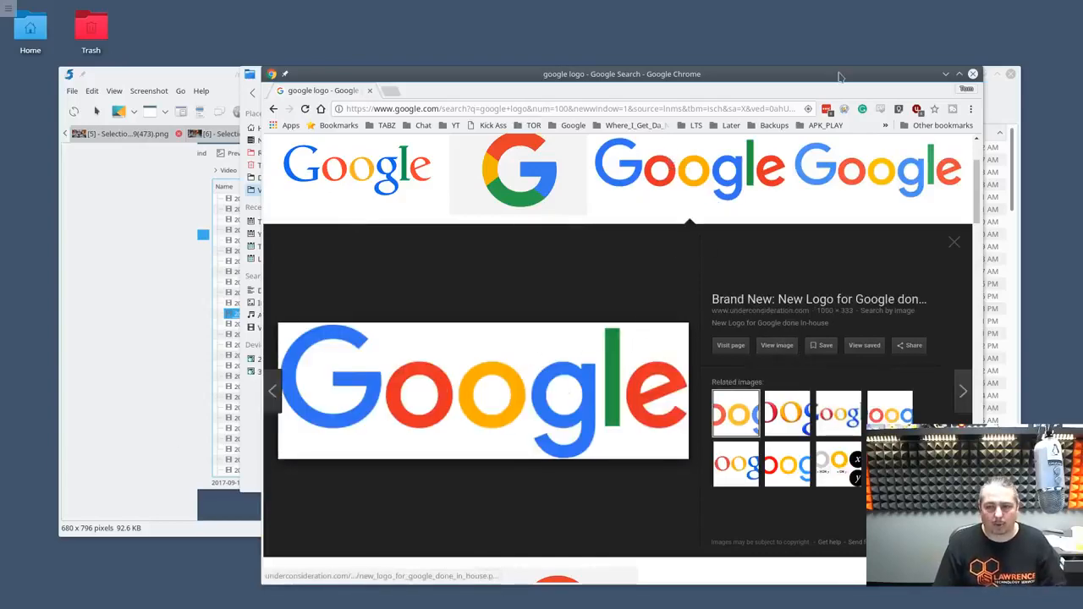
{"action": "left_click_drag", "start_coordinate": [838, 74], "coordinate": [0, 118]}
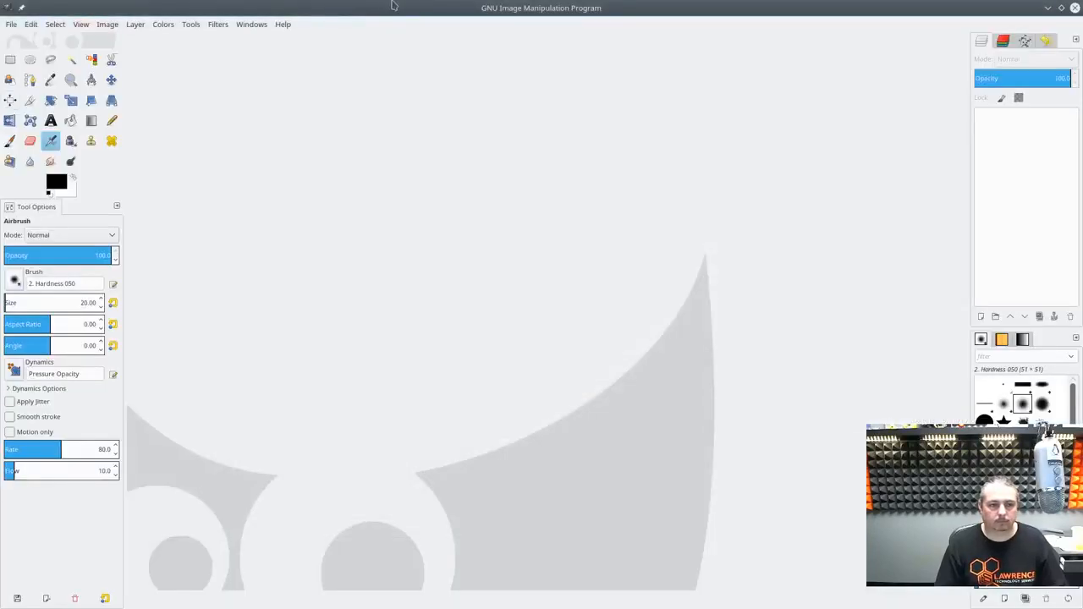
- Switch to GIMP and open the recent file YouTube_2017_Template_Gimp.xcf
{"action": "left_click", "coordinate": [11, 24]}
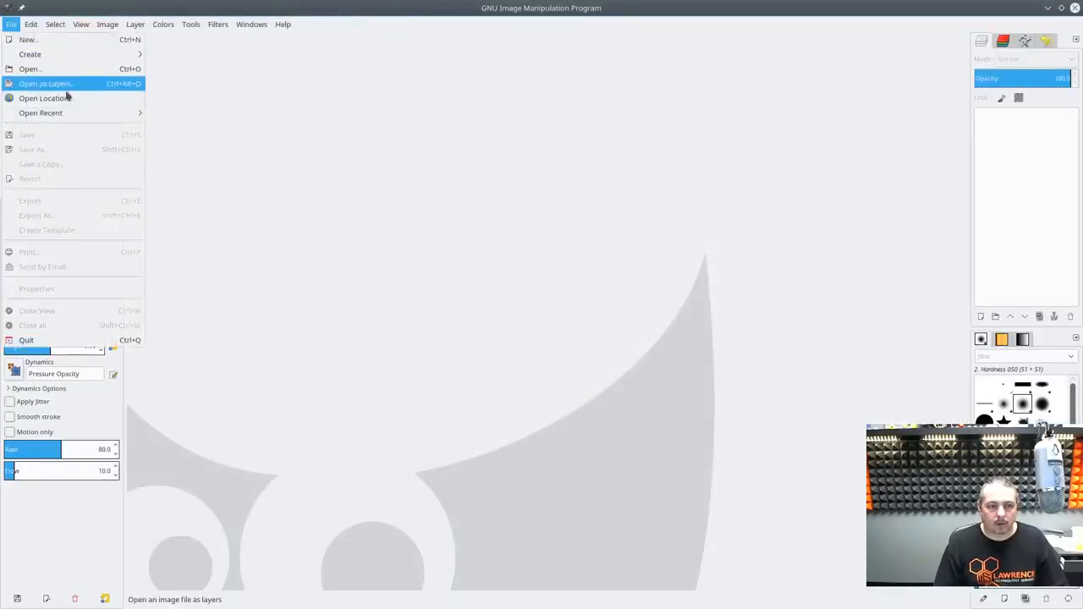
{"action": "mouse_move", "coordinate": [72, 121]}
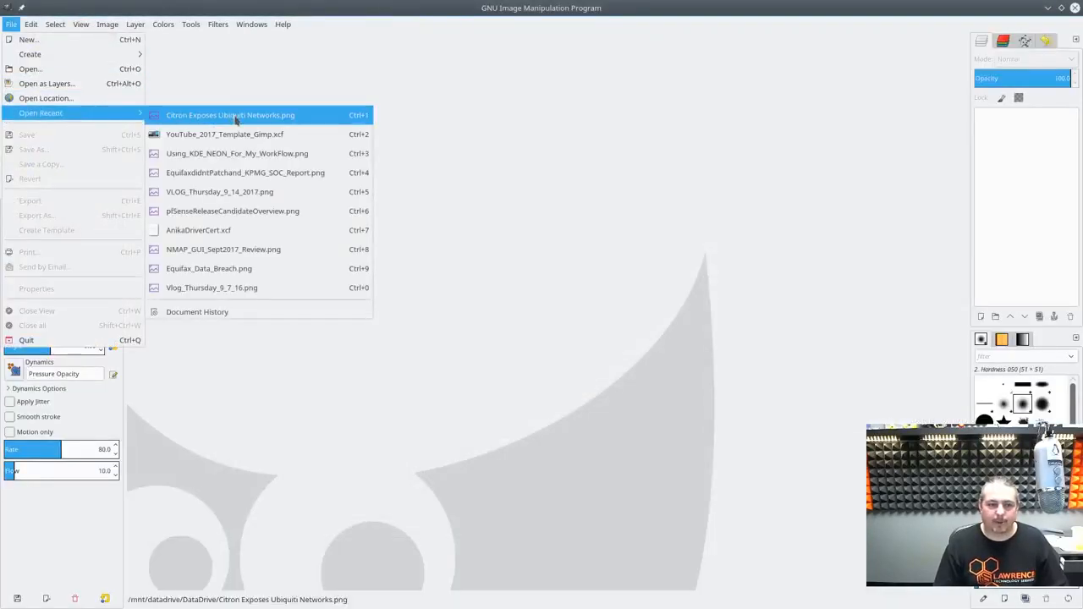
{"action": "left_click", "coordinate": [297, 133]}
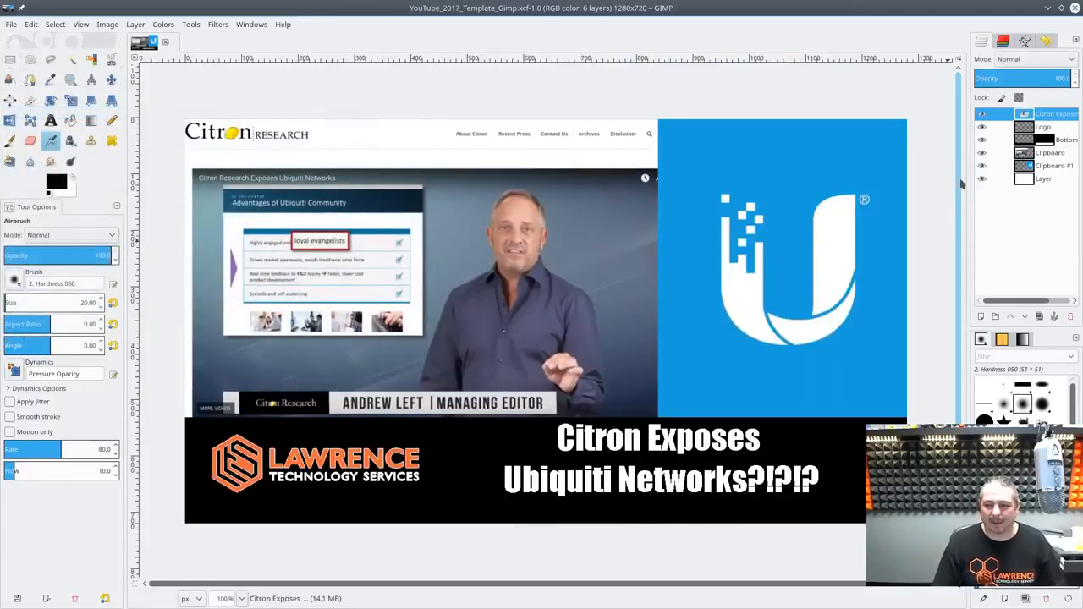
- Go through the thumbnail template's title text, Logo, Bottom, Clipboard and Clipboard #1 layers to examine how it is built
{"action": "left_click", "coordinate": [1068, 167]}
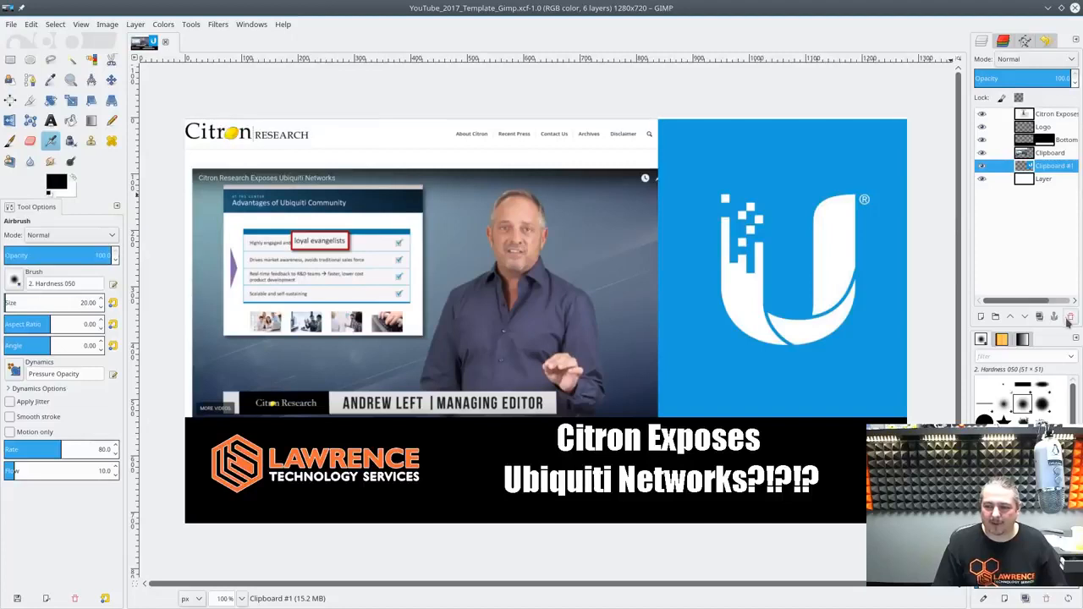
{"action": "left_click", "coordinate": [1067, 153]}
{"action": "left_click", "coordinate": [1066, 166]}
{"action": "left_click", "coordinate": [1065, 154]}
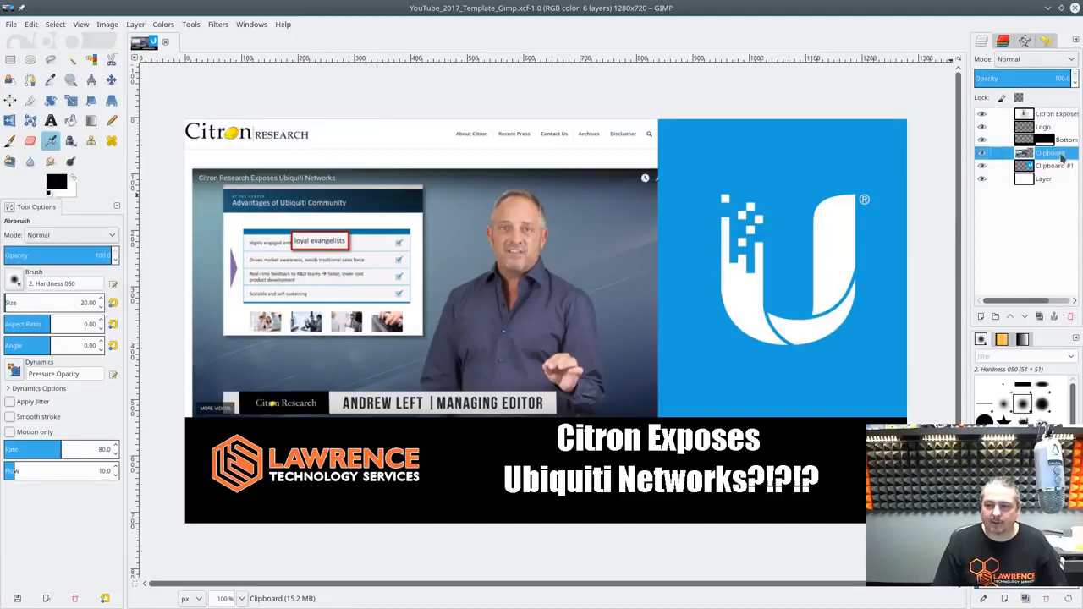
{"action": "left_click", "coordinate": [1067, 140]}
{"action": "left_click", "coordinate": [1066, 127]}
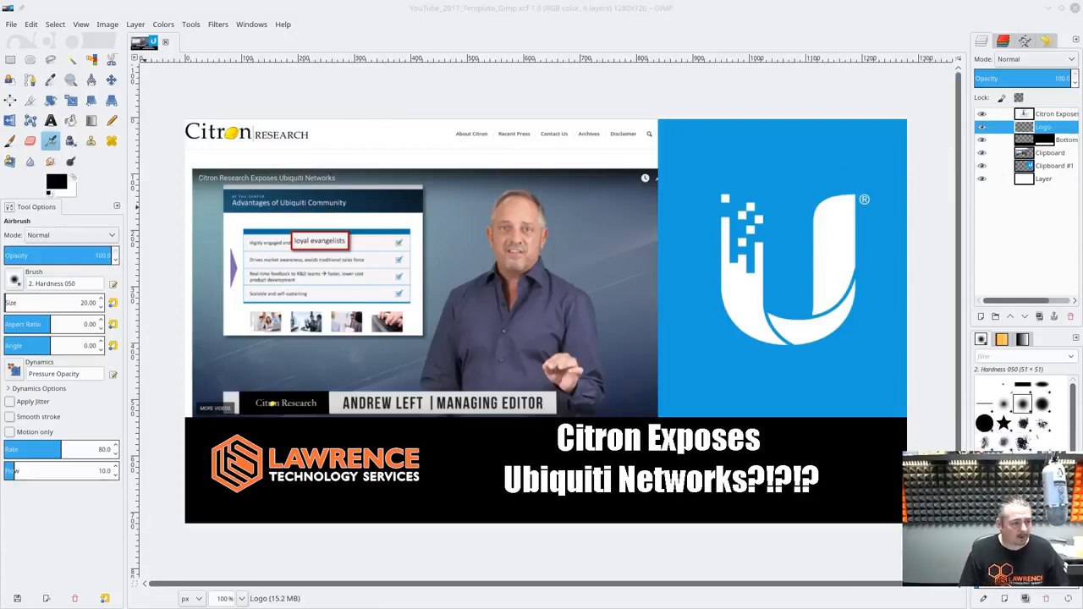
{"action": "left_click", "coordinate": [1059, 116]}
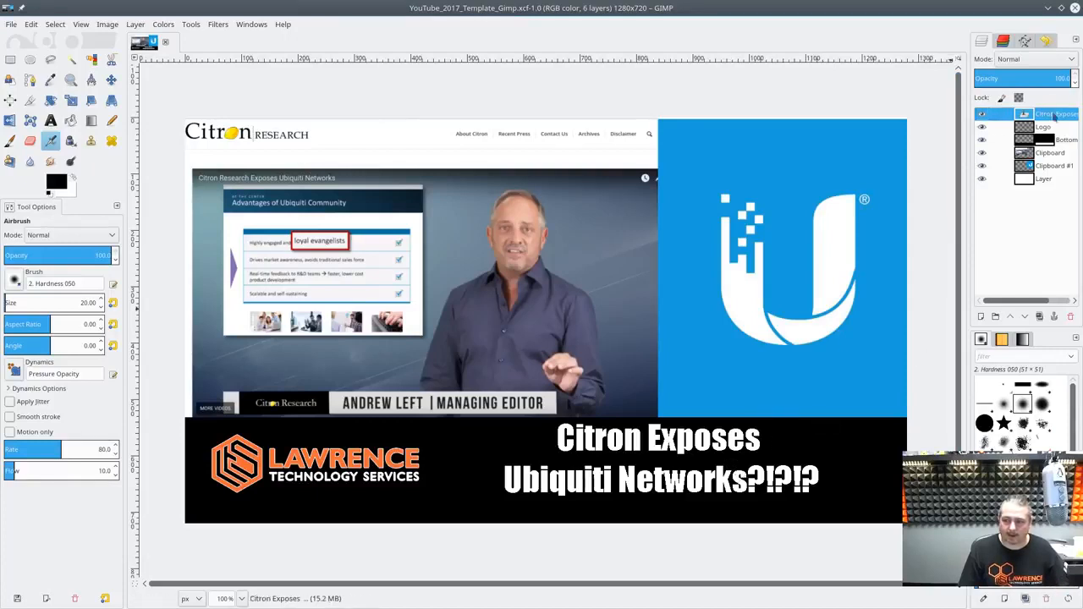
{"action": "left_click", "coordinate": [1056, 131]}
{"action": "left_click", "coordinate": [1057, 142]}
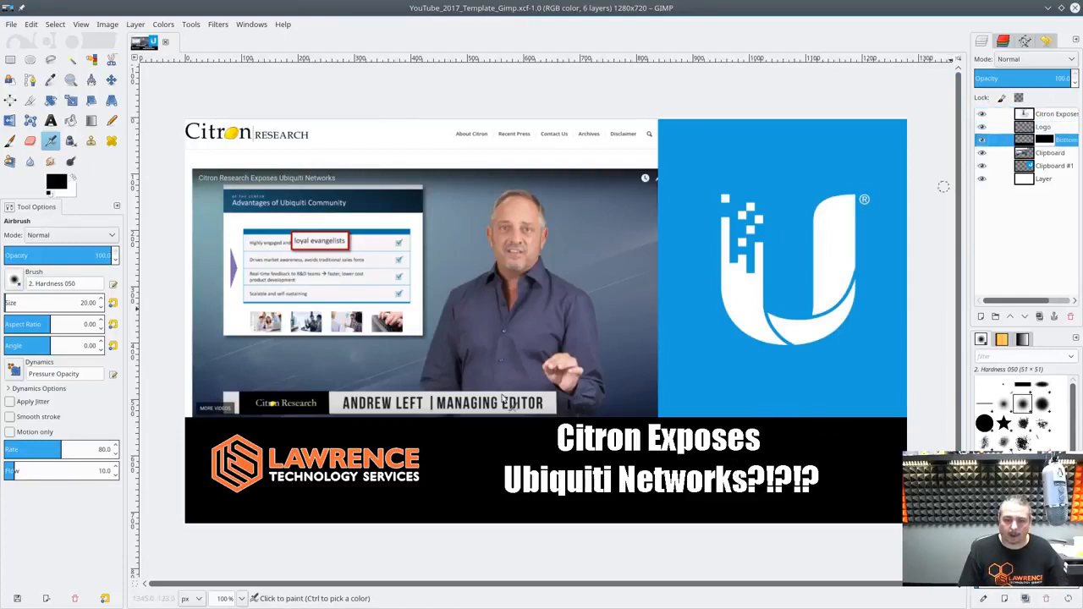
- Delete the Clipboard and Clipboard #1 image layers from the thumbnail template
{"action": "left_click", "coordinate": [1062, 155]}
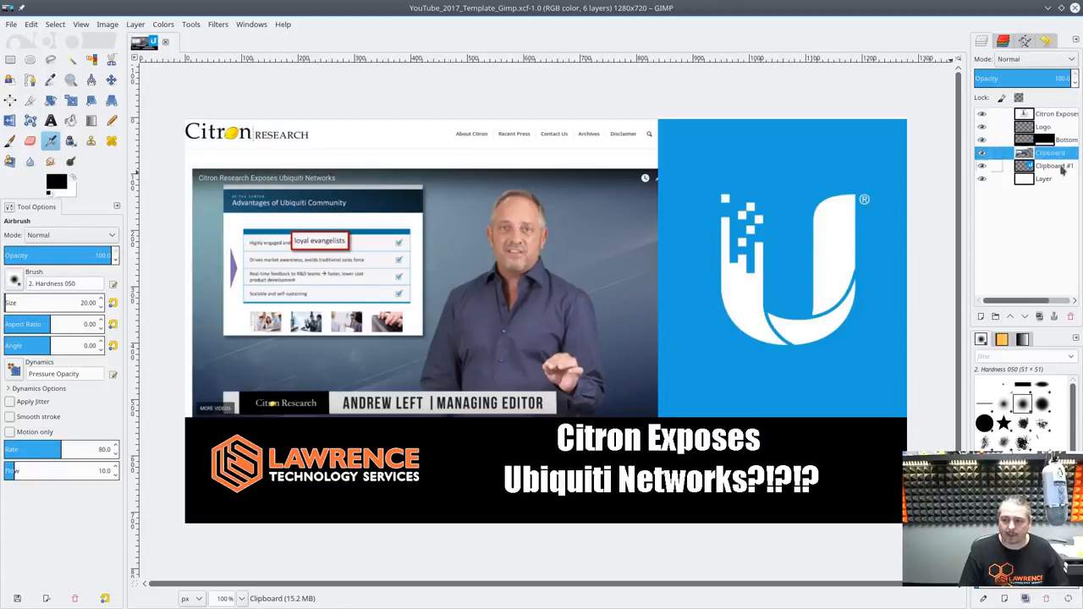
{"action": "left_click", "coordinate": [1063, 168]}
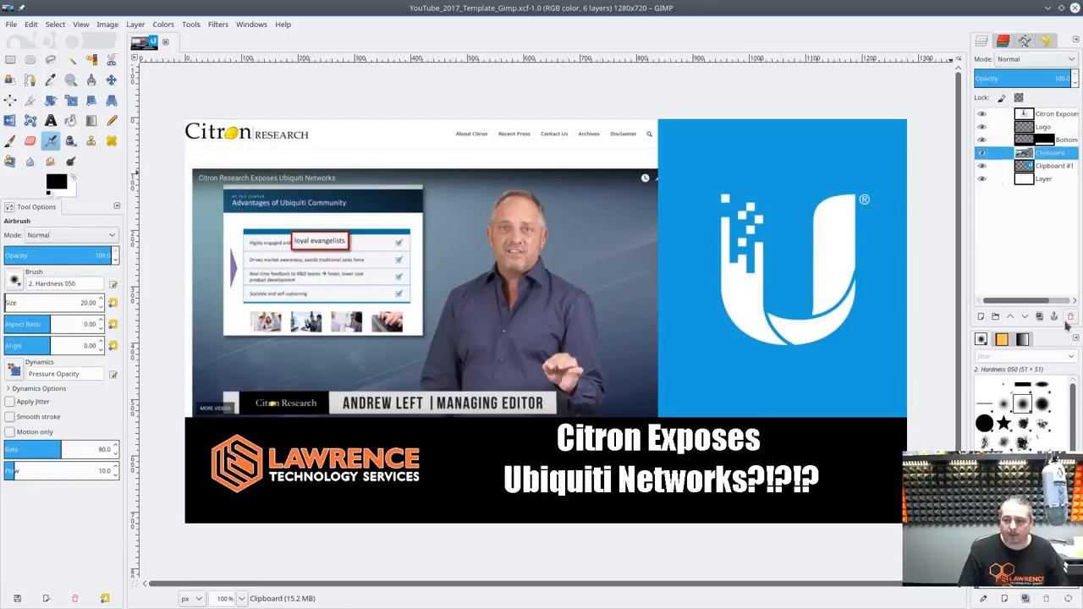
{"action": "left_click", "coordinate": [1070, 317]}
{"action": "left_click", "coordinate": [1070, 316]}
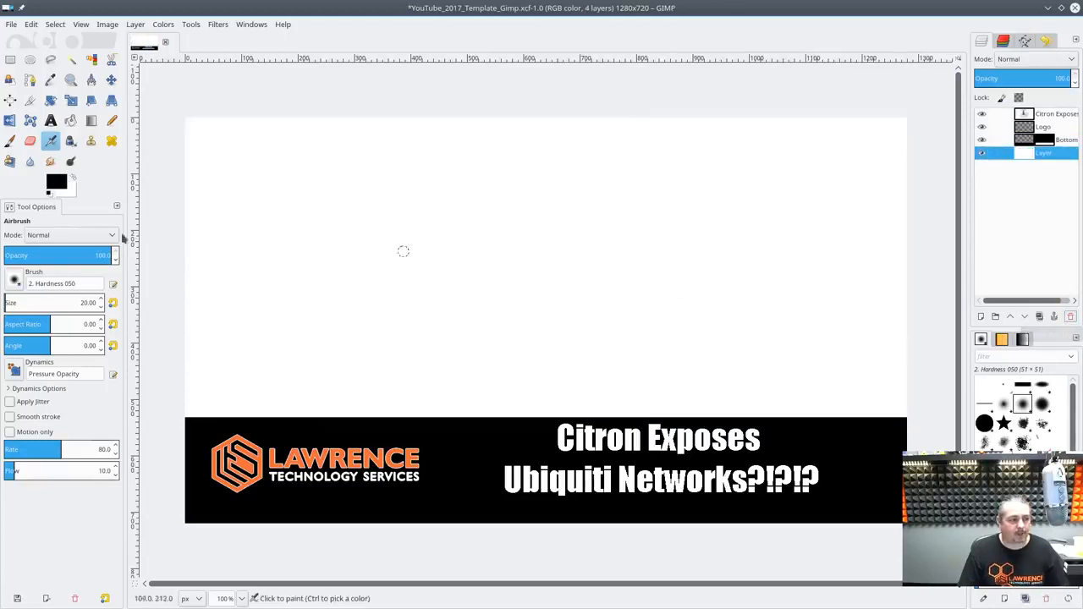
- Replace the thumbnail's title text about Citron and Ubiquiti Networks with "My Video Editing Workflow"
{"action": "left_click", "coordinate": [51, 120]}
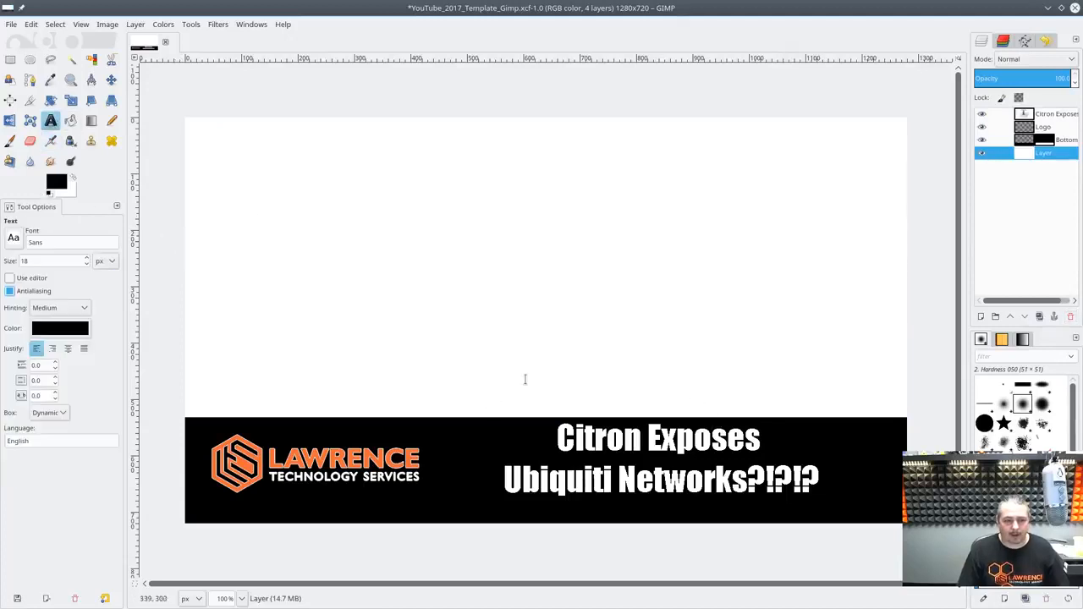
{"action": "left_click", "coordinate": [559, 426]}
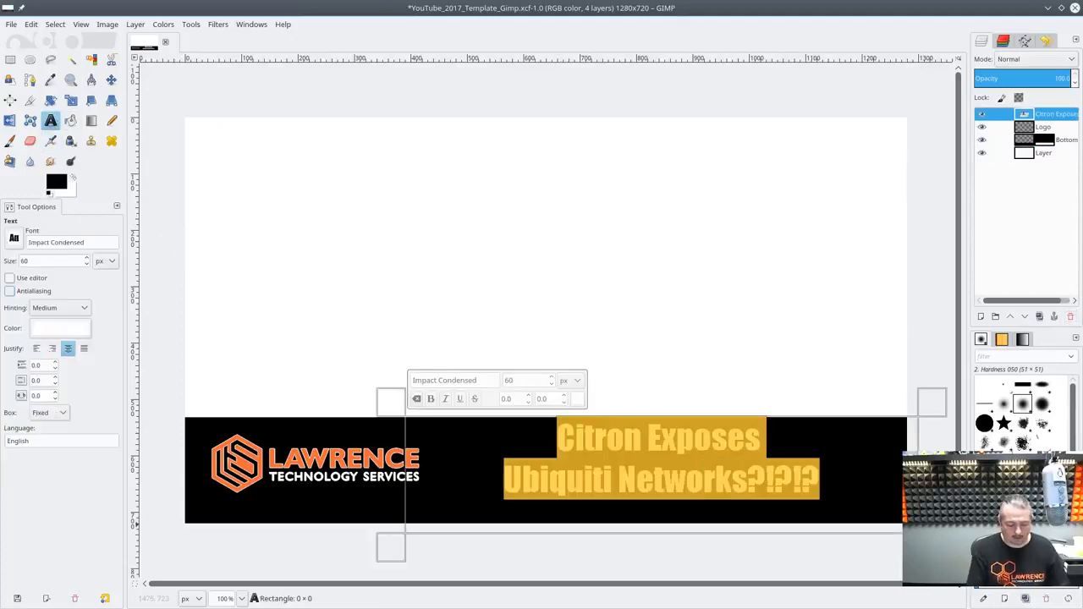
{"action": "key", "text": "BackSpace"}
{"action": "type", "text": "M"}
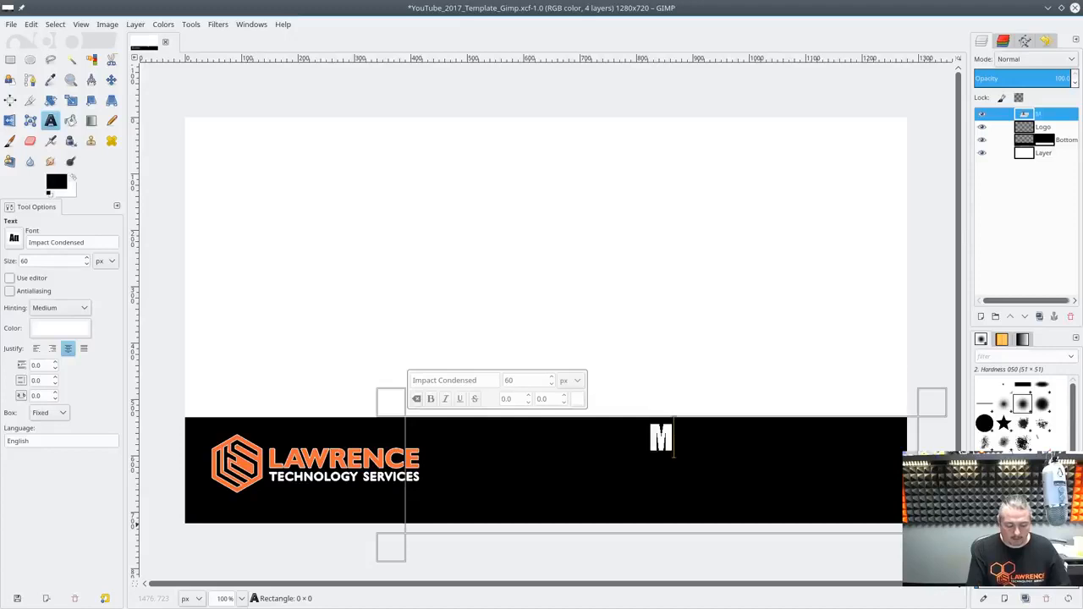
{"action": "type", "text": "y Video Editing Work"}
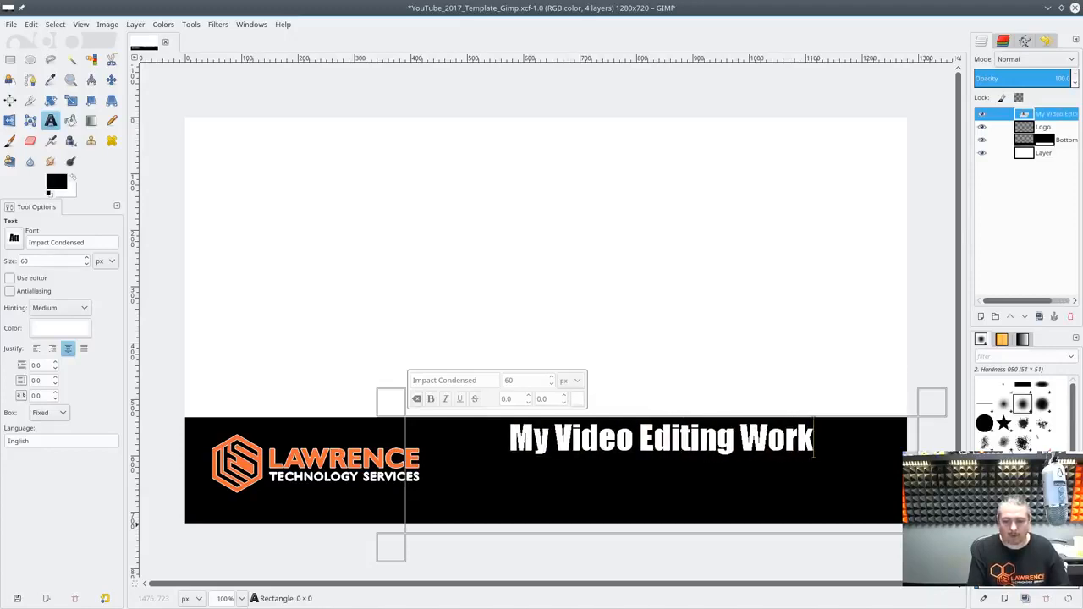
{"action": "type", "text": "flo"}
{"action": "key", "text": "BackSpace"}
{"action": "type", "text": "low"}
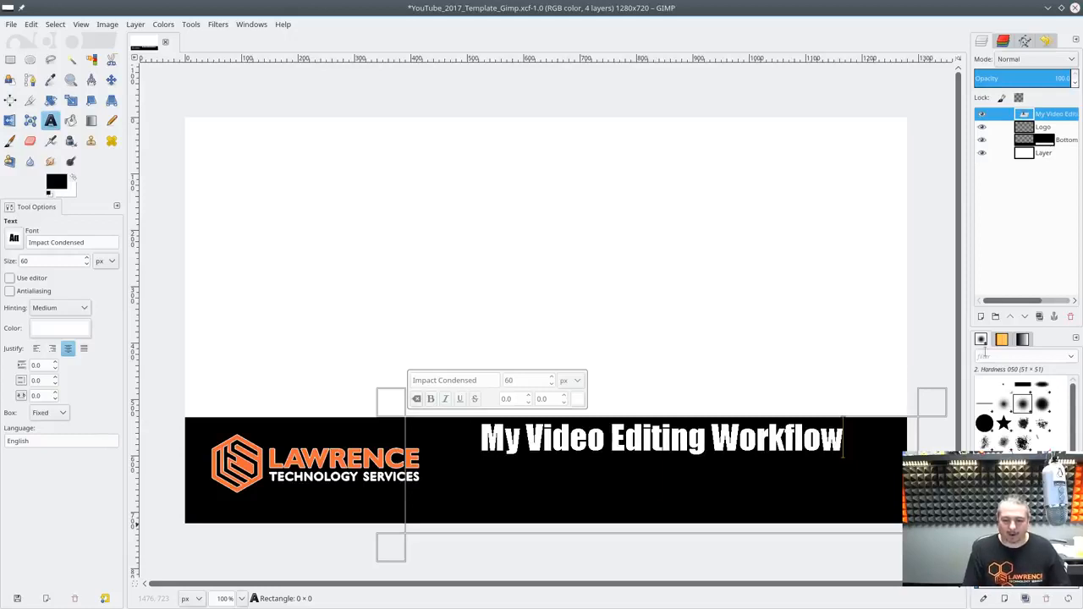
- Add a second line reading "Using Linux & Kdenlive" to the title text
{"action": "key", "text": "Return"}
{"action": "type", "text": "Using Linux"}
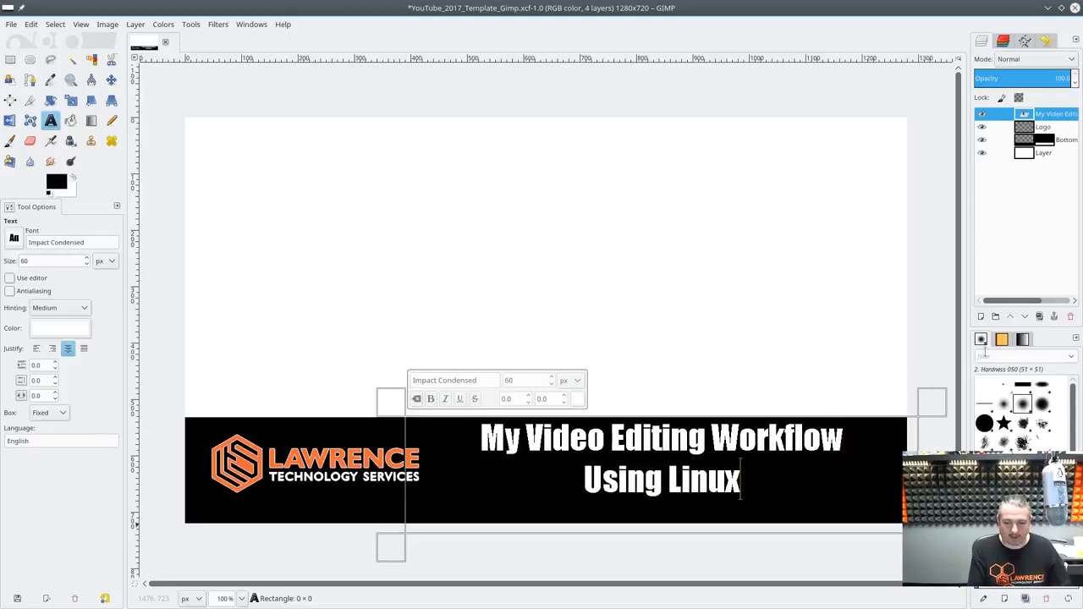
{"action": "type", "text": " & Kden"}
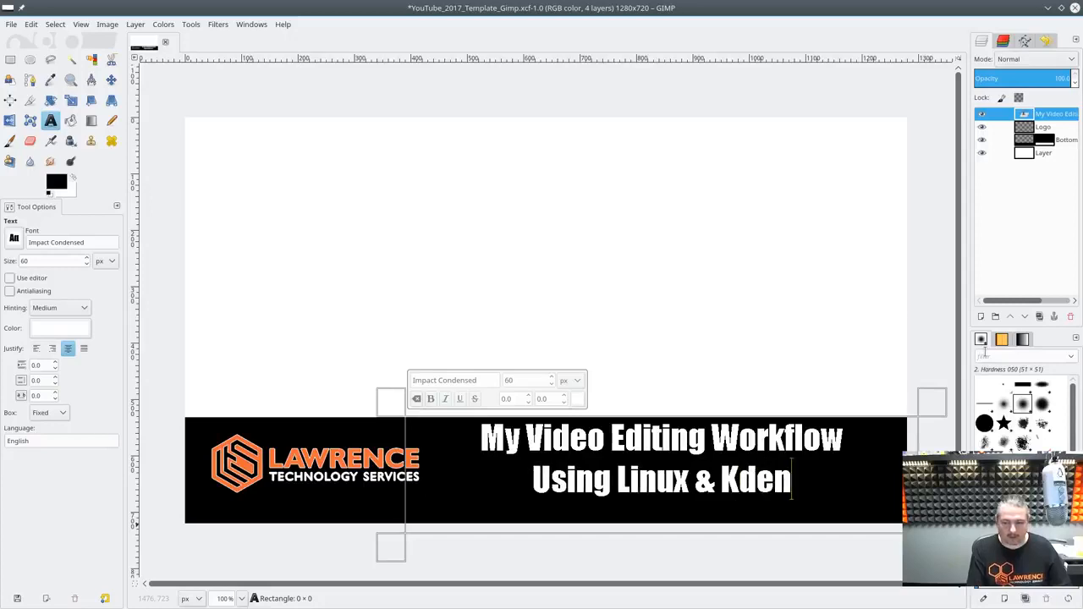
{"action": "type", "text": "Linve"}
{"action": "key", "text": "BackSpace"}
{"action": "key", "text": "BackSpace"}
{"action": "key", "text": "BackSpace"}
{"action": "key", "text": "BackSpace"}
{"action": "key", "text": "BackSpace"}
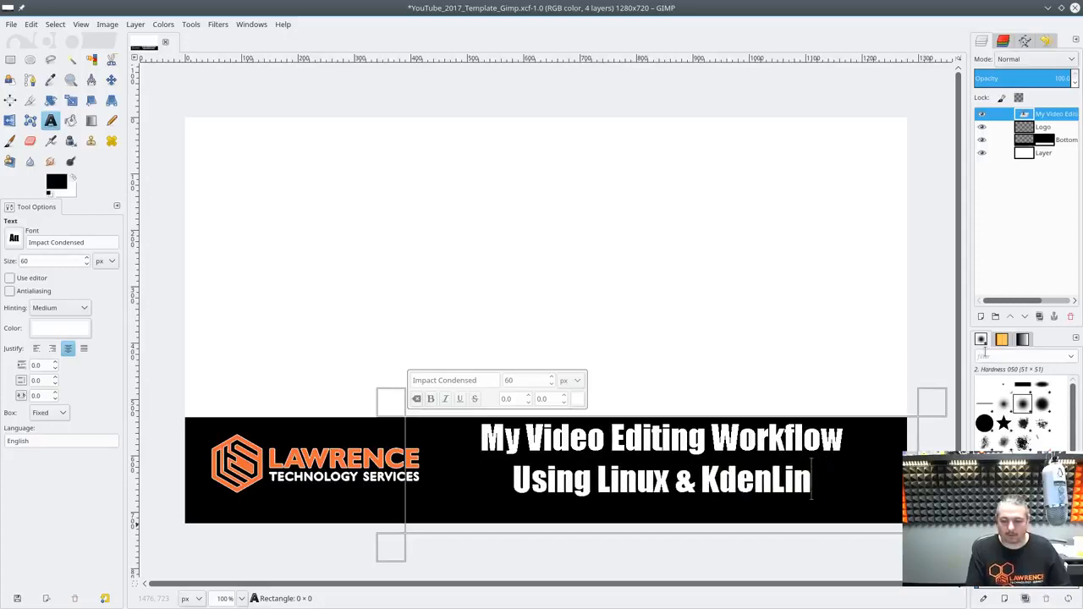
{"action": "type", "text": "live"}
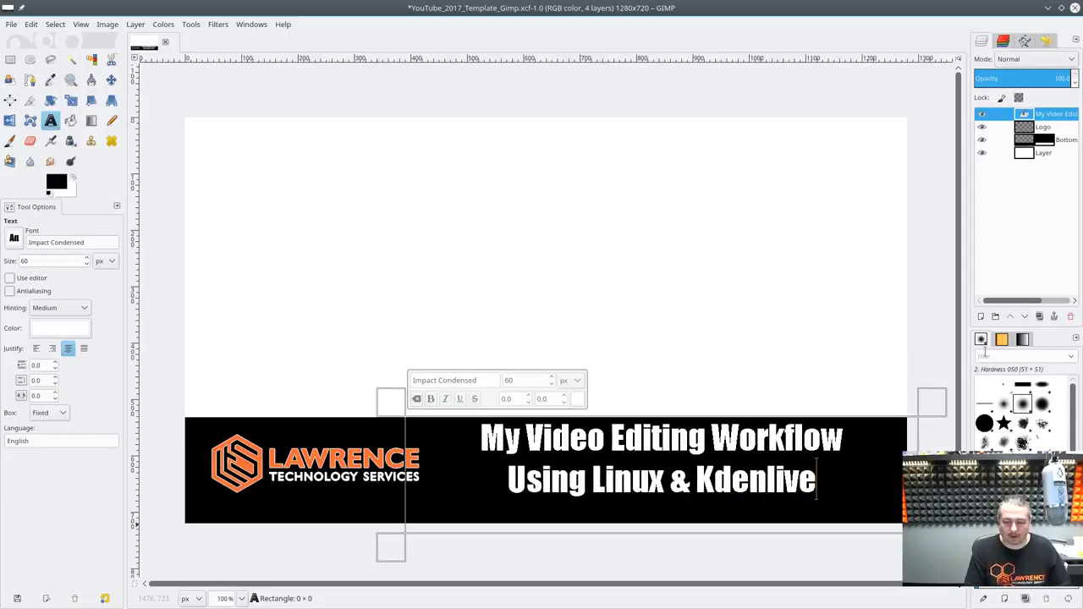
- Delete the word "Using" from the start of the title's second line
{"action": "key", "text": "ctrl+Left"}
{"action": "key", "text": "ctrl+Left"}
{"action": "key", "text": "ctrl+Right"}
{"action": "key", "text": "ctrl+Right"}
{"action": "key", "text": "ctrl+Left"}
{"action": "key", "text": "ctrl+Left"}
{"action": "key", "text": "ctrl+Right"}
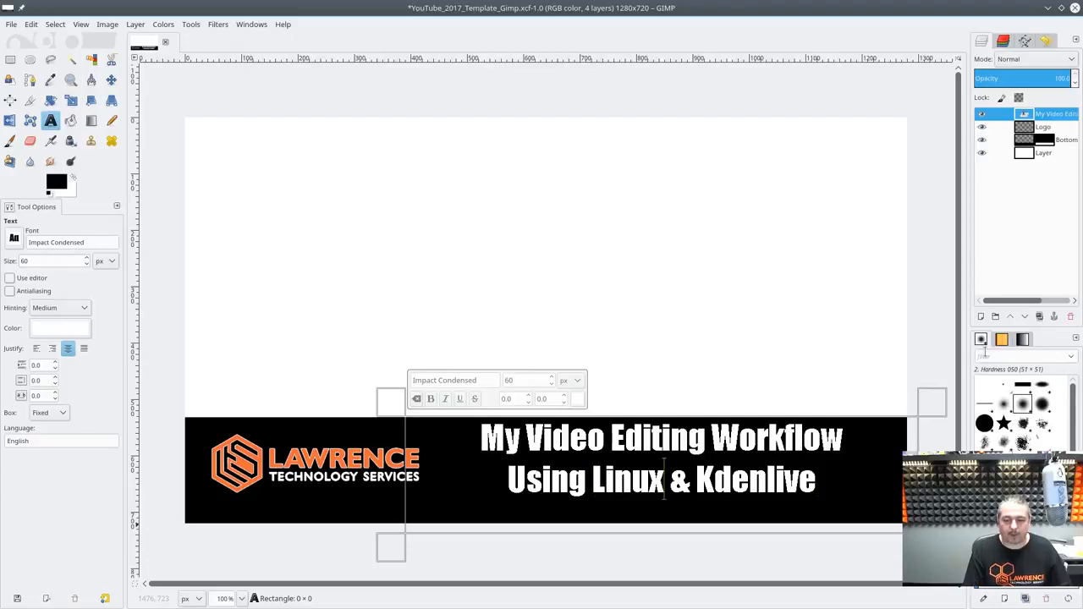
{"action": "key", "text": "ctrl+Right"}
{"action": "key", "text": "ctrl+Left"}
{"action": "key", "text": "ctrl+Left"}
{"action": "key", "text": "ctrl+shift+Left"}
{"action": "key", "text": "BackSpace"}
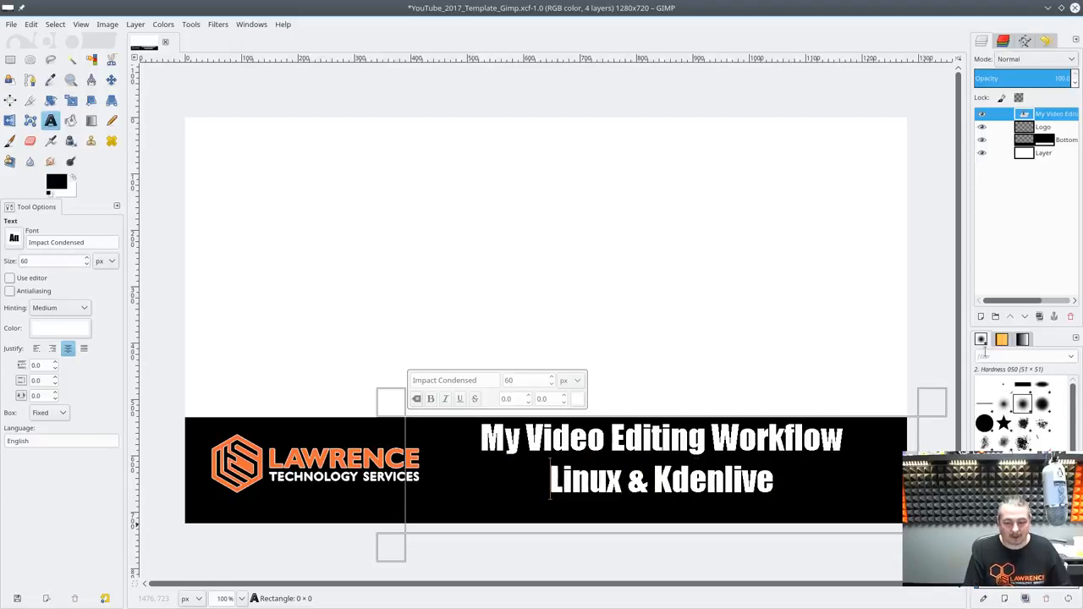
- Replace the ampersand between "Linux" and "Kdenlive" with a comma in the title
{"action": "key", "text": "ctrl+Right"}
{"action": "key", "text": "shift+Right"}
{"action": "key", "text": "shift+Right"}
{"action": "type", "text": ","}
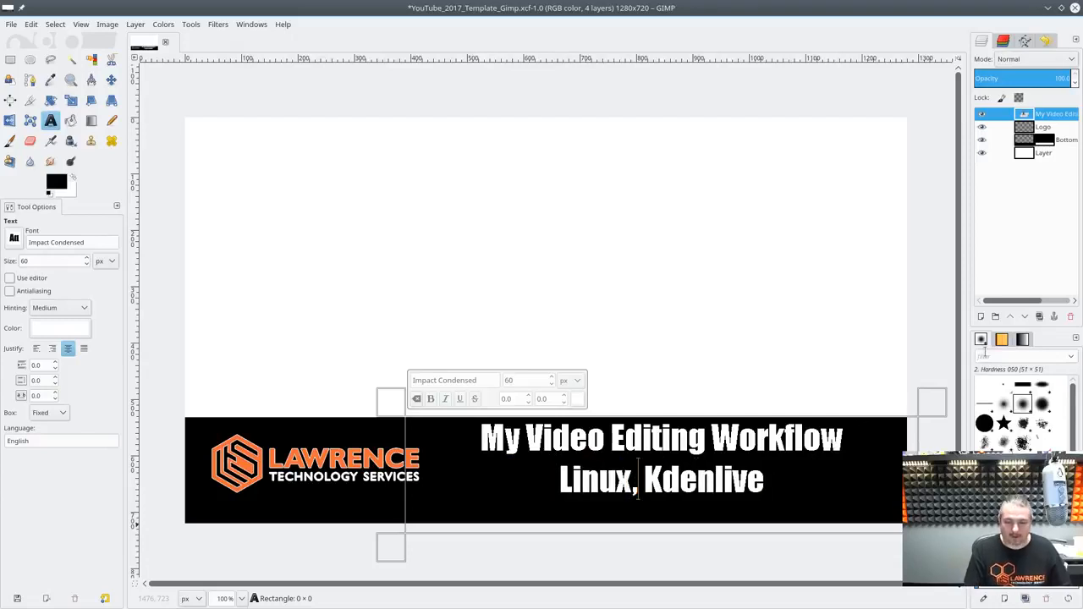
- Append ", Gimp, Shutter" to the title's second line and save the template file
{"action": "key", "text": "End"}
{"action": "type", "text": ", Gimp,"}
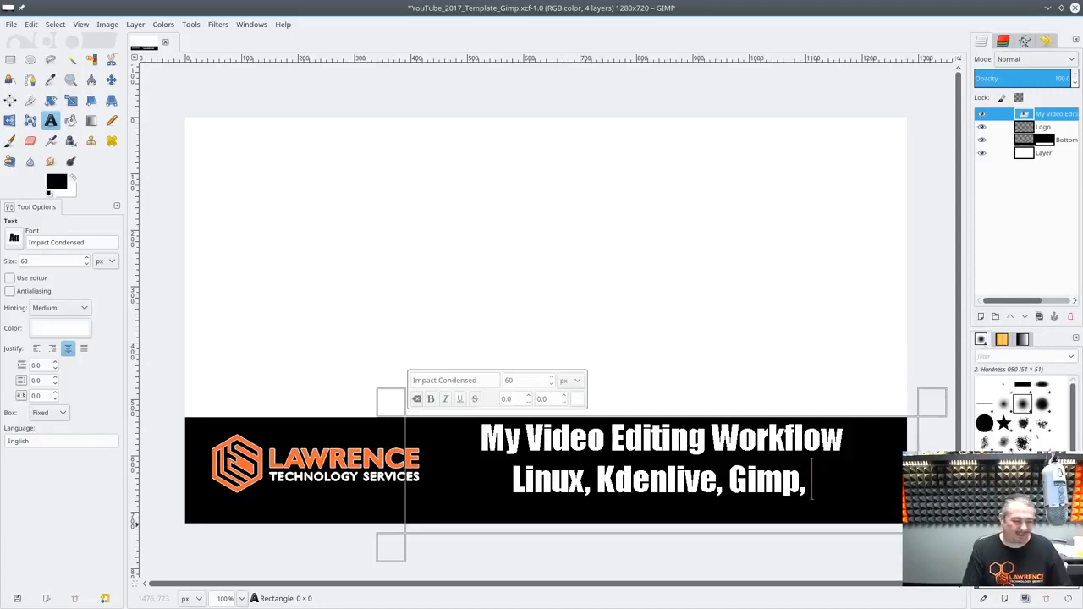
{"action": "type", "text": "Shutter"}
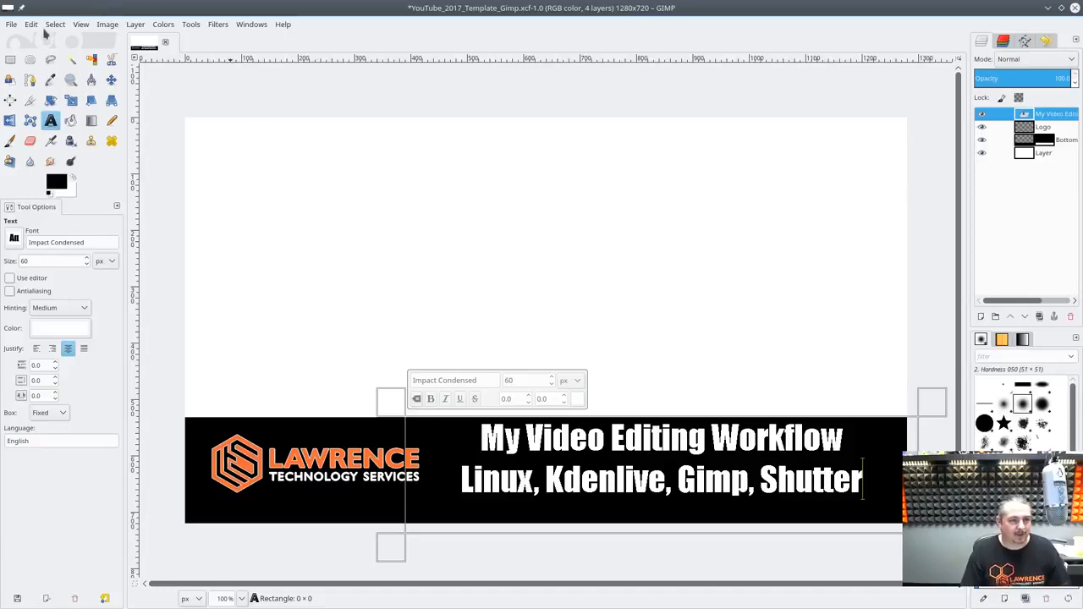
{"action": "left_click", "coordinate": [12, 23]}
{"action": "left_click", "coordinate": [51, 134]}
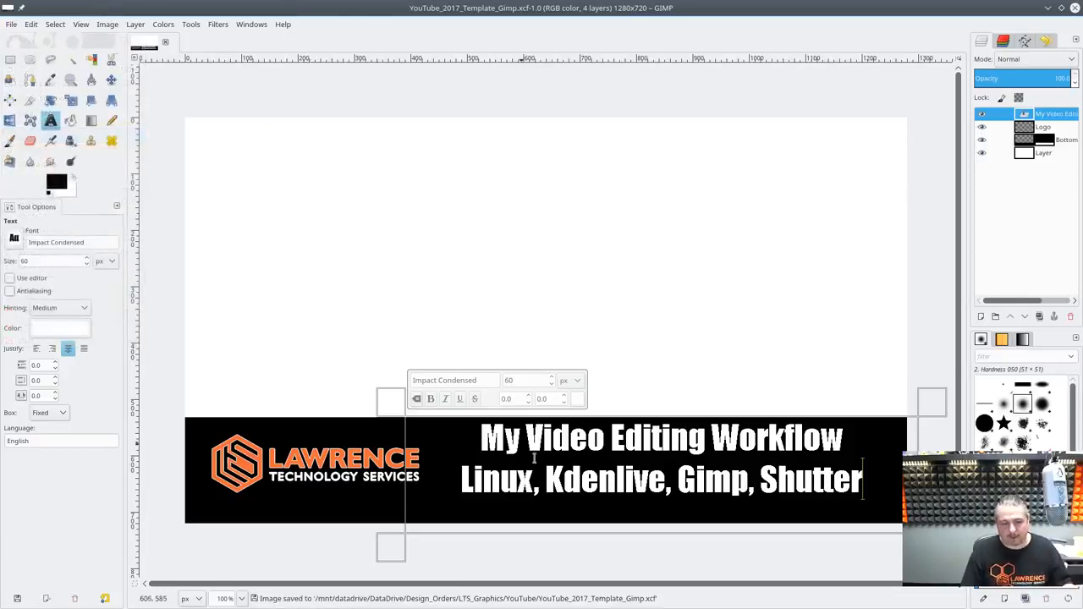
- Reduce the font size of both title lines to 51 px
{"action": "left_click_drag", "start_coordinate": [488, 435], "coordinate": [863, 498]}
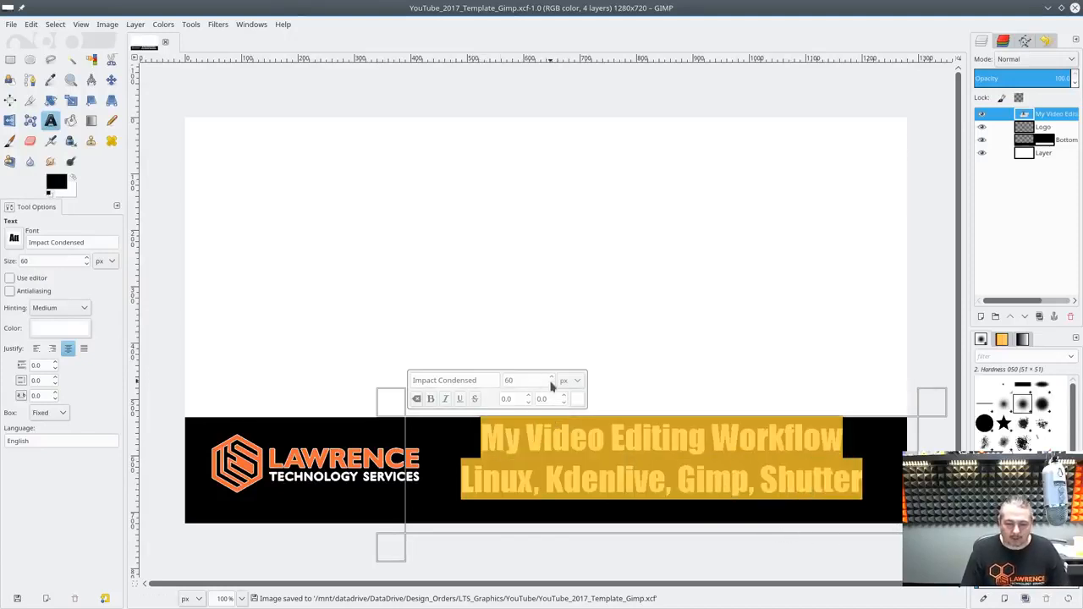
{"action": "left_click", "coordinate": [551, 384]}
{"action": "left_click", "coordinate": [551, 383]}
{"action": "left_click", "coordinate": [551, 383]}
{"action": "left_click", "coordinate": [551, 383]}
{"action": "left_click", "coordinate": [551, 383]}
{"action": "left_click", "coordinate": [551, 383]}
{"action": "left_click", "coordinate": [551, 383]}
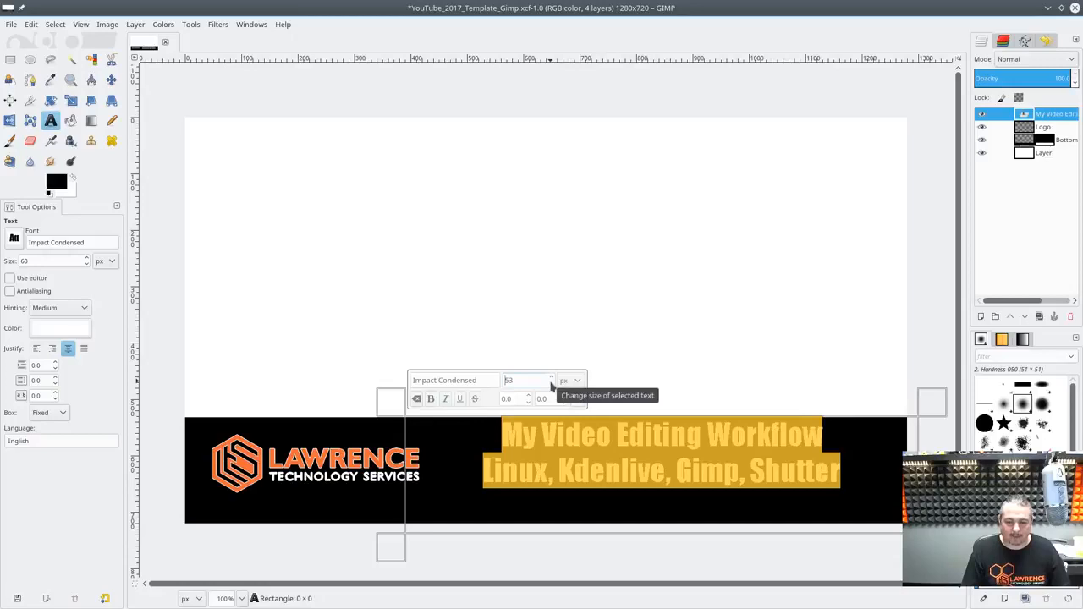
{"action": "left_click", "coordinate": [551, 384]}
{"action": "left_click", "coordinate": [551, 384]}
{"action": "left_click", "coordinate": [574, 472]}
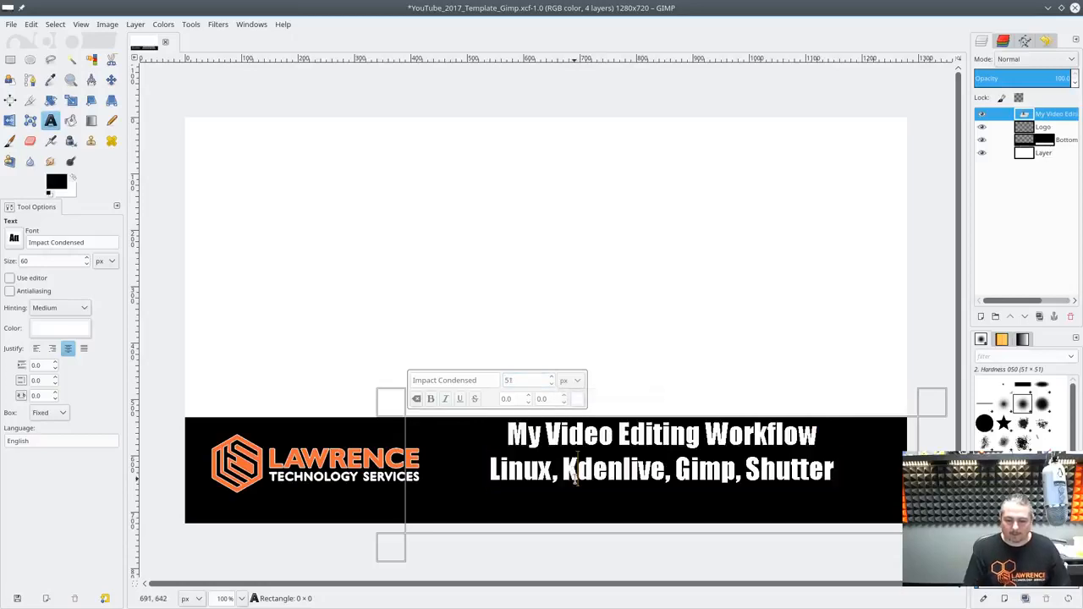
- Add the word "Using" to the end of the title's first line
{"action": "key", "text": "Up"}
{"action": "key", "text": "End"}
{"action": "type", "text": "Us"}
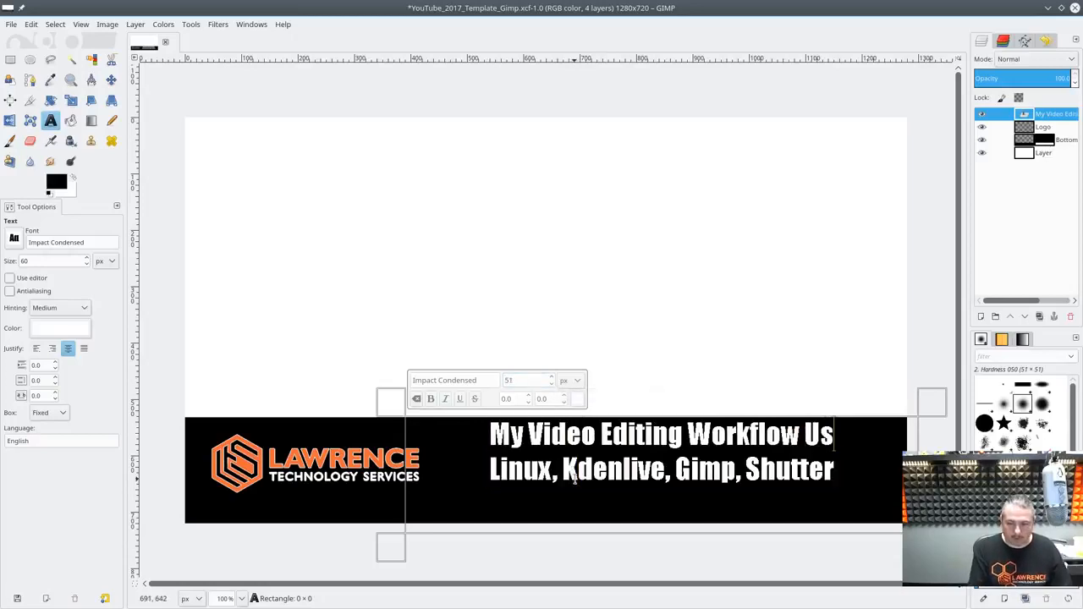
{"action": "type", "text": "ing"}
{"action": "key", "text": "Down"}
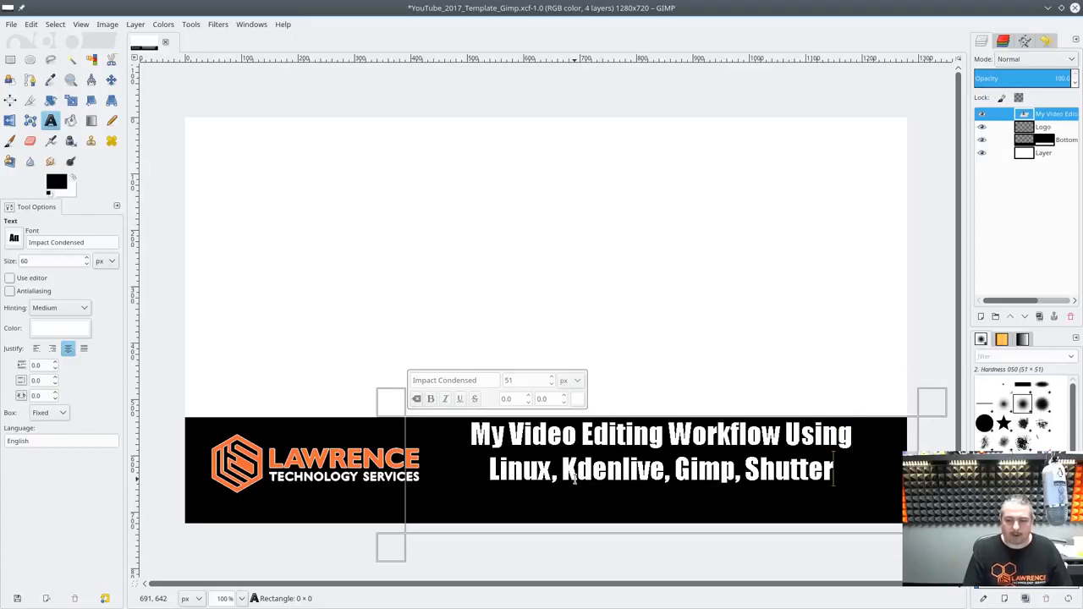
- Replace the comma between "Gimp" and "Shutter" with an ampersand in the title
{"action": "key", "text": "ctrl+Left"}
{"action": "key", "text": "Left"}
{"action": "key", "text": "BackSpace"}
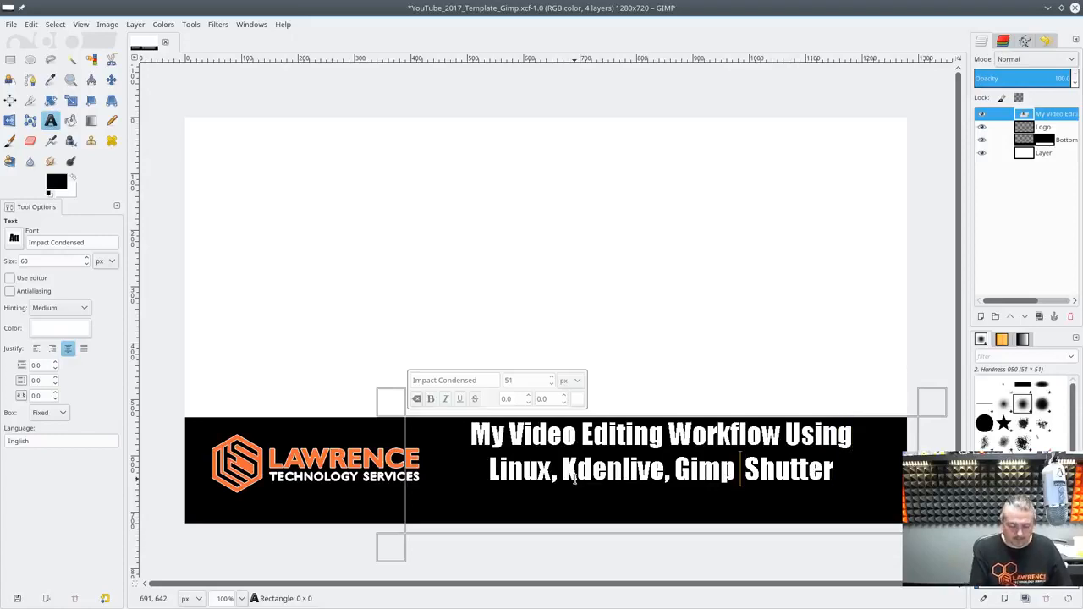
{"action": "type", "text": "&"}
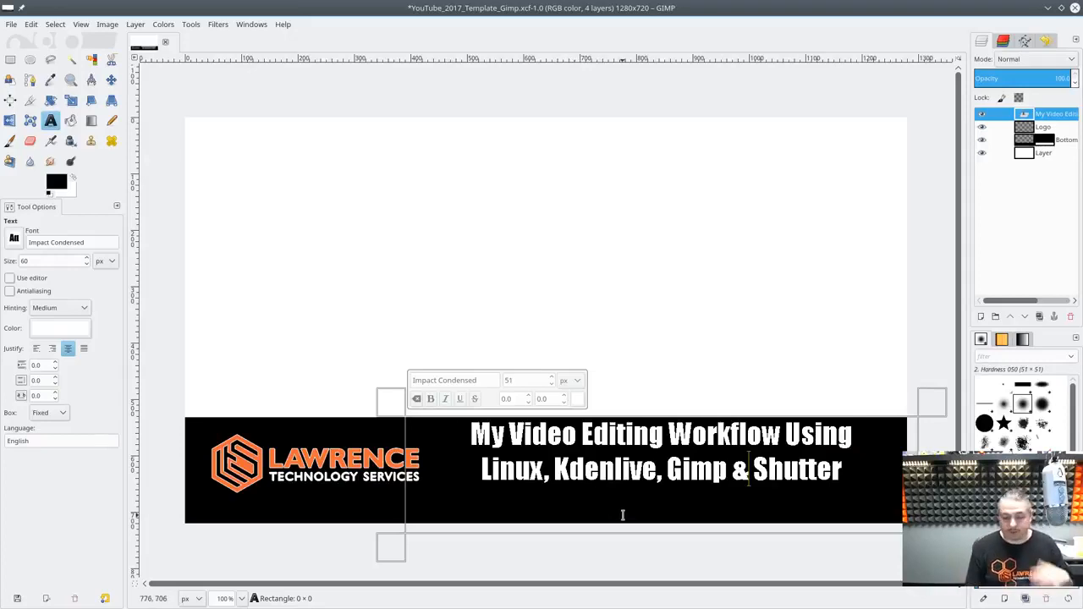
- Insert "OBS," between "Linux," and "Kdenlive" in the title's second line
{"action": "key", "text": "ctrl+Left"}
{"action": "key", "text": "ctrl+Left"}
{"action": "key", "text": "ctrl+Left"}
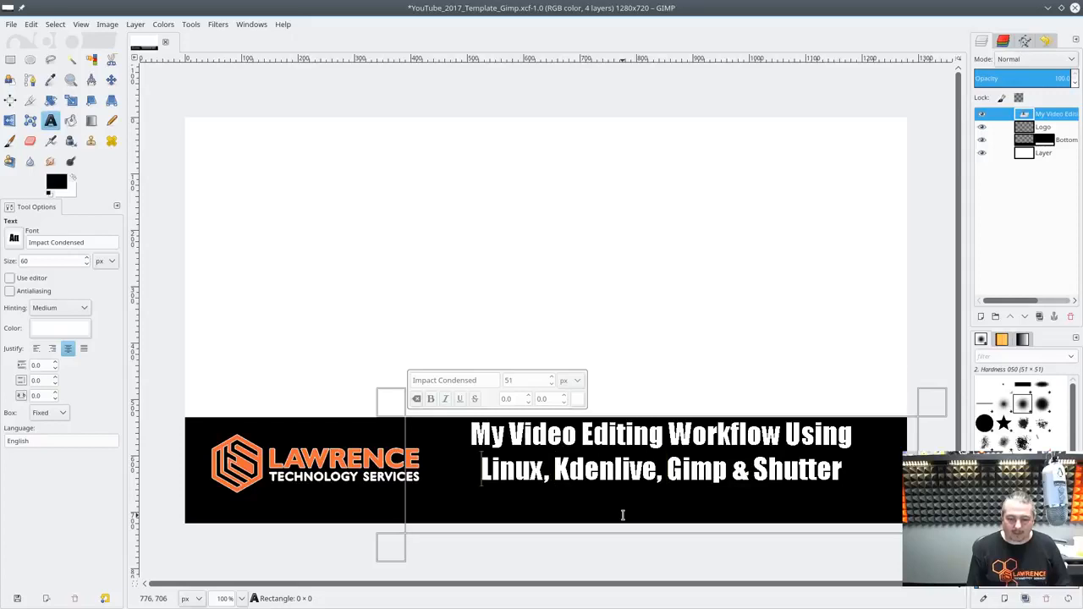
{"action": "key", "text": "ctrl+Right"}
{"action": "key", "text": "ctrl+Right"}
{"action": "key", "text": "ctrl+Left"}
{"action": "type", "text": "OBS"}
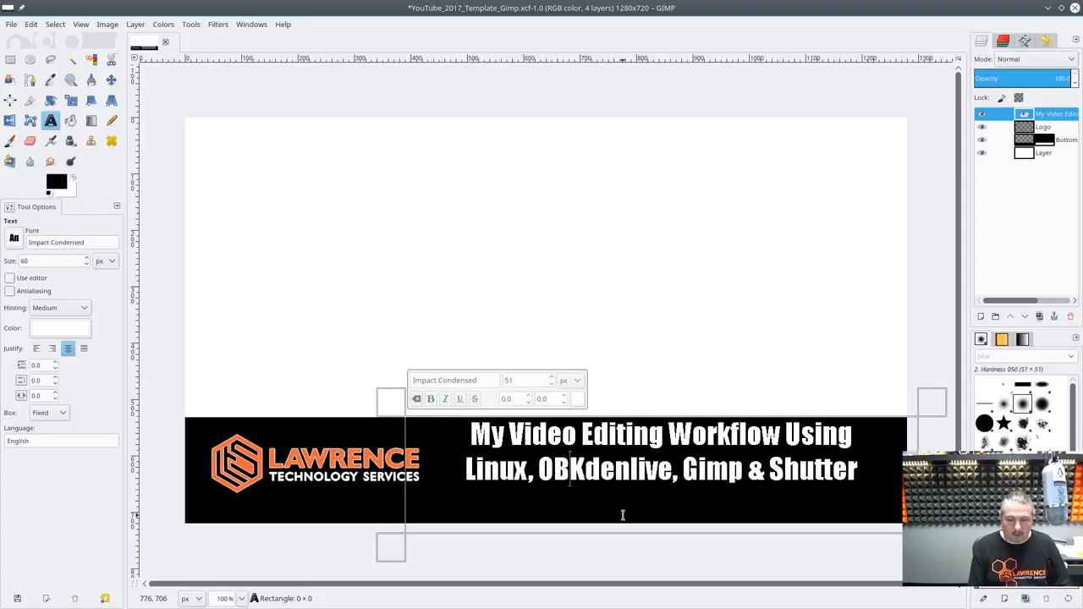
{"action": "key", "text": "Left"}
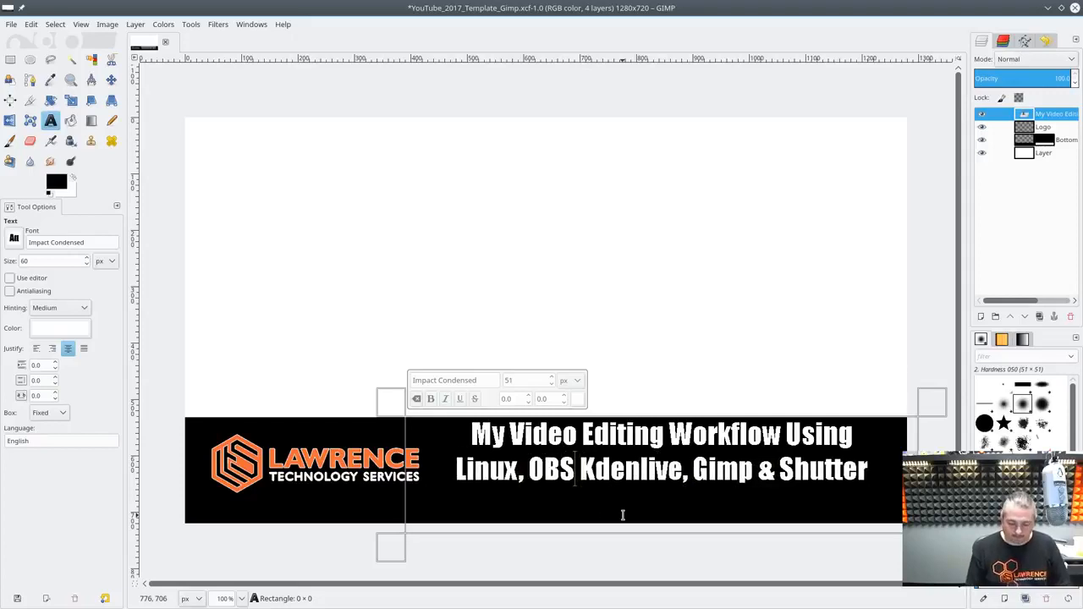
{"action": "type", "text": ","}
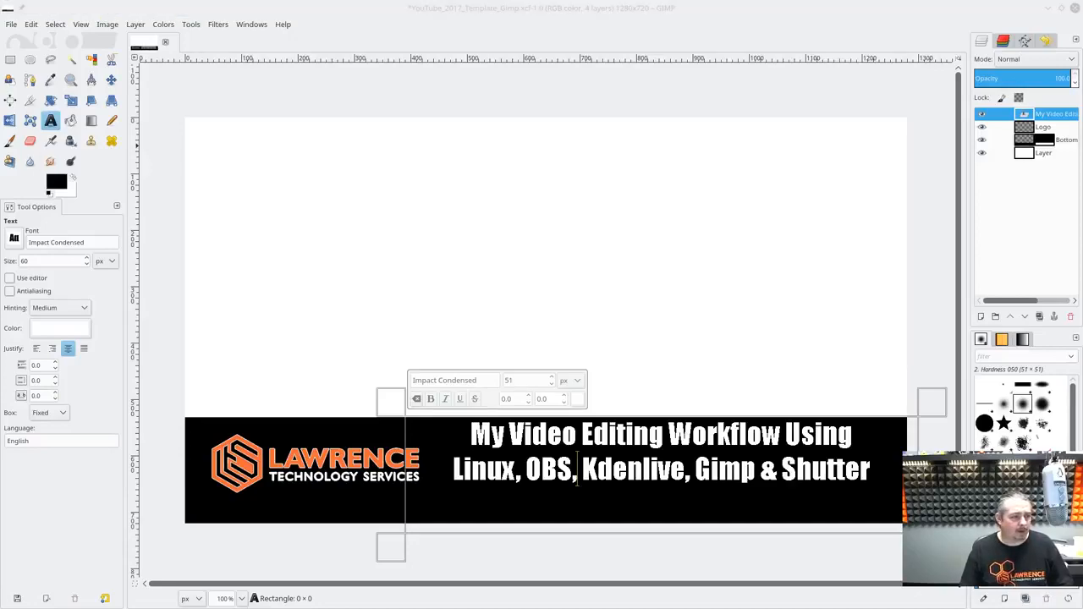
- Bring the Chrome window back into view and search Google Images for "kdenlive logo"
{"action": "left_click_drag", "start_coordinate": [1082, 88], "coordinate": [699, 73]}
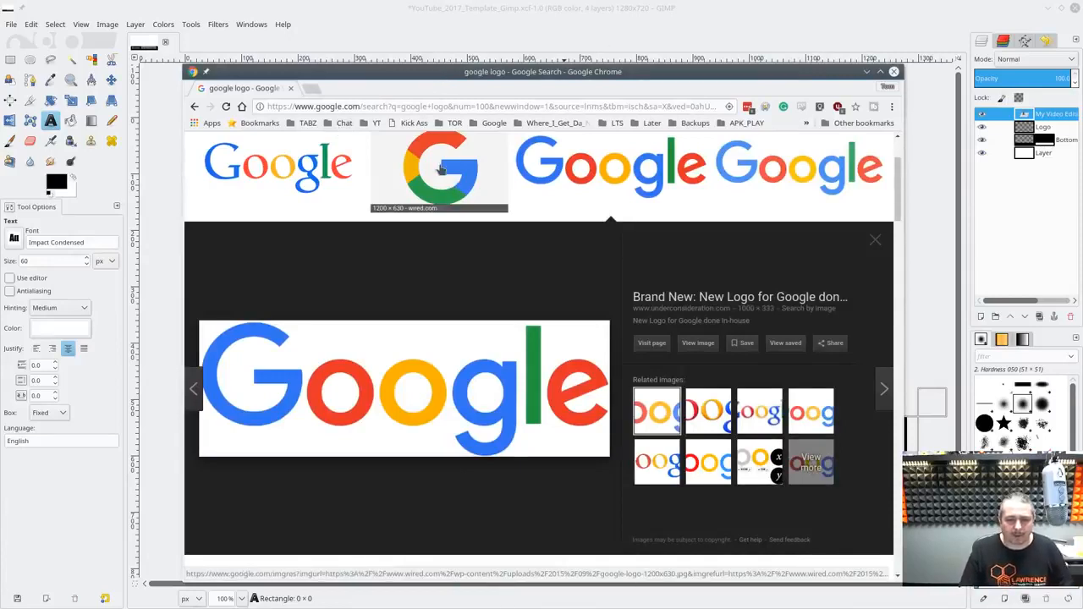
{"action": "scroll", "coordinate": [382, 155], "scroll_direction": "up", "scroll_amount": 3}
{"action": "key", "text": "ctrl+a"}
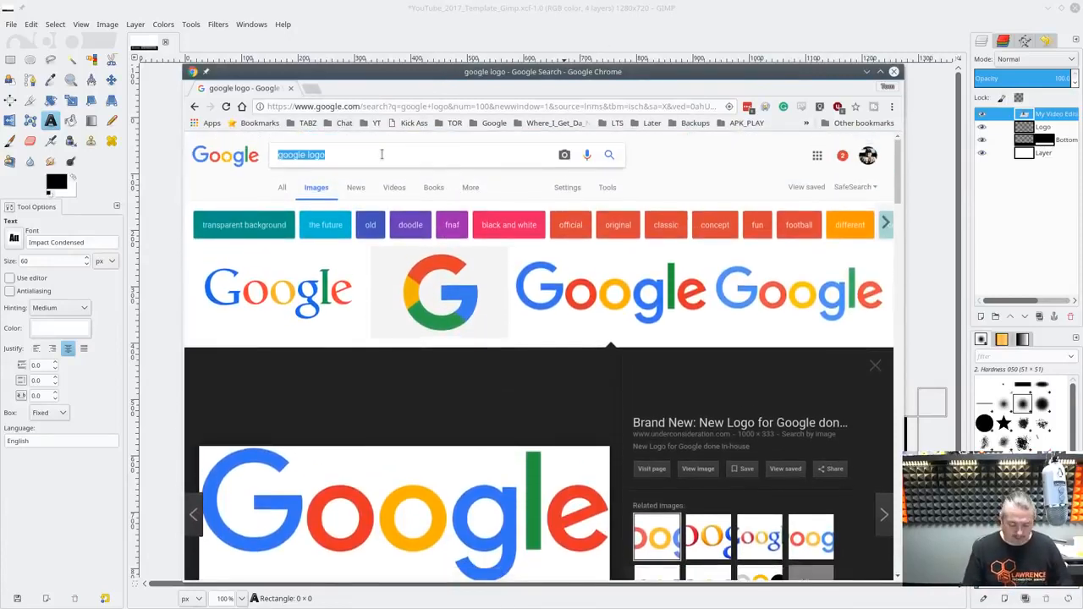
{"action": "type", "text": "kden"}
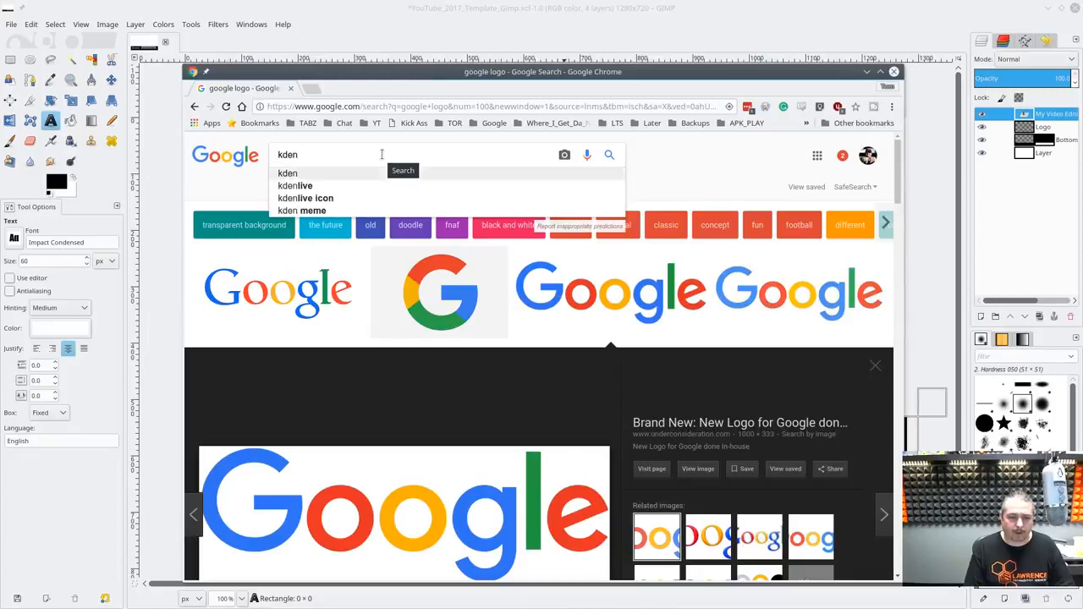
{"action": "type", "text": "live m"}
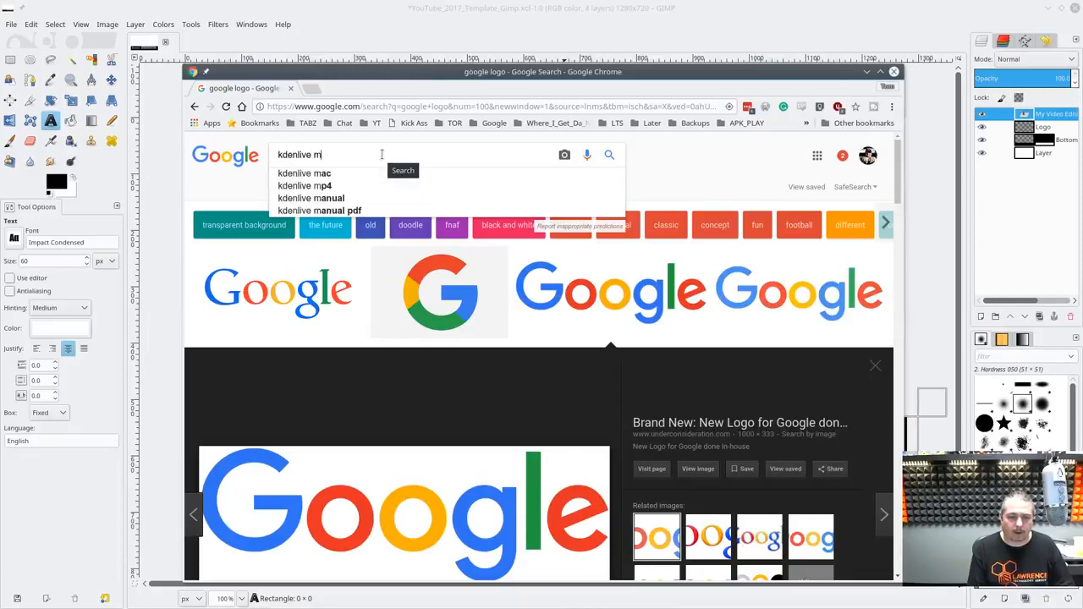
{"action": "key", "text": "BackSpace"}
{"action": "type", "text": "logo"}
{"action": "key", "text": "Return"}
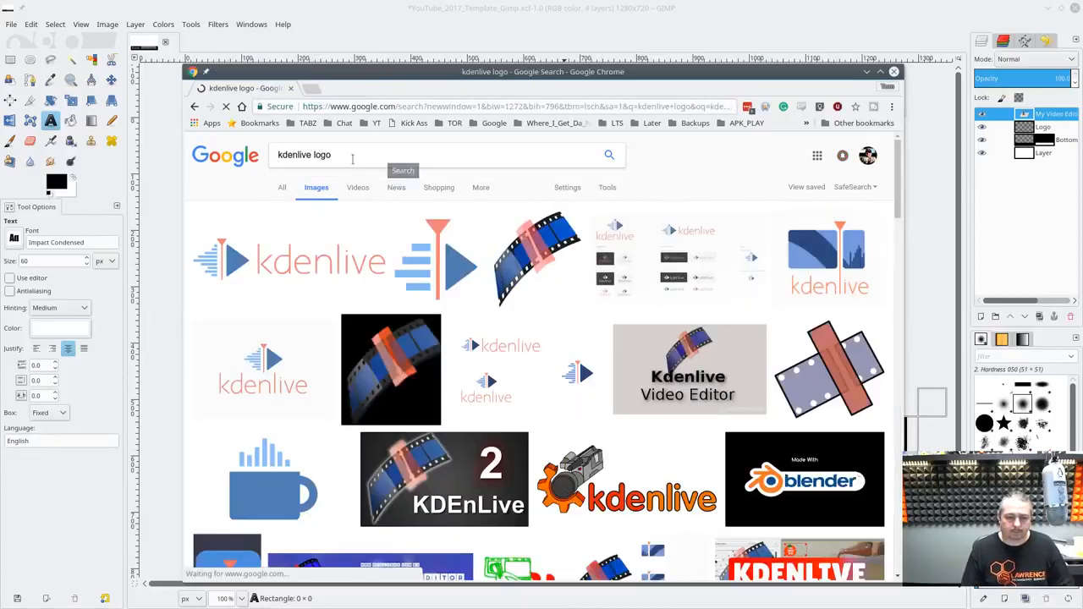
- Open the 712 x 155 kdenlive.org logo result at full size and copy the image
{"action": "left_click", "coordinate": [292, 258]}
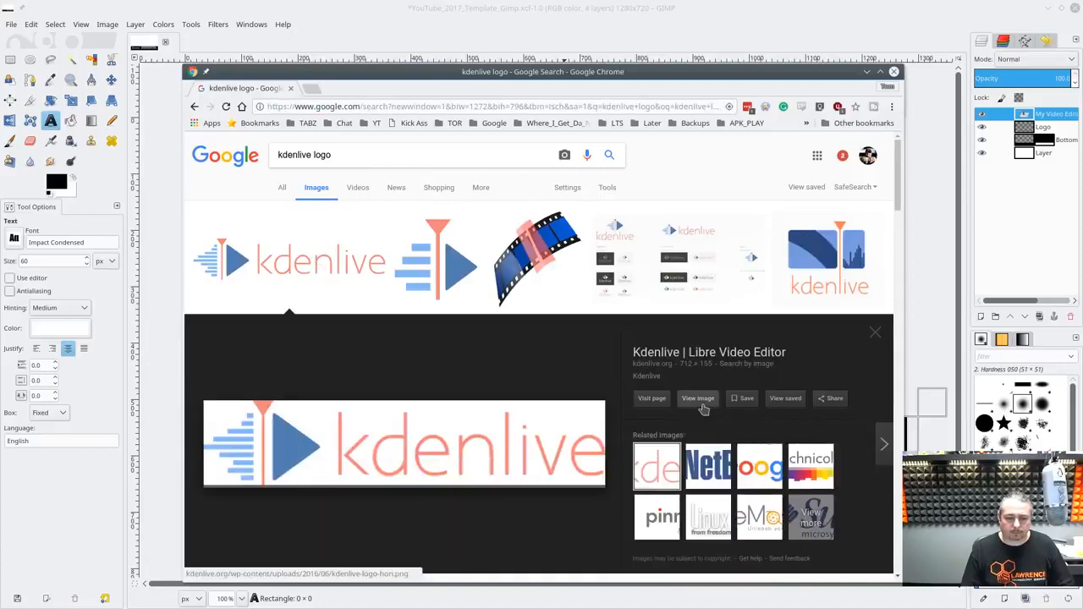
{"action": "left_click", "coordinate": [699, 398]}
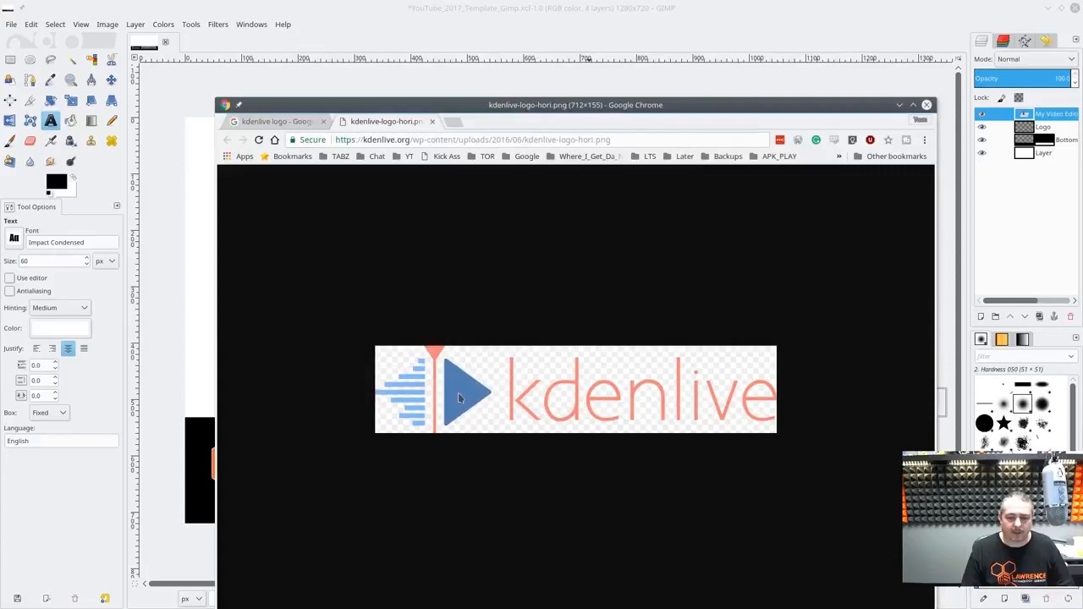
{"action": "right_click", "coordinate": [458, 397]}
{"action": "left_click", "coordinate": [570, 430]}
- Switch back to GIMP, paste the copied kdenlive logo as a new layer and move it near the canvas's upper-left corner
{"action": "key", "text": "alt+Tab"}
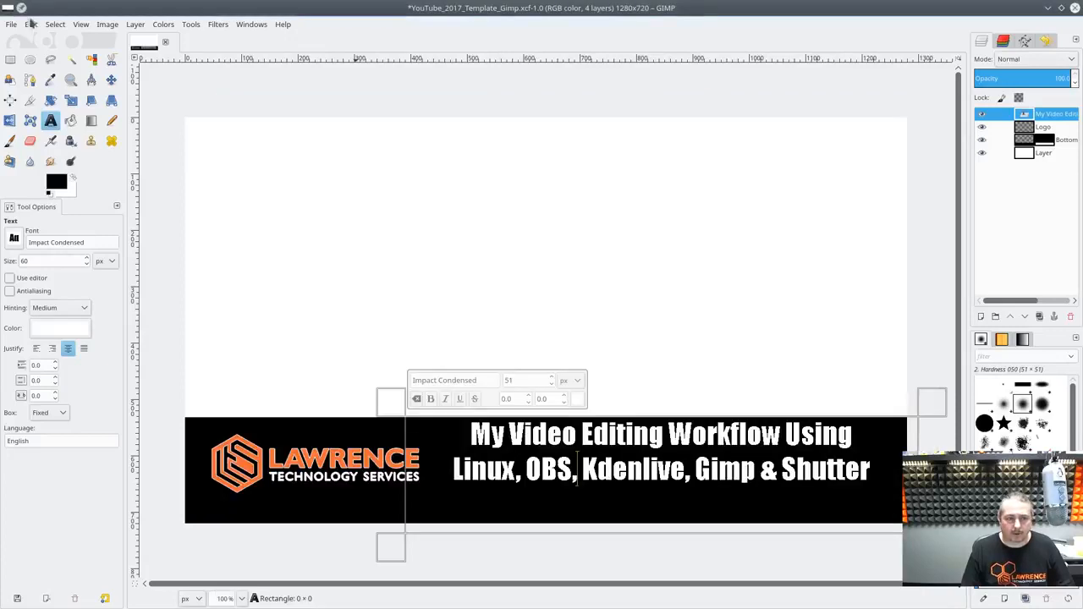
{"action": "left_click", "coordinate": [31, 23]}
{"action": "mouse_move", "coordinate": [102, 179]}
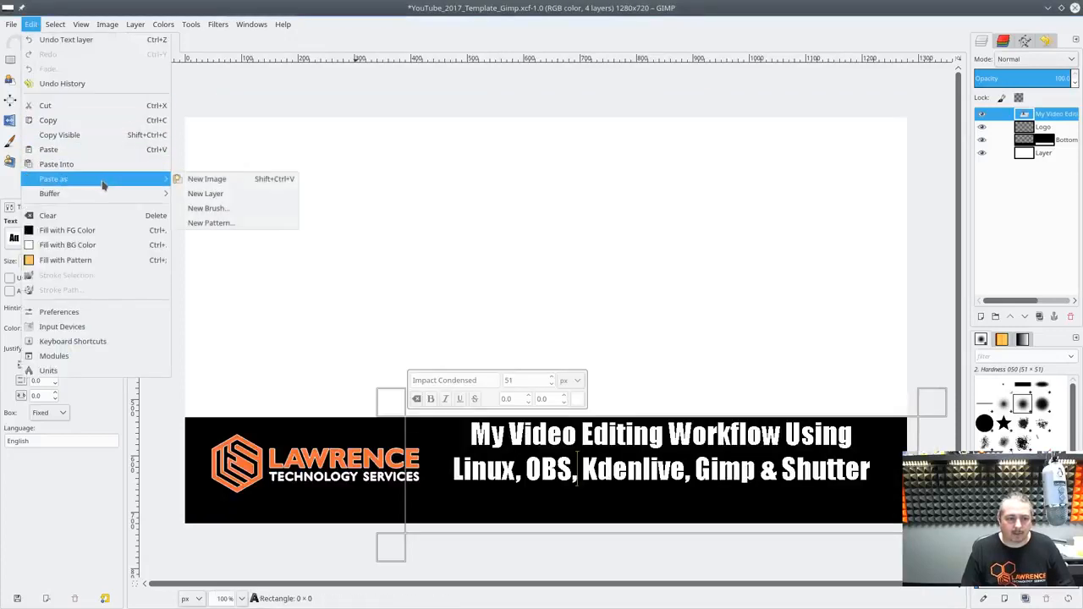
{"action": "left_click", "coordinate": [230, 192]}
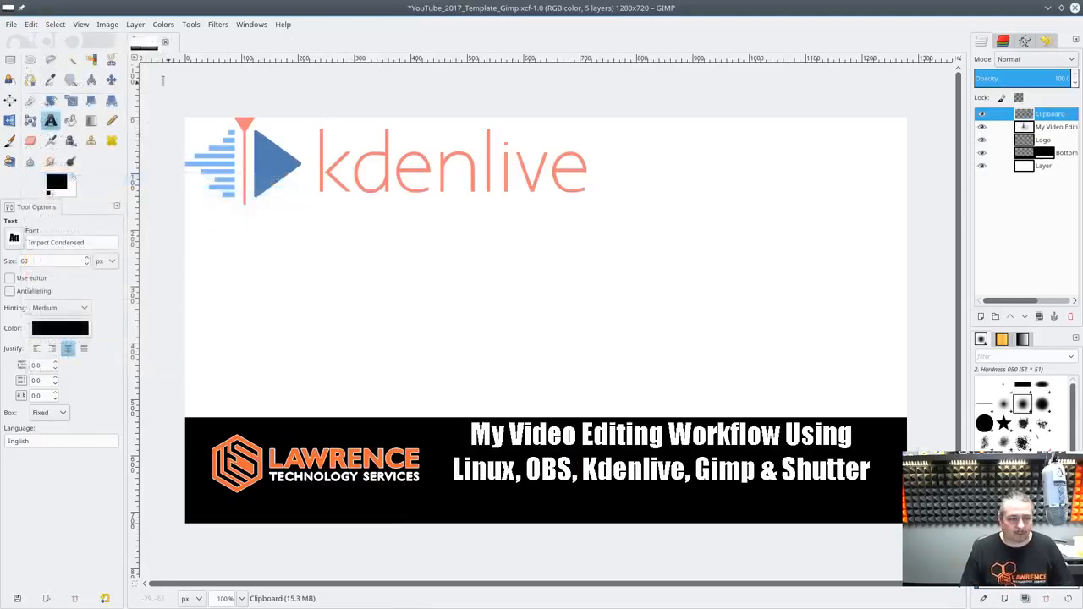
{"action": "left_click", "coordinate": [110, 78]}
{"action": "left_click_drag", "start_coordinate": [262, 162], "coordinate": [283, 197]}
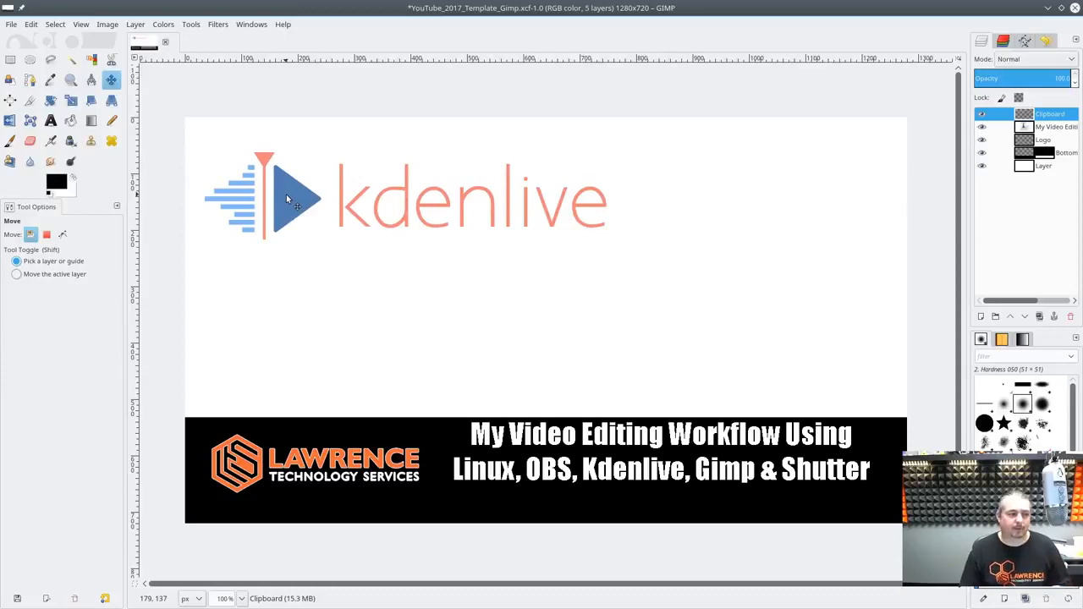
{"action": "mouse_move", "coordinate": [286, 198]}
{"action": "left_mouse_down"}
{"action": "mouse_move", "coordinate": [269, 203]}
{"action": "mouse_move", "coordinate": [275, 184]}
{"action": "left_mouse_up"}
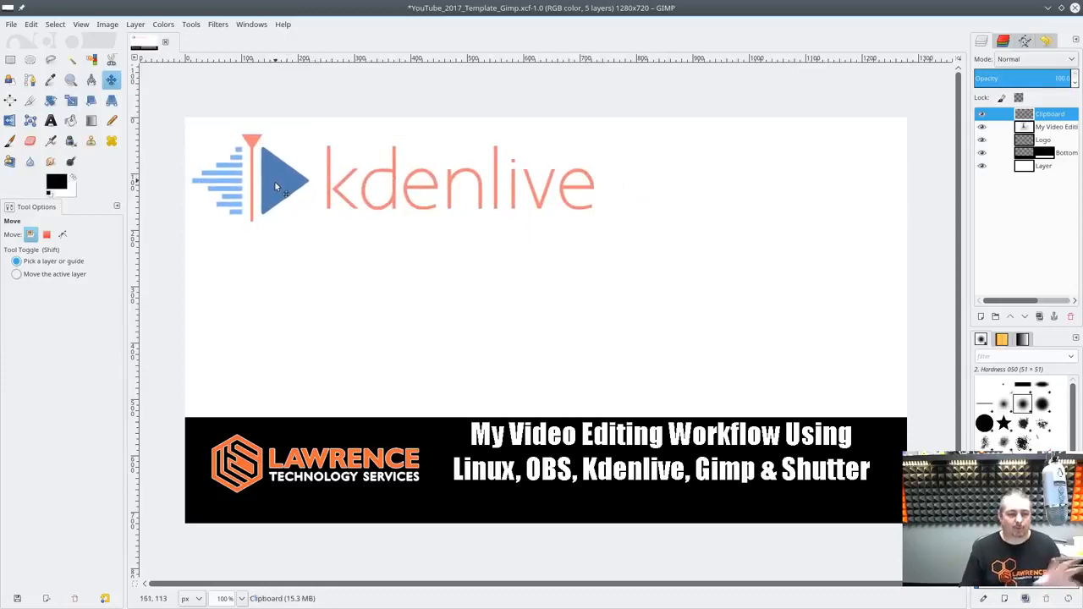
{"action": "left_click", "coordinate": [72, 101]}
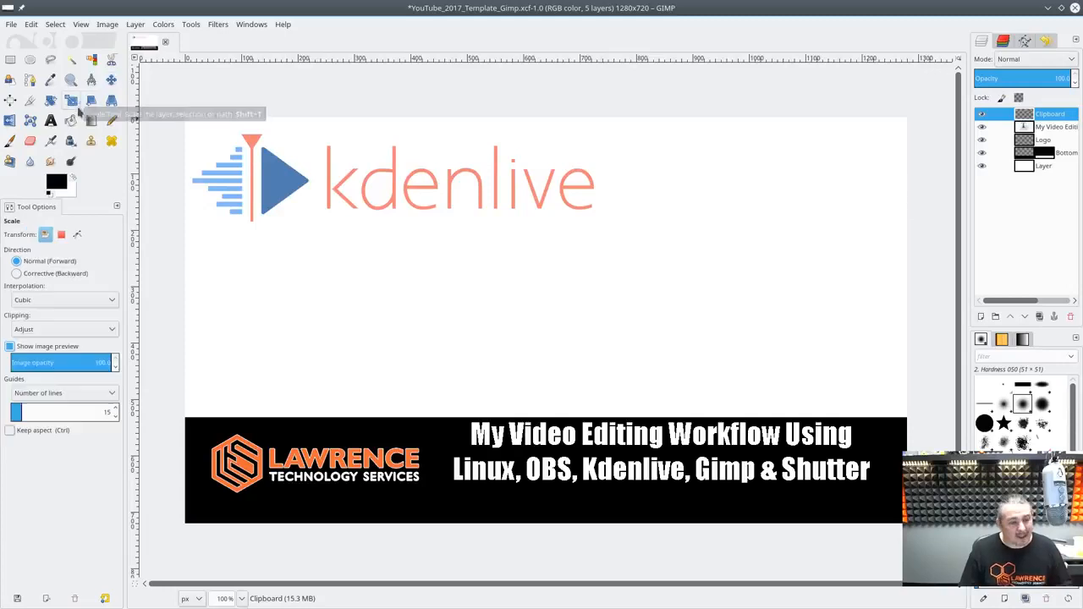
{"action": "left_click", "coordinate": [297, 185]}
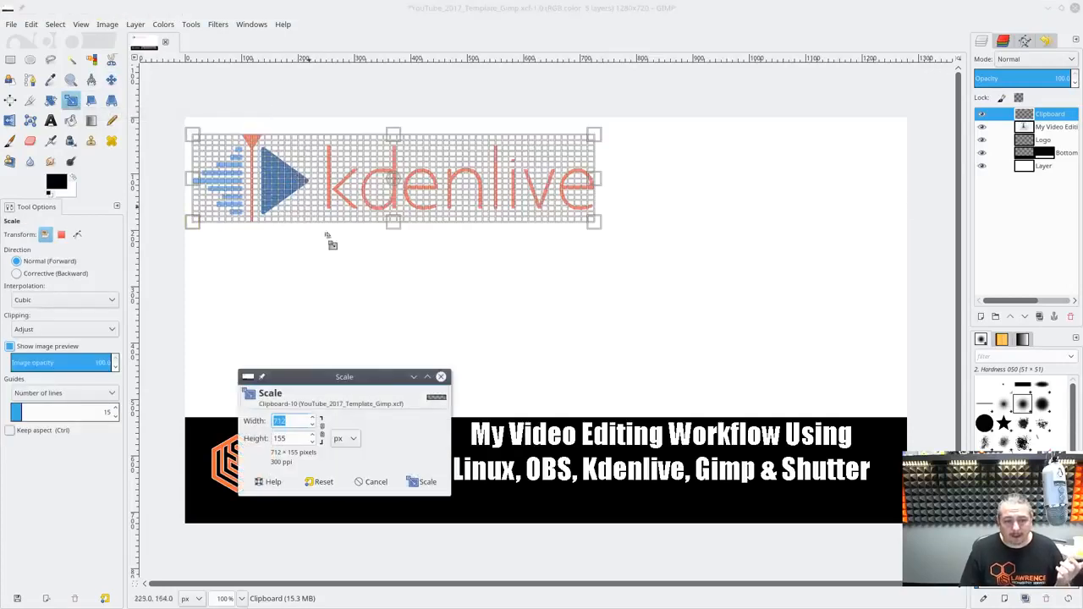
{"action": "left_click", "coordinate": [324, 434]}
{"action": "left_click", "coordinate": [324, 434]}
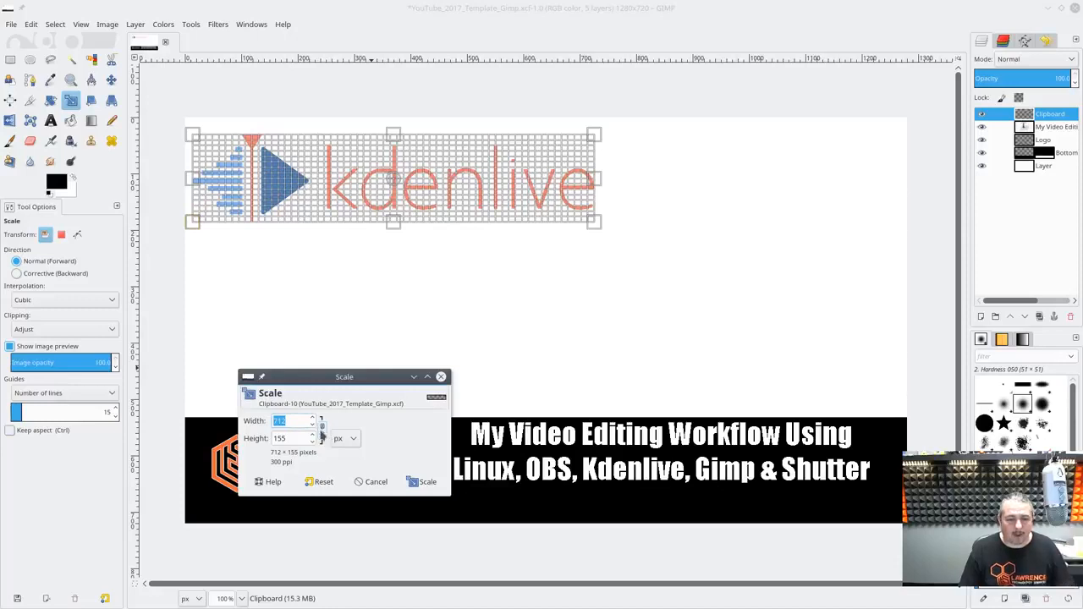
{"action": "key", "text": "Escape"}
{"action": "left_click", "coordinate": [403, 198]}
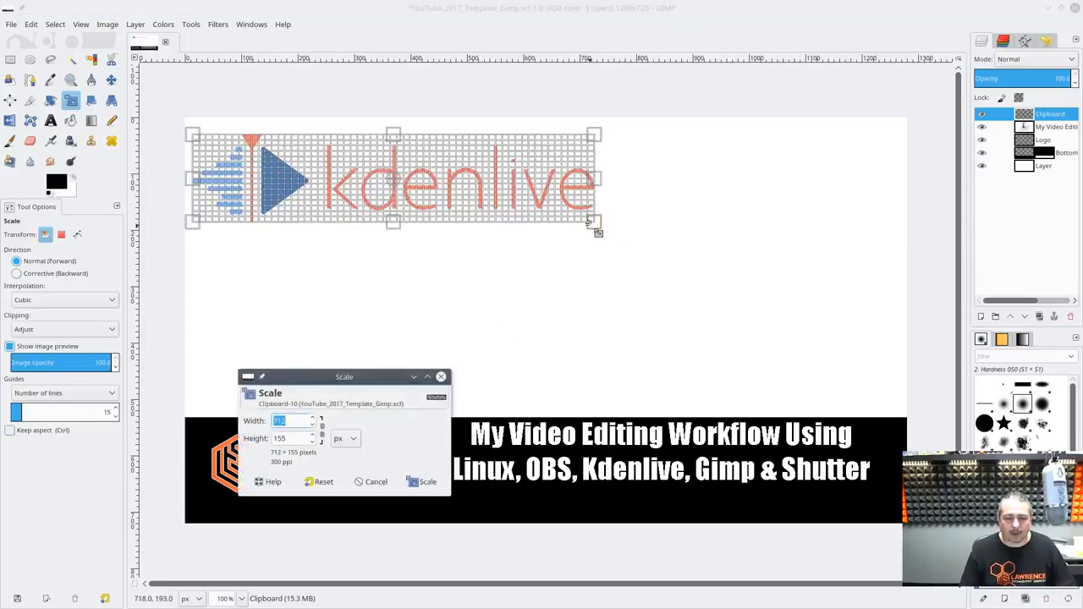
{"action": "left_click_drag", "start_coordinate": [575, 238], "coordinate": [297, 285]}
{"action": "key", "text": "Escape"}
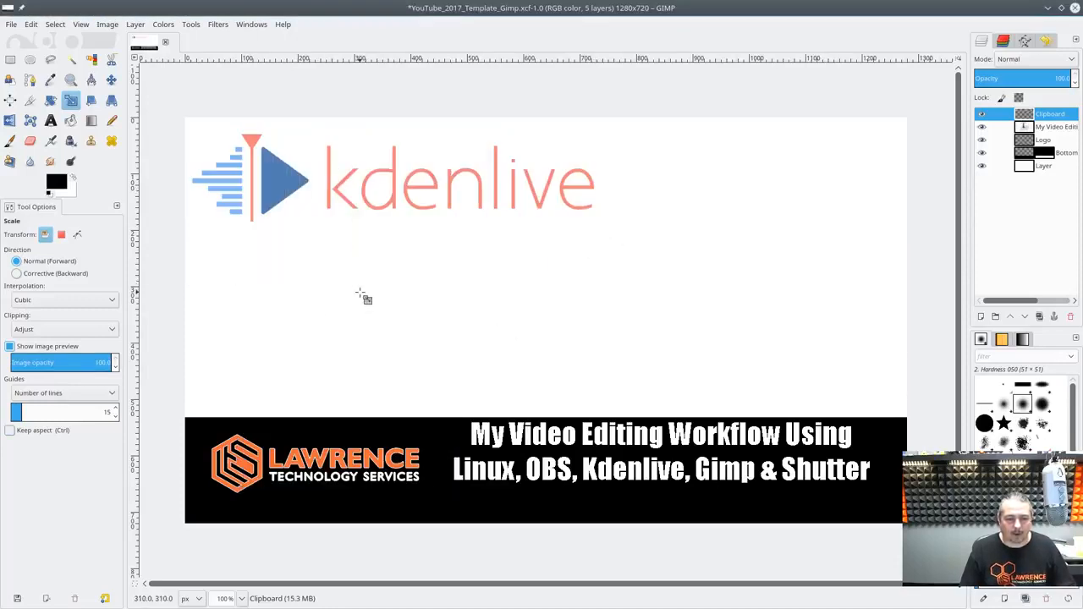
- Scale the kdenlive logo layer to 409 x 89 px with its aspect ratio kept and nudge it slightly away from the canvas's left edge
{"action": "left_click", "coordinate": [355, 181]}
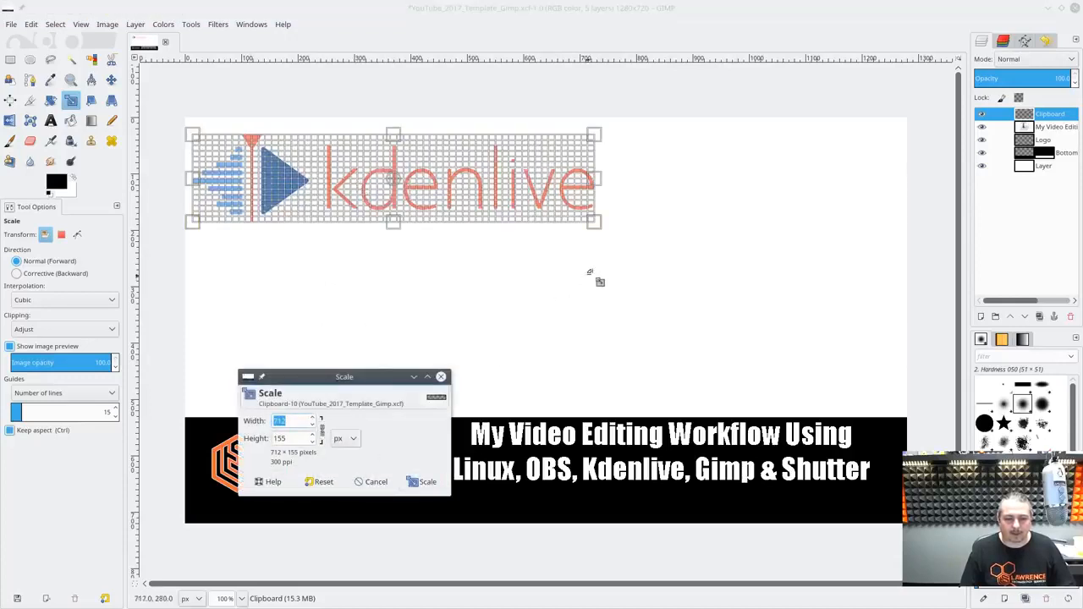
{"action": "left_click_drag", "start_coordinate": [607, 229], "coordinate": [433, 201]}
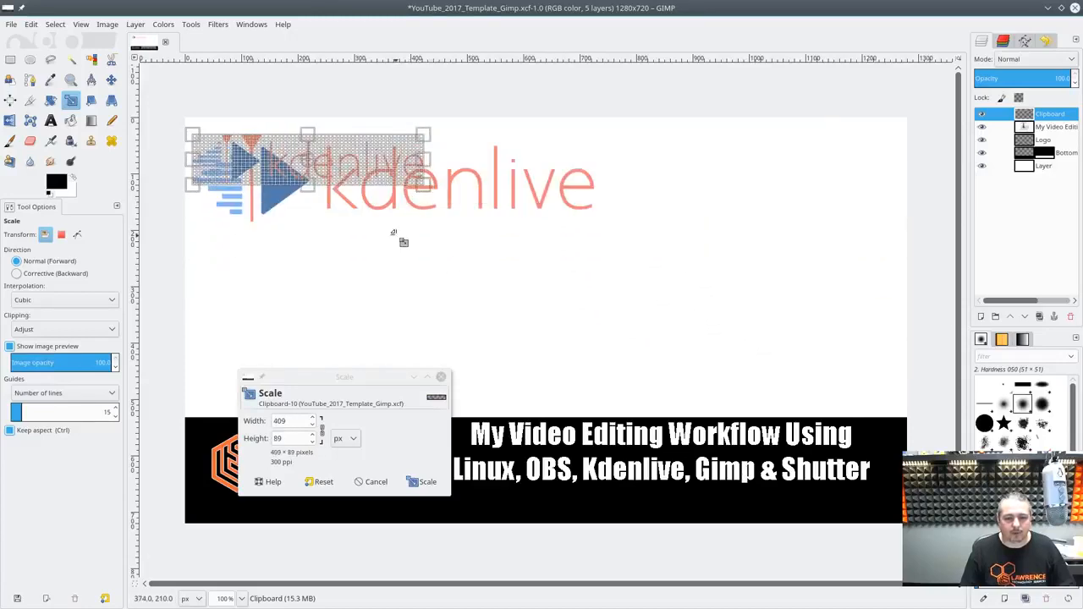
{"action": "left_click", "coordinate": [426, 481]}
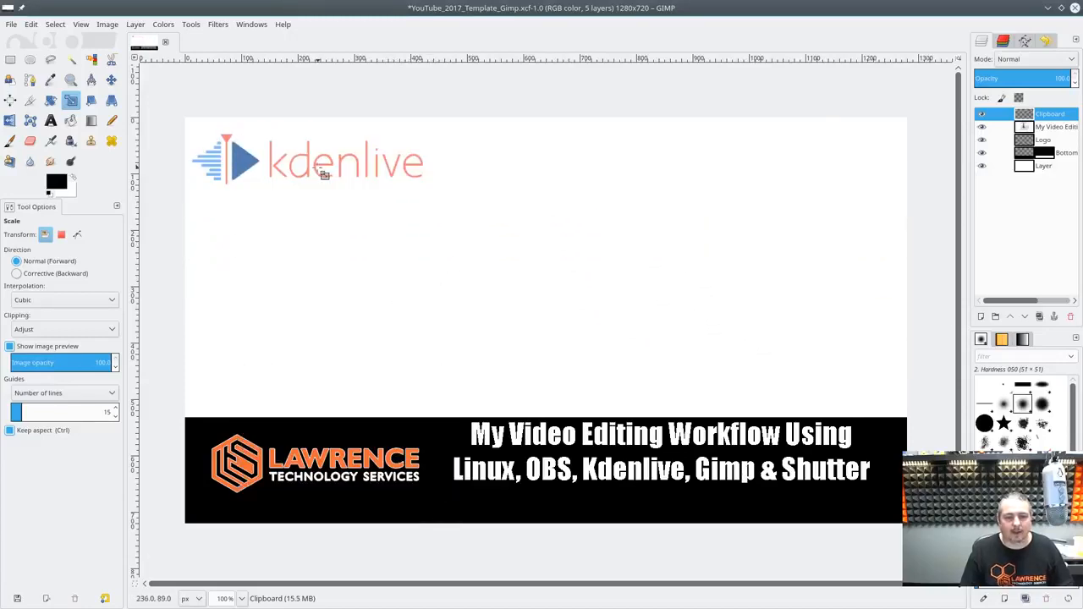
{"action": "left_click", "coordinate": [111, 80]}
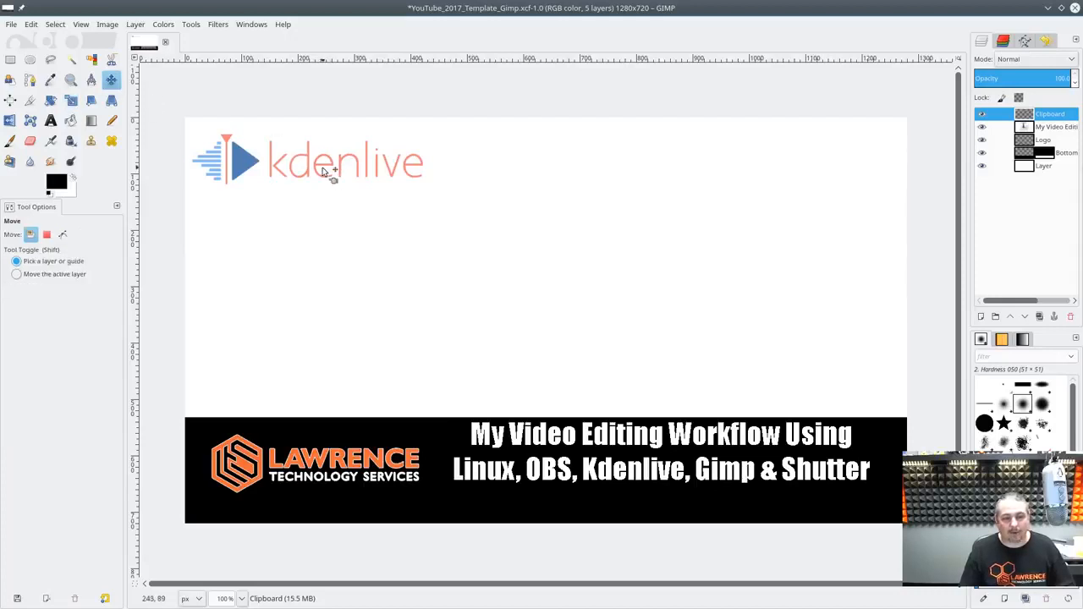
{"action": "left_click_drag", "start_coordinate": [401, 177], "coordinate": [333, 170]}
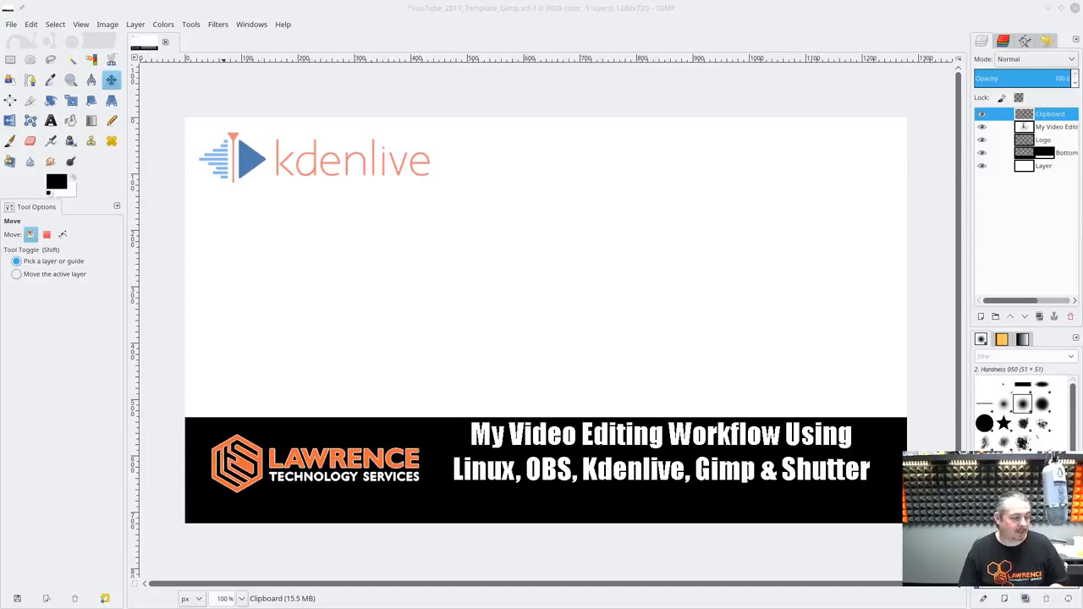
- Switch to Chrome, close the kdenlive image tab and search Google Images for "obs logo"
{"action": "key", "text": "alt+Tab"}
{"action": "middle_click", "coordinate": [415, 125]}
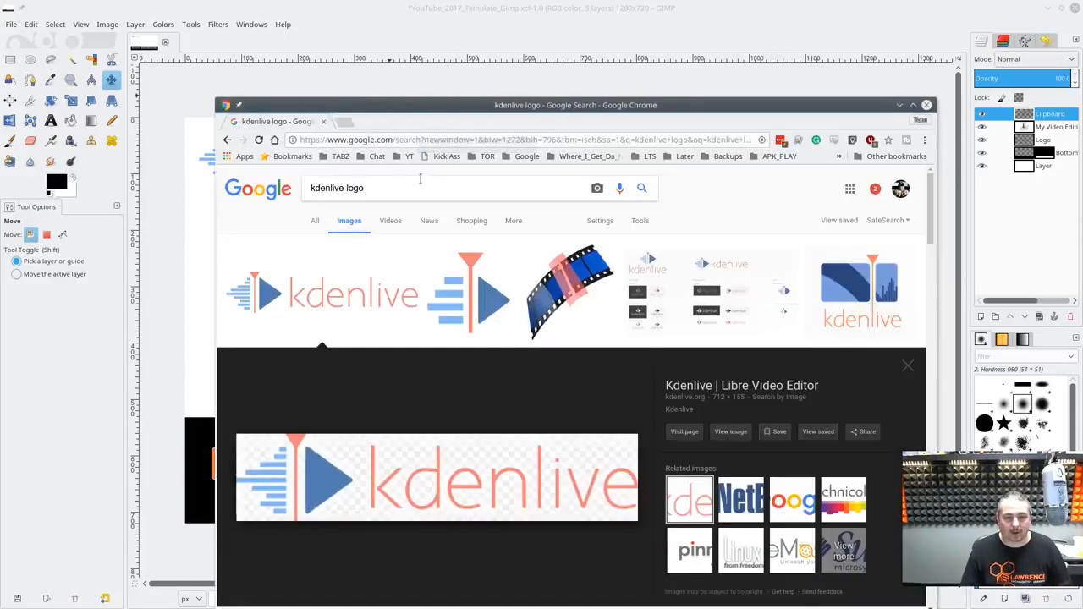
{"action": "triple_click", "coordinate": [418, 190]}
{"action": "type", "text": "obs logo"}
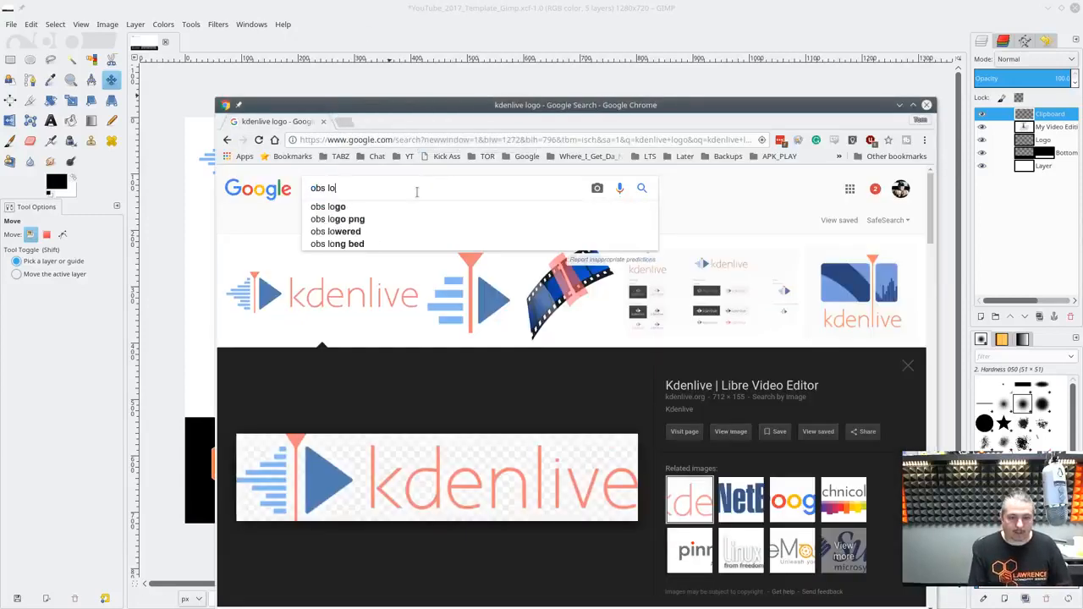
{"action": "key", "text": "Return"}
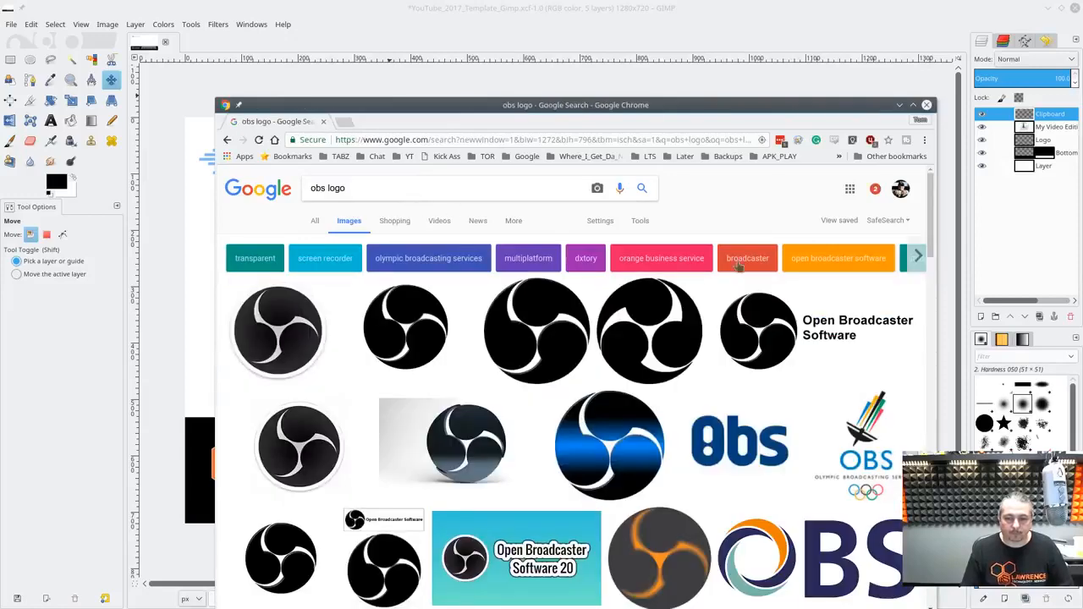
- Open the 500 x 185 Open Broadcaster Software logo result at full size and copy the image
{"action": "left_click", "coordinate": [787, 336]}
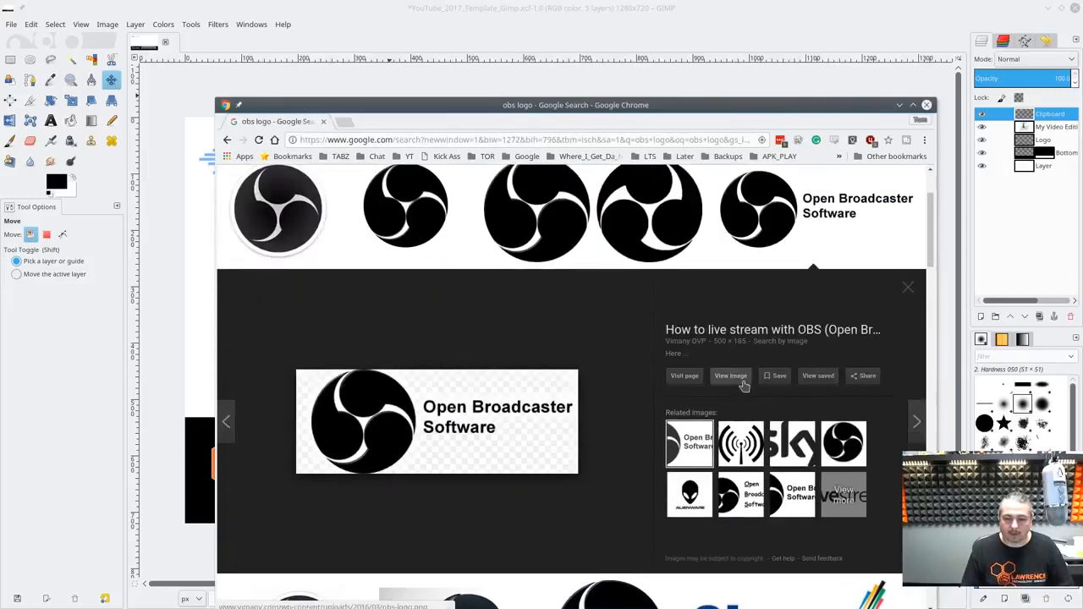
{"action": "left_click", "coordinate": [730, 392]}
{"action": "right_click", "coordinate": [496, 359]}
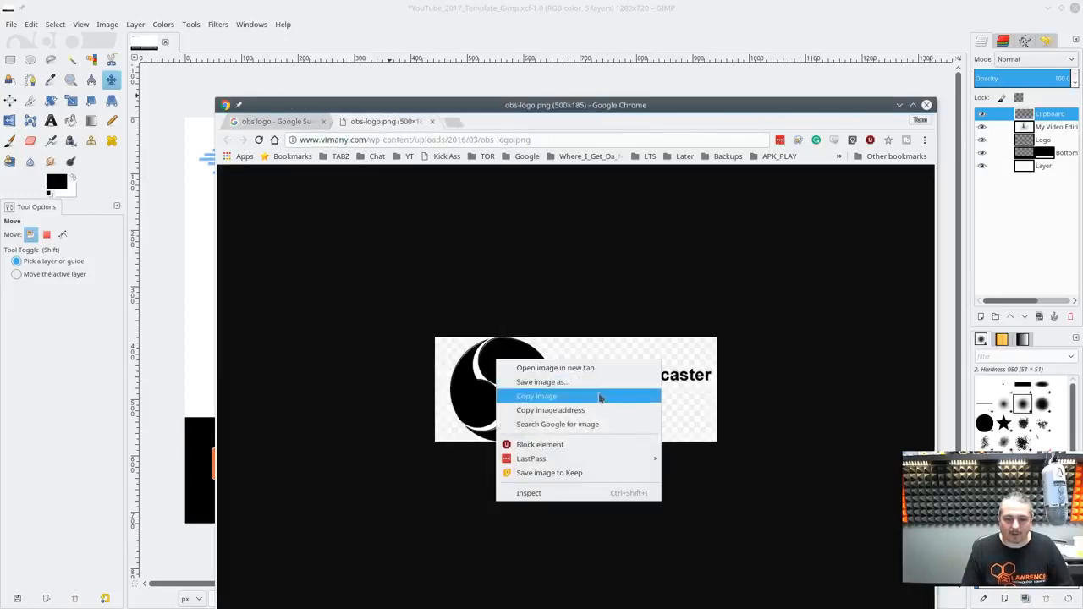
{"action": "left_click", "coordinate": [592, 394]}
- Return to GIMP, paste the Open Broadcaster Software logo as a new layer and move it below the kdenlive logo
{"action": "left_click", "coordinate": [362, 7]}
{"action": "left_click", "coordinate": [31, 24]}
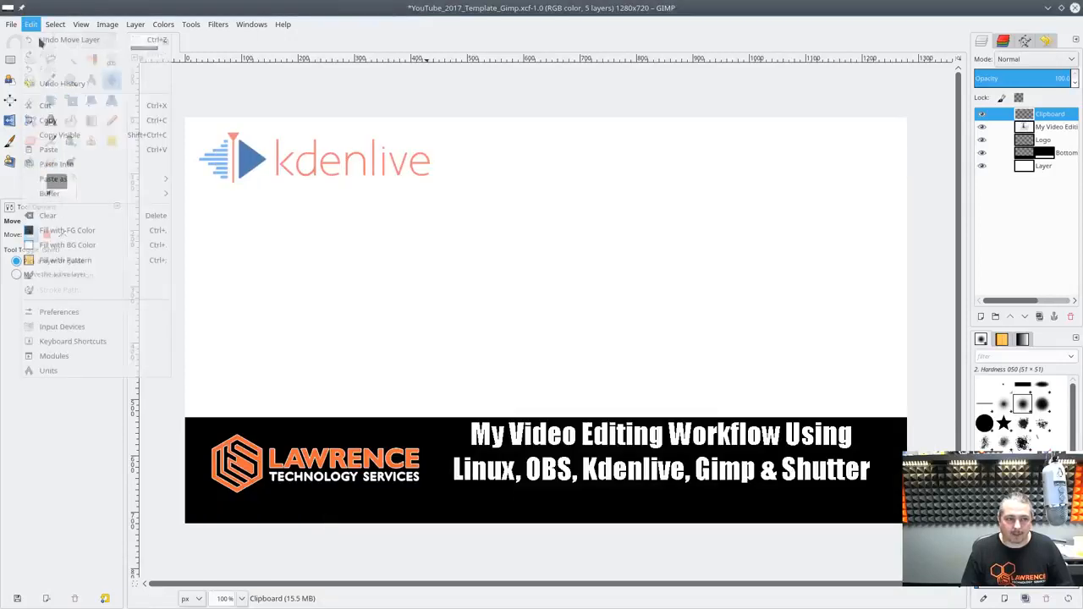
{"action": "mouse_move", "coordinate": [89, 178]}
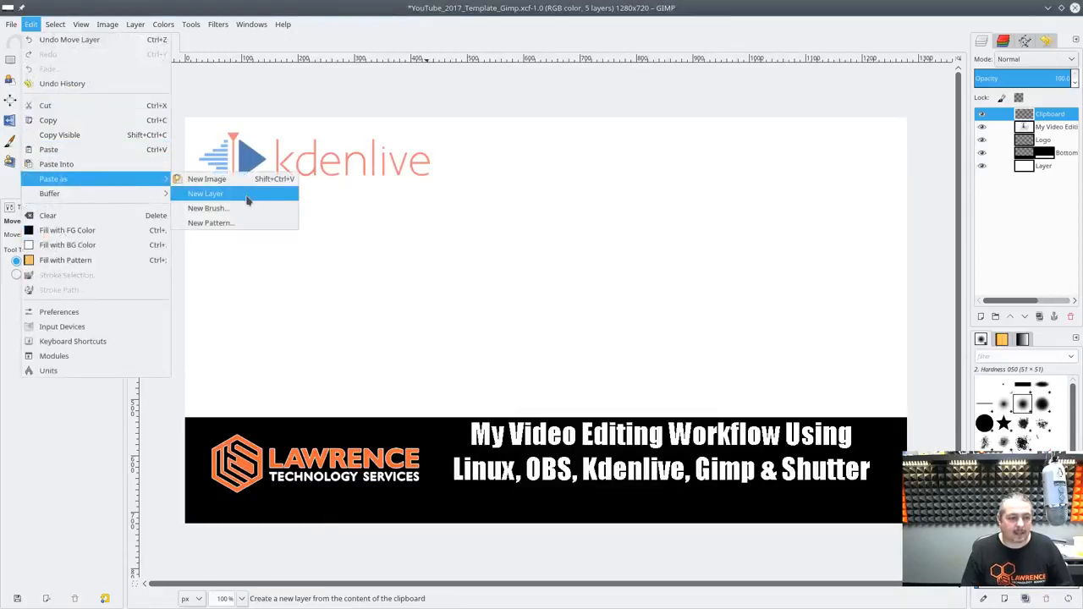
{"action": "left_click", "coordinate": [211, 194]}
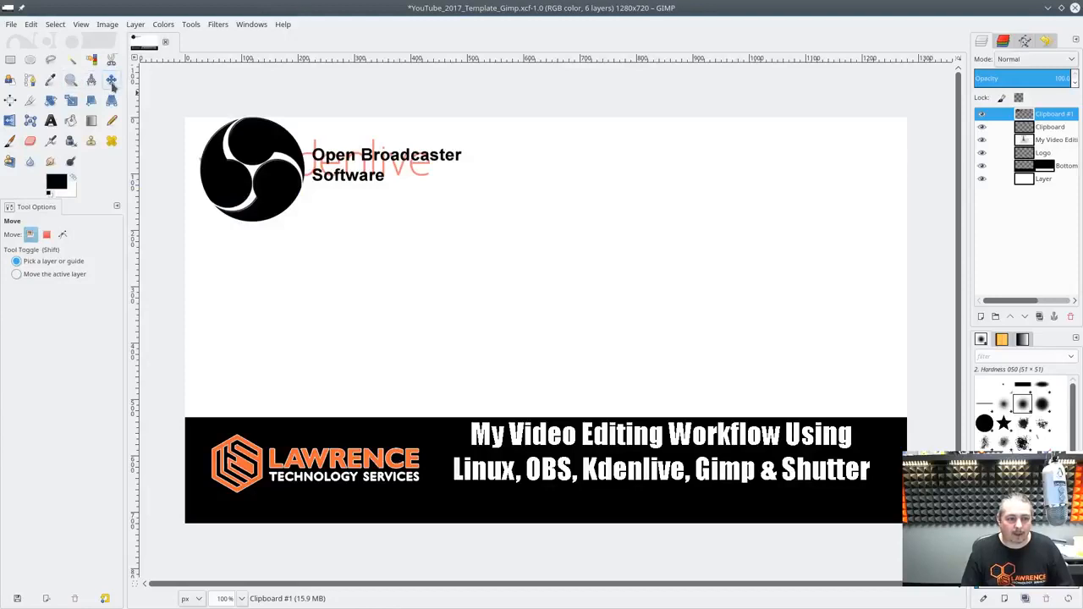
{"action": "left_click_drag", "start_coordinate": [276, 161], "coordinate": [265, 245]}
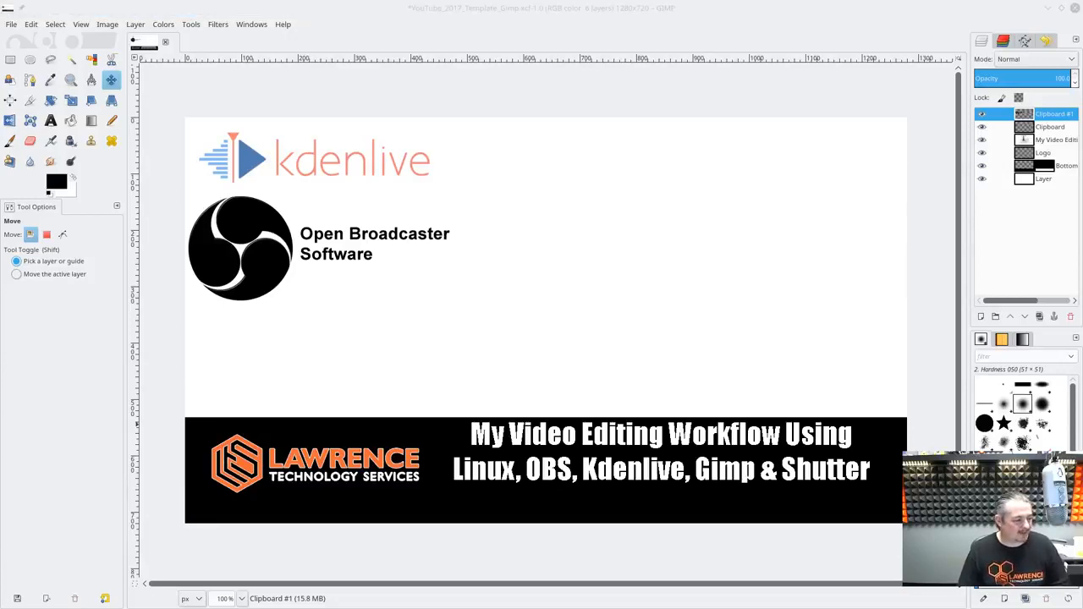
- Switch to Chrome, close the OBS image tab and search Google Images for "Shutter logo", refined to "Shutter logo linux"
{"action": "key", "text": "alt+Tab"}
{"action": "middle_click", "coordinate": [389, 126]}
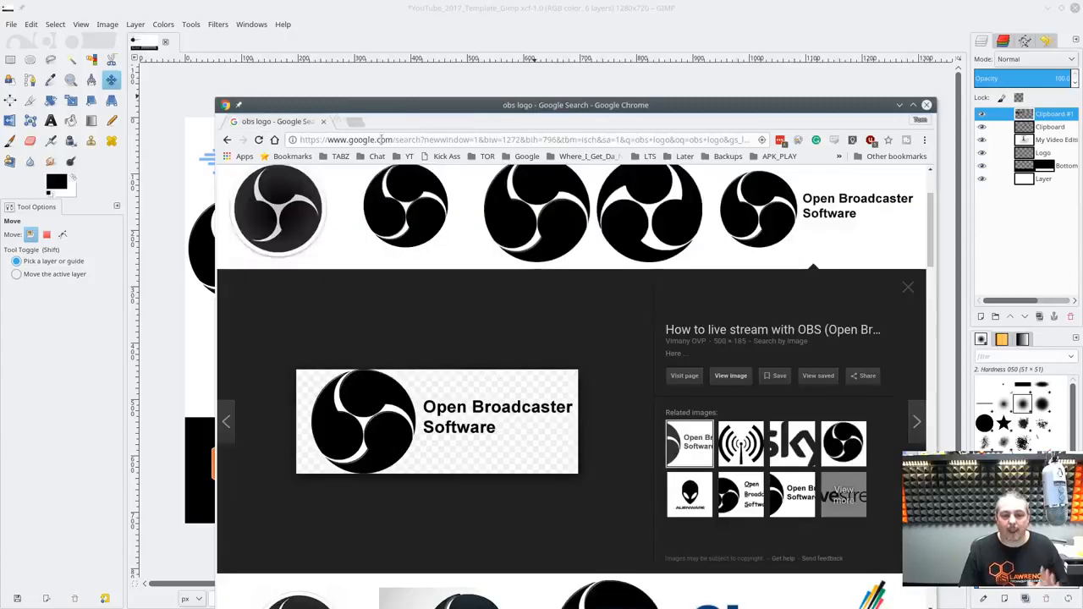
{"action": "scroll", "coordinate": [412, 224], "scroll_direction": "up", "scroll_amount": 3}
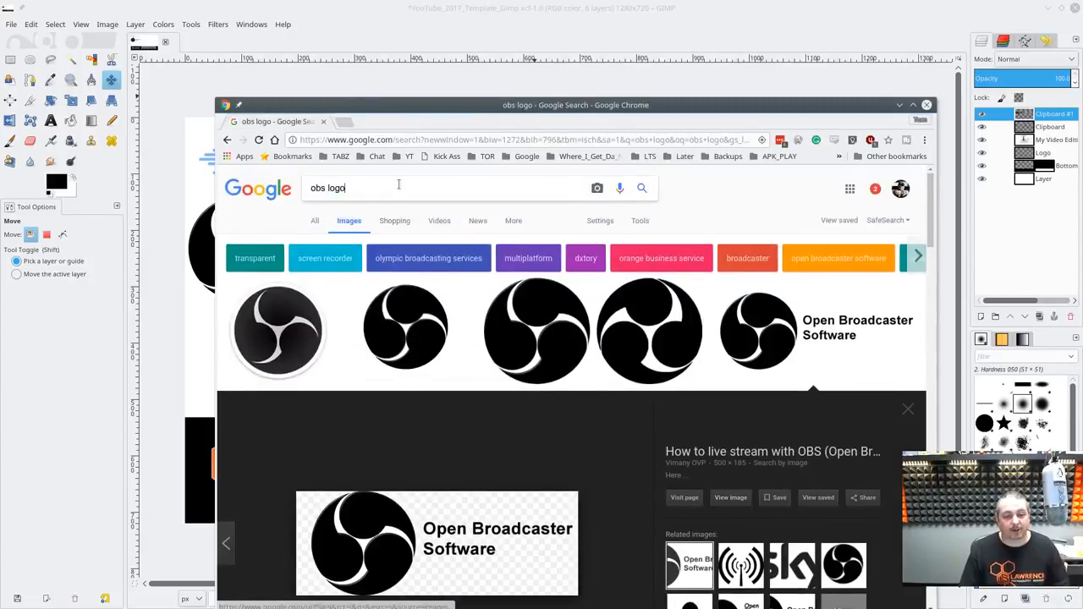
{"action": "triple_click", "coordinate": [399, 185]}
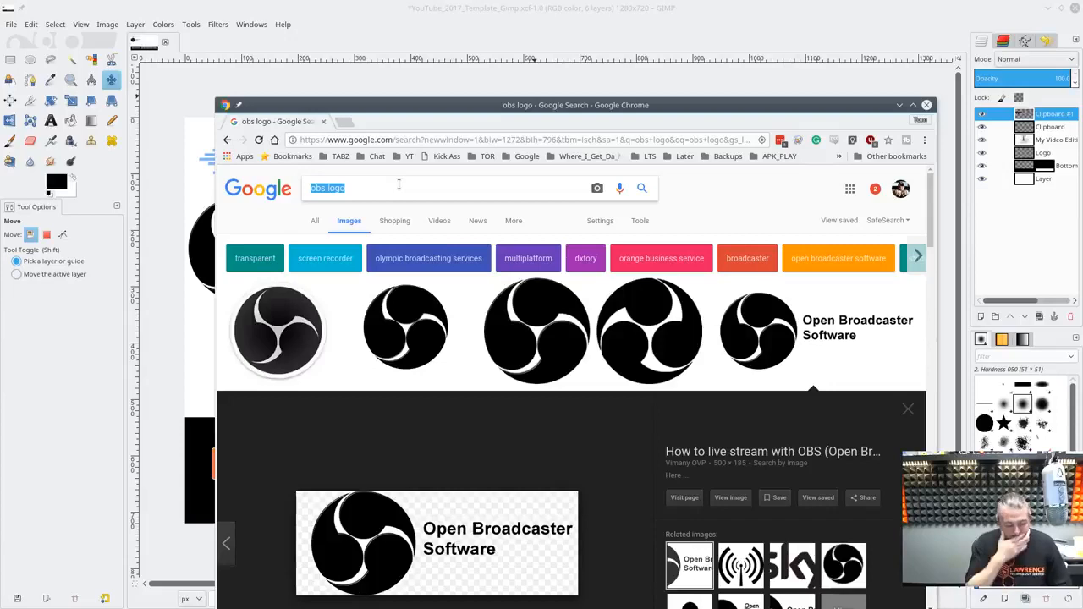
{"action": "type", "text": "Shut"}
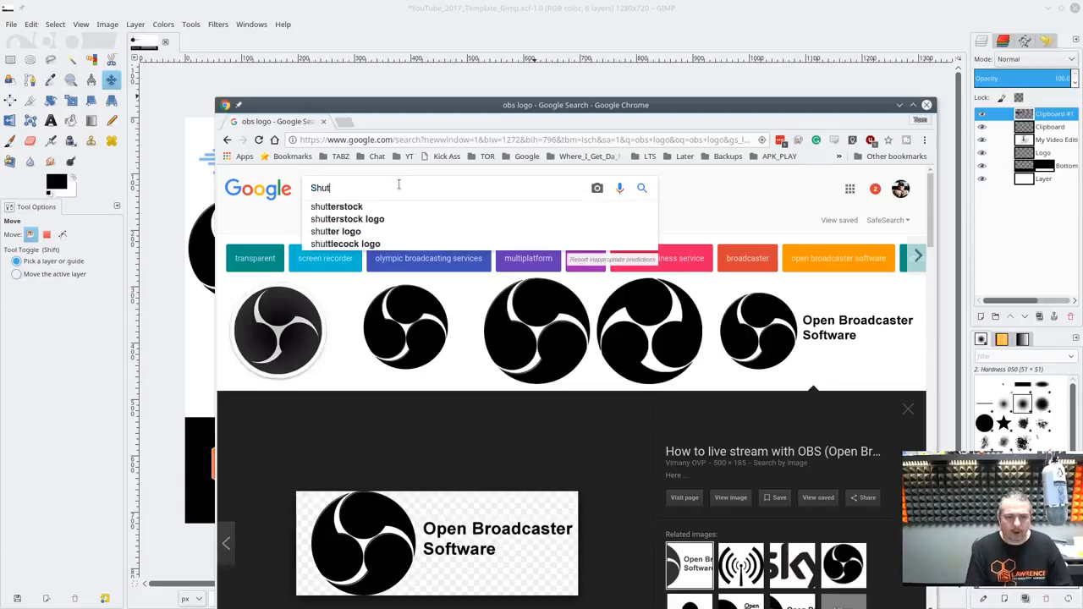
{"action": "type", "text": "ter logo"}
{"action": "key", "text": "Return"}
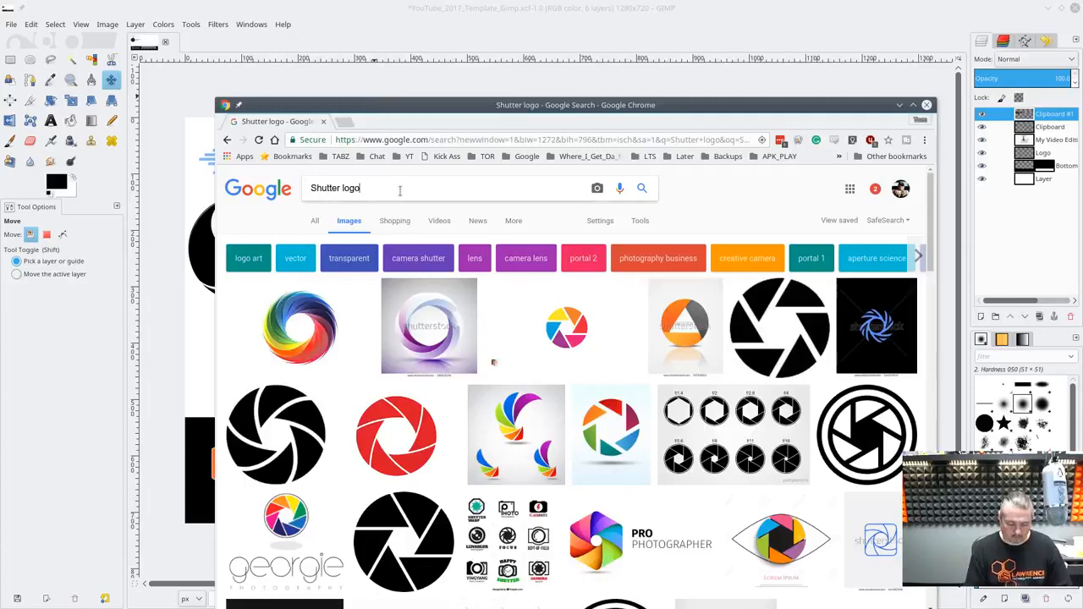
{"action": "type", "text": "linux"}
{"action": "key", "text": "Return"}
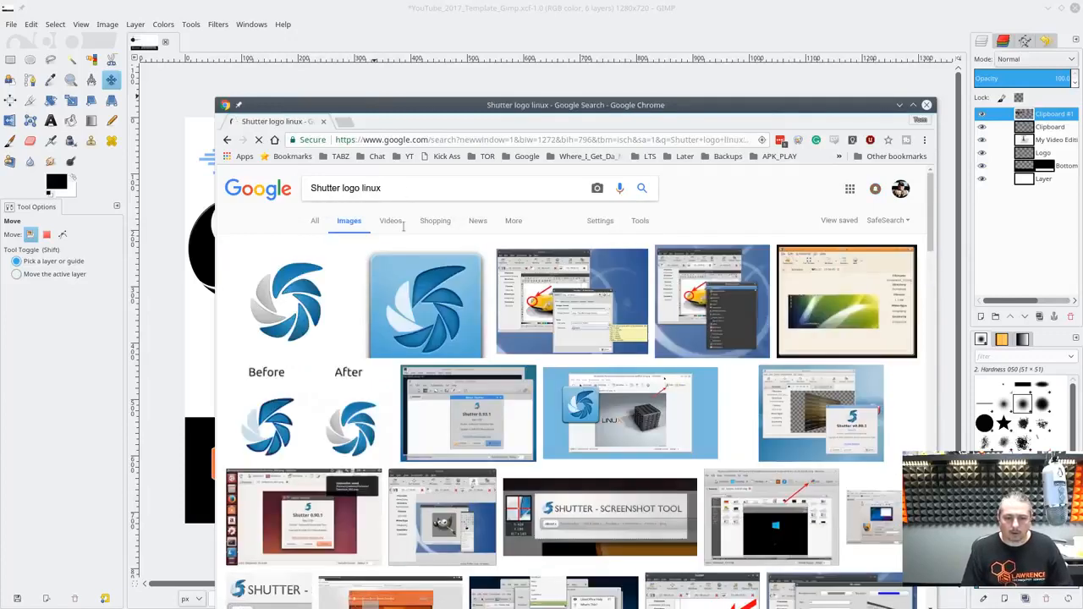
- Open the 236 x 231 blue and grey Shutter logo result at full size and copy the image
{"action": "left_click", "coordinate": [302, 320]}
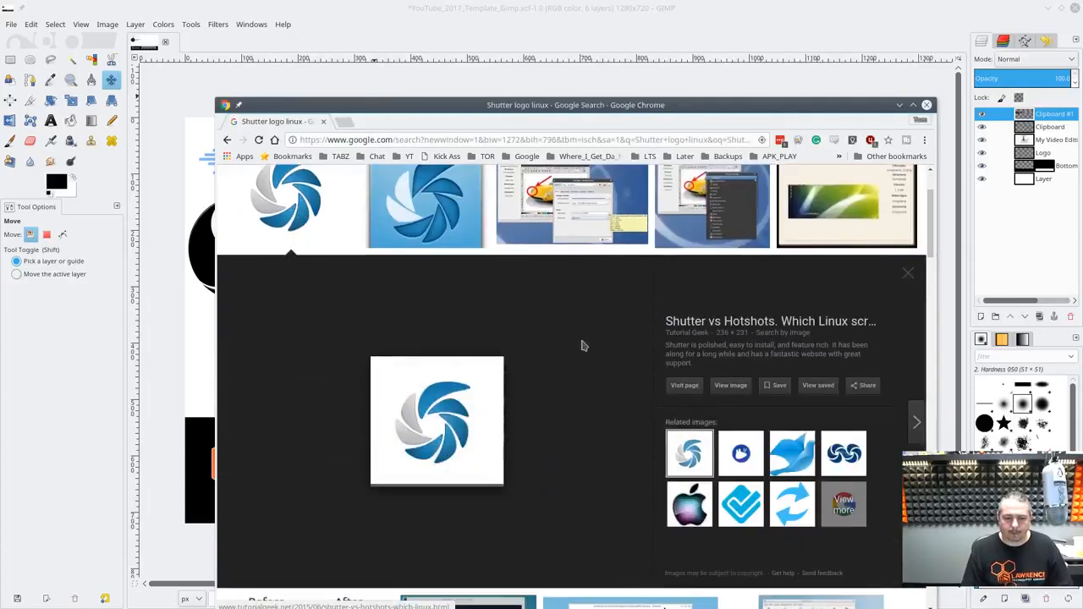
{"action": "scroll", "coordinate": [580, 343], "scroll_direction": "up", "scroll_amount": 3}
{"action": "scroll", "coordinate": [580, 343], "scroll_direction": "down", "scroll_amount": 4}
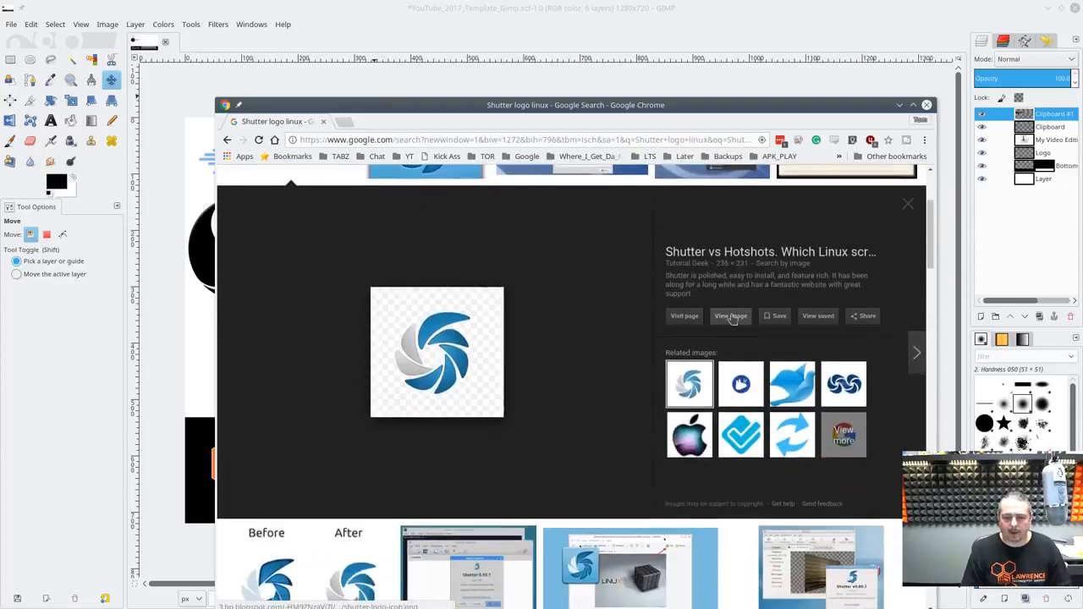
{"action": "left_click", "coordinate": [732, 317]}
{"action": "right_click", "coordinate": [560, 374]}
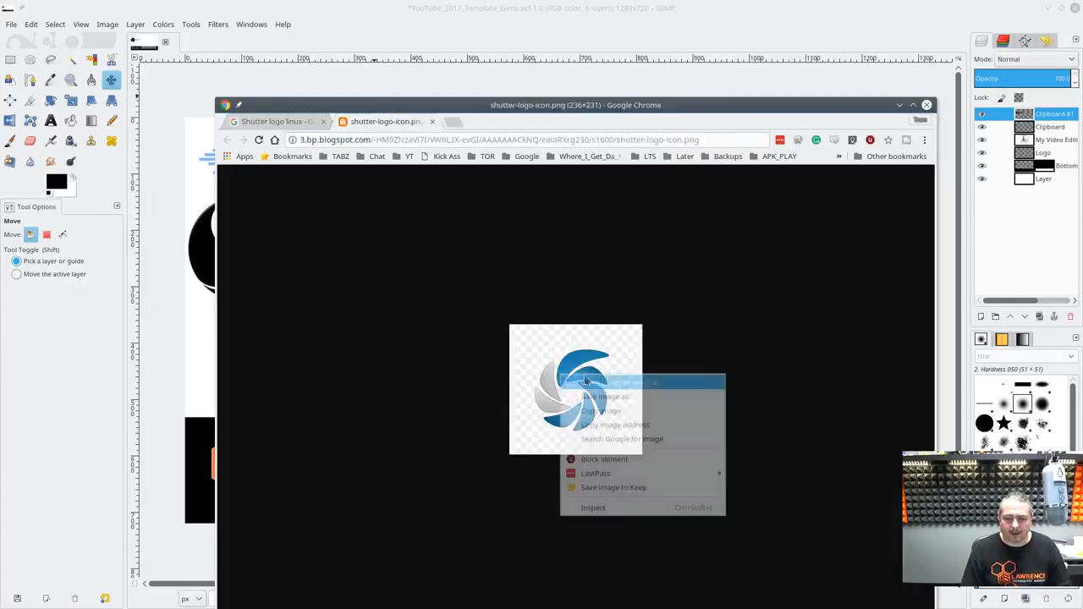
{"action": "left_click", "coordinate": [630, 412]}
- Switch to GIMP, paste the Shutter logo as a new layer and move it below the Open Broadcaster Software logo
{"action": "key", "text": "alt+Tab"}
{"action": "left_click", "coordinate": [30, 23]}
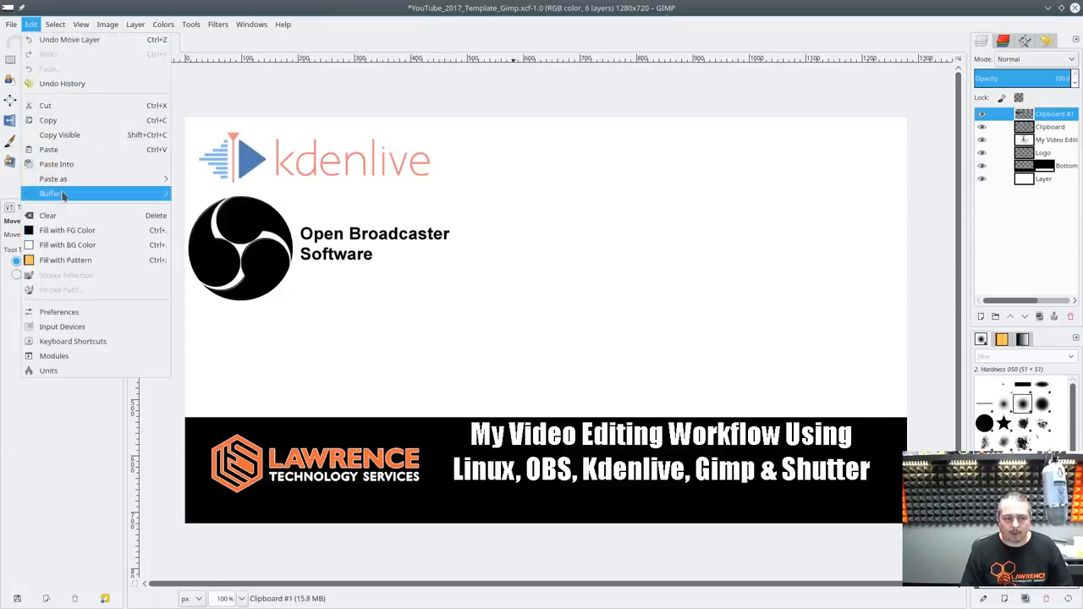
{"action": "mouse_move", "coordinate": [161, 179]}
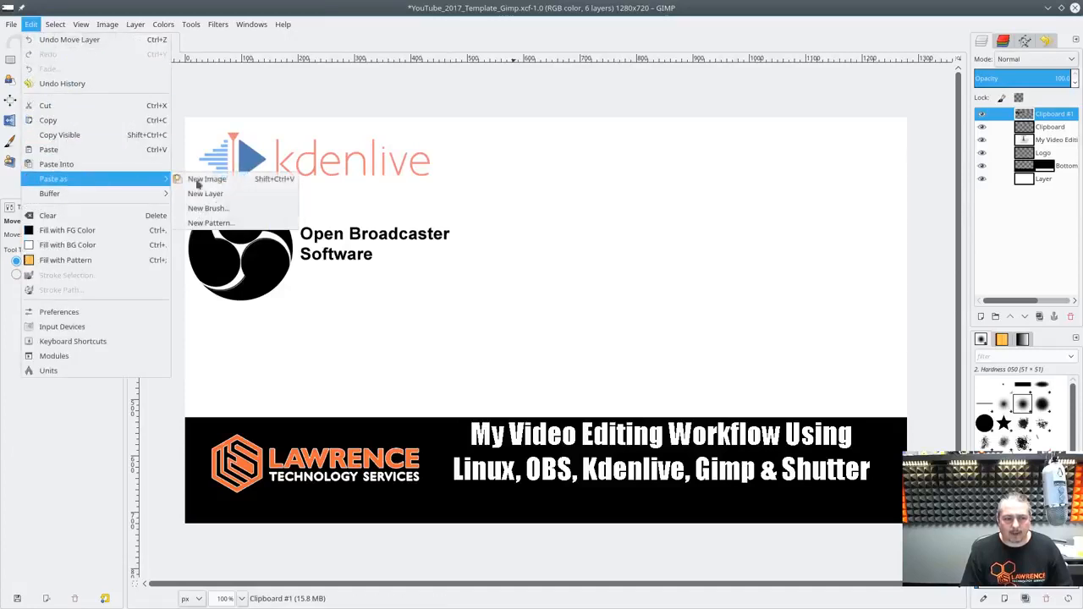
{"action": "left_click", "coordinate": [251, 199]}
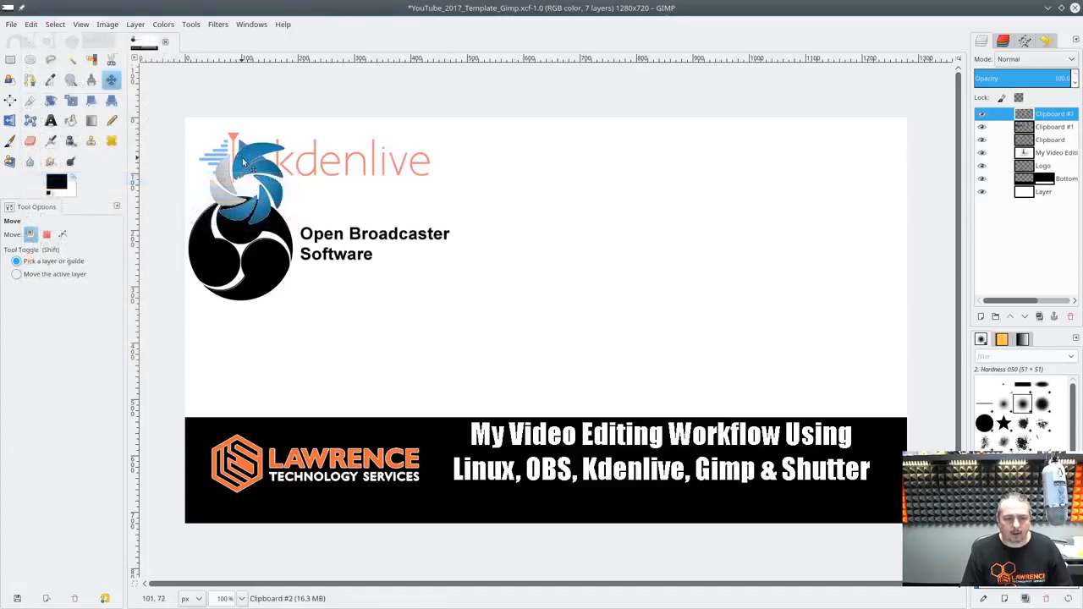
{"action": "left_click_drag", "start_coordinate": [247, 165], "coordinate": [251, 341]}
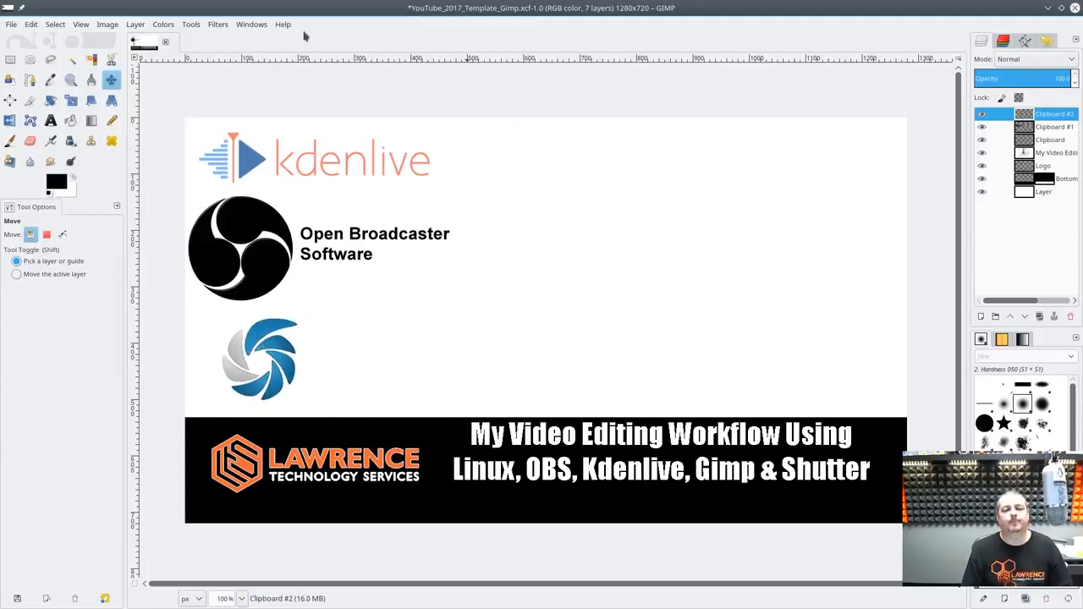
- Save the thumbnail project under its existing file name
{"action": "left_click", "coordinate": [9, 25]}
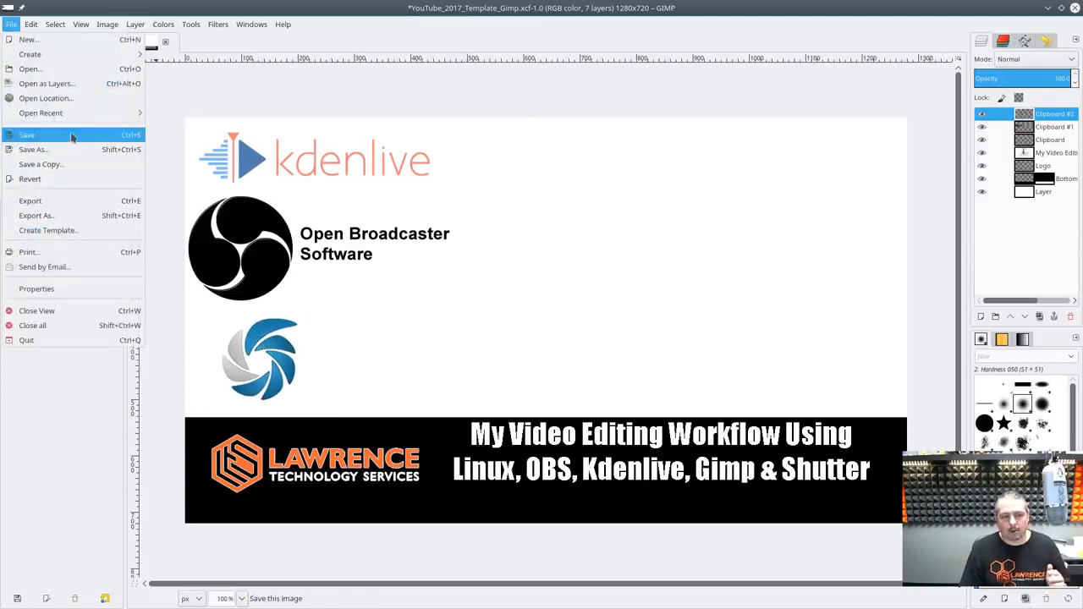
{"action": "left_click", "coordinate": [72, 138]}
{"action": "left_click", "coordinate": [10, 26]}
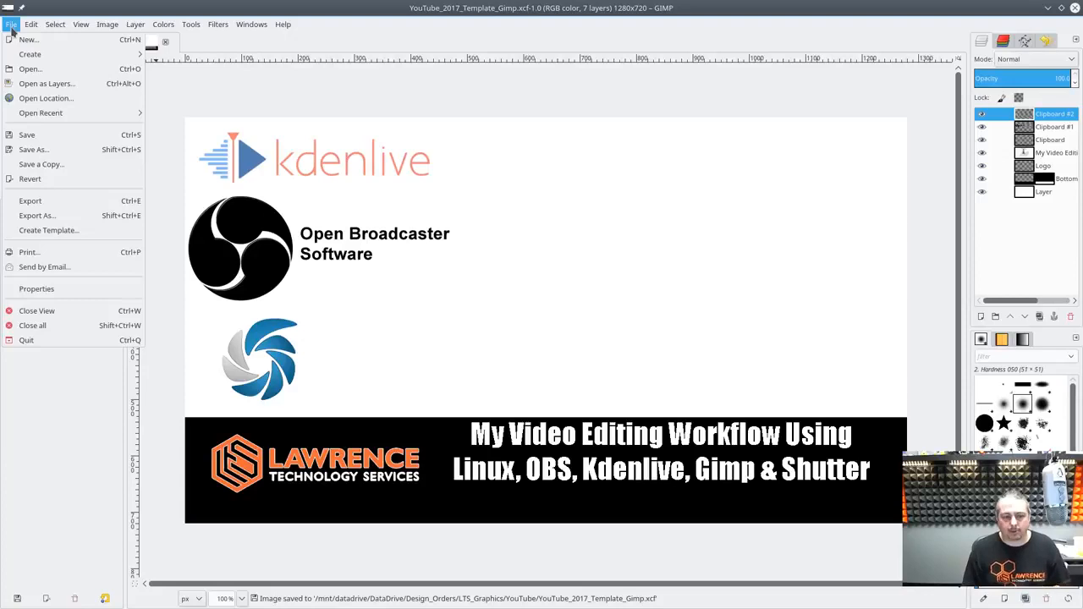
{"action": "left_click", "coordinate": [430, 8]}
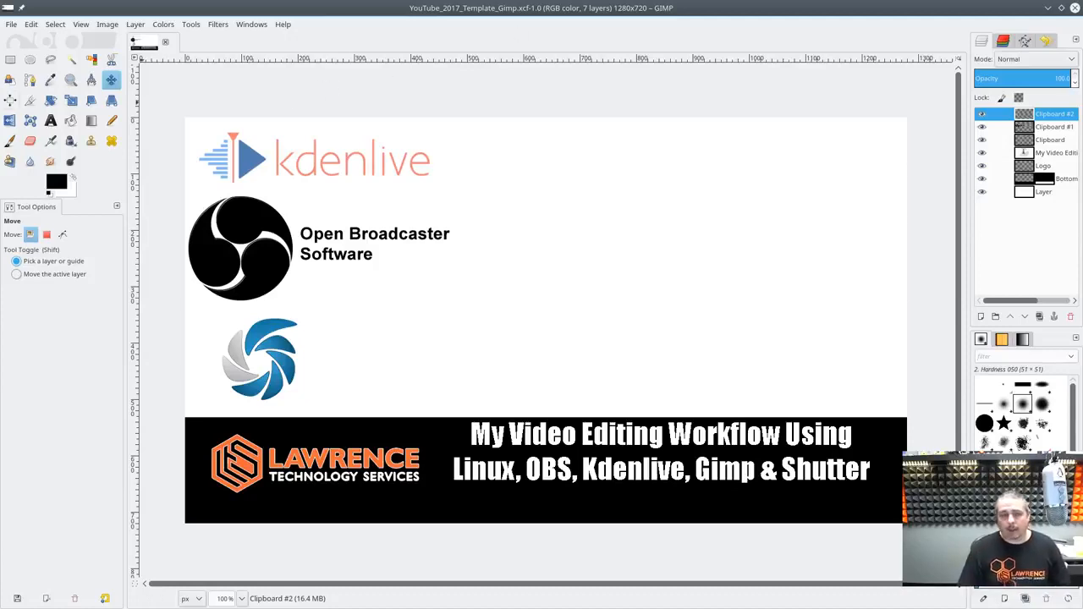
- Export the thumbnail as WorkFlowForEditinInLinux.png into the DataDrive folder
{"action": "left_click", "coordinate": [11, 25]}
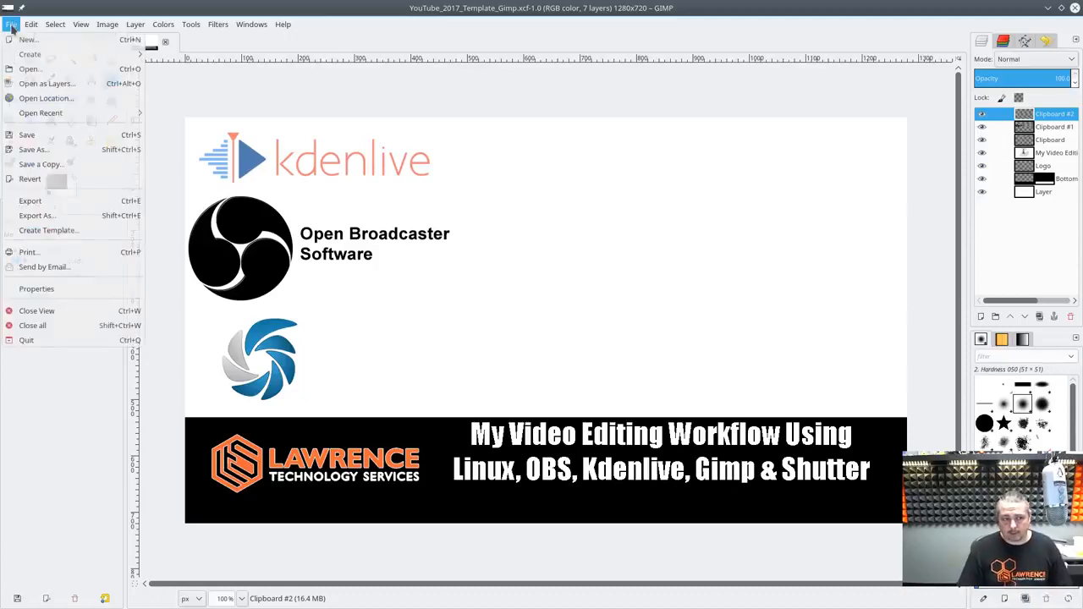
{"action": "left_click", "coordinate": [58, 201]}
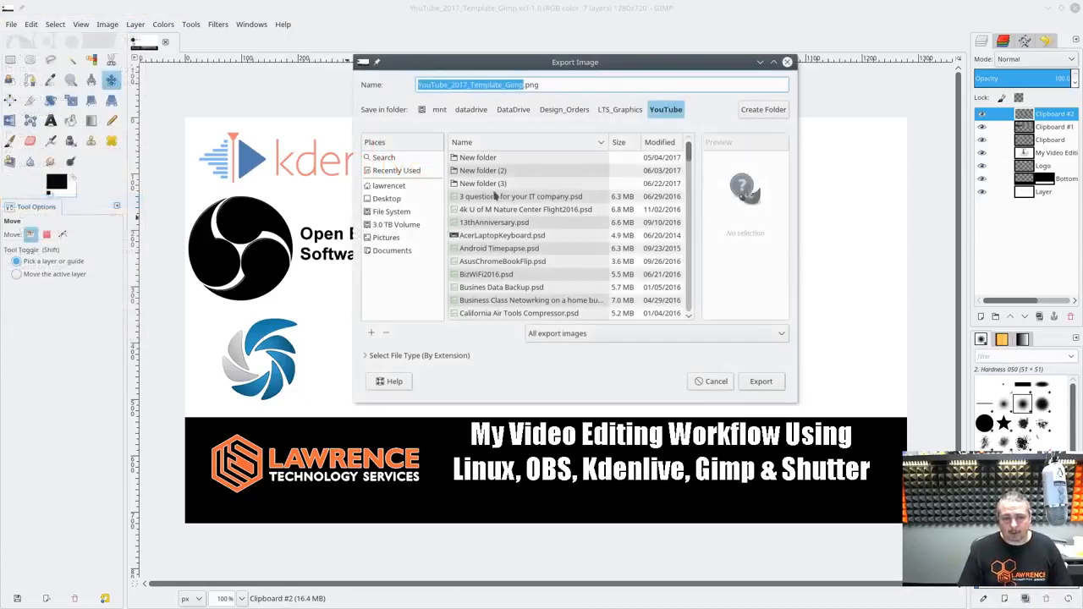
{"action": "left_click", "coordinate": [572, 86]}
{"action": "key", "text": "shift+Home"}
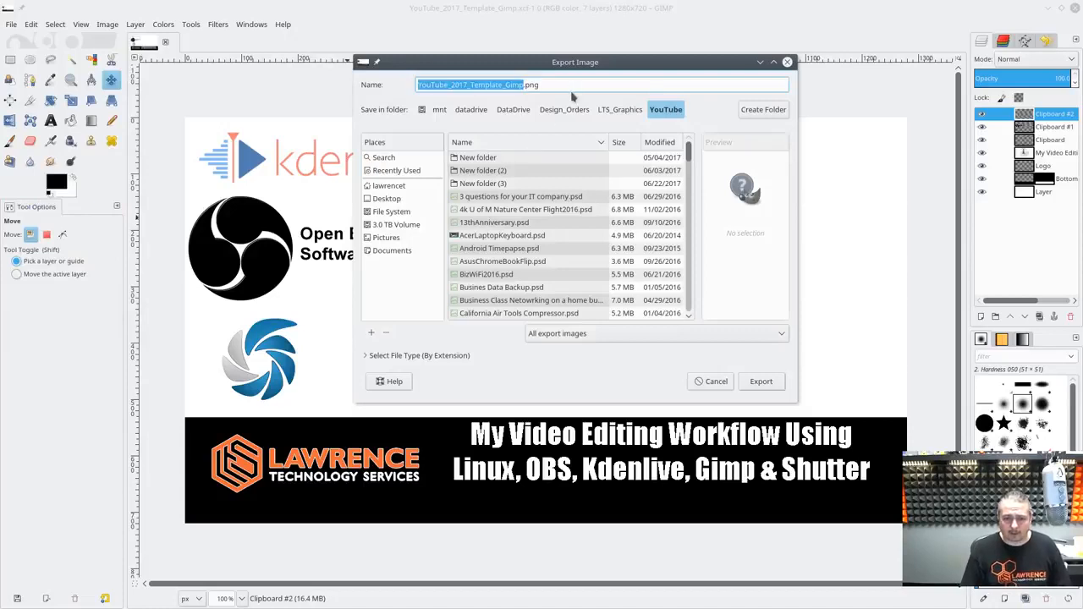
{"action": "type", "text": "WorkFlo"}
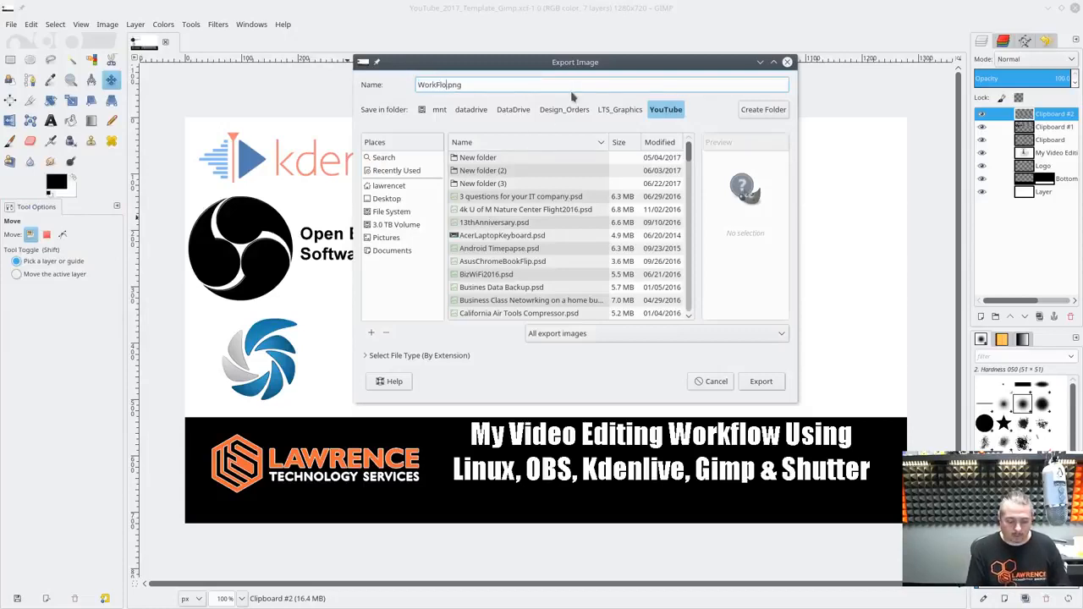
{"action": "type", "text": "wFor"}
{"action": "type", "text": "Editin"}
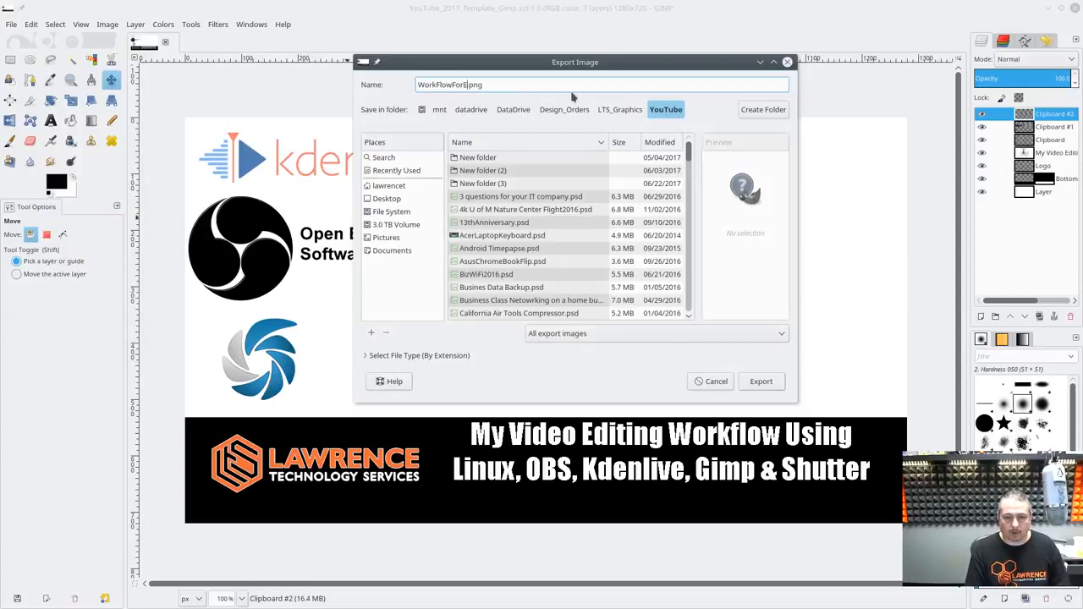
{"action": "type", "text": "InLinux"}
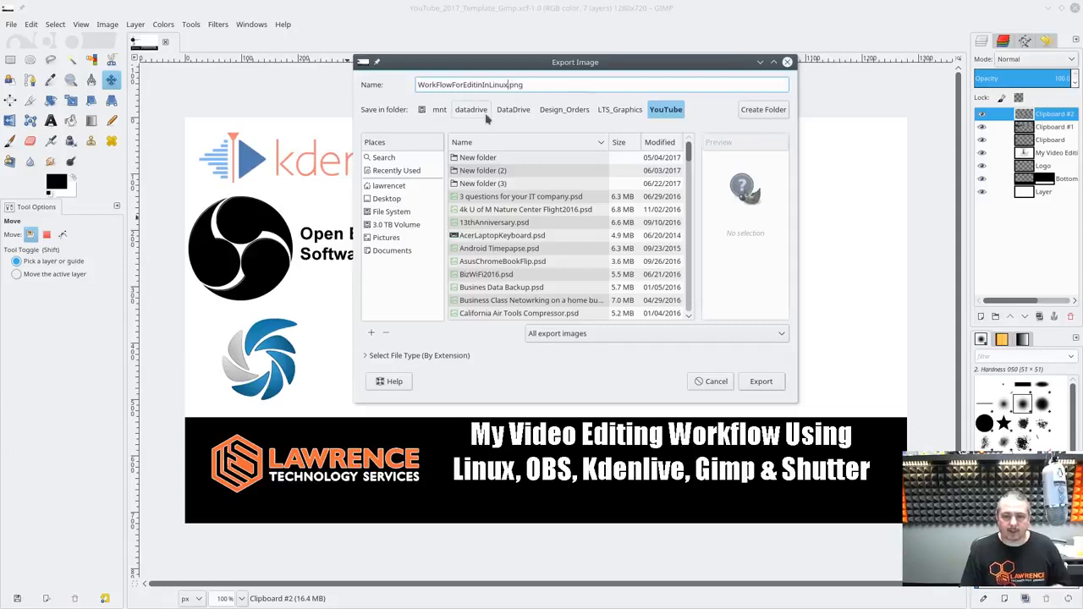
{"action": "left_click", "coordinate": [529, 114]}
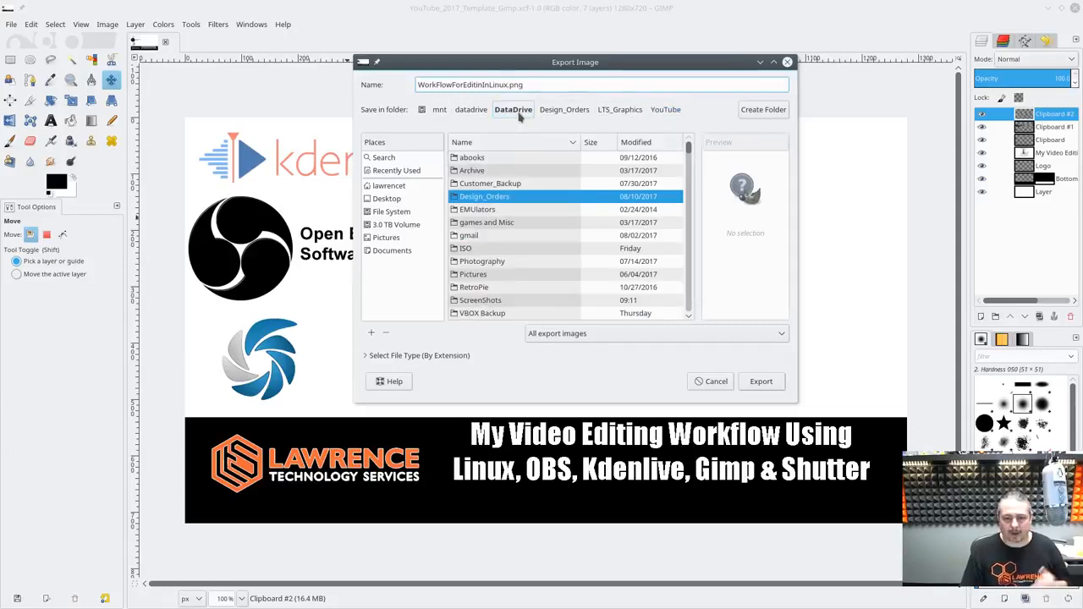
{"action": "left_click", "coordinate": [761, 381]}
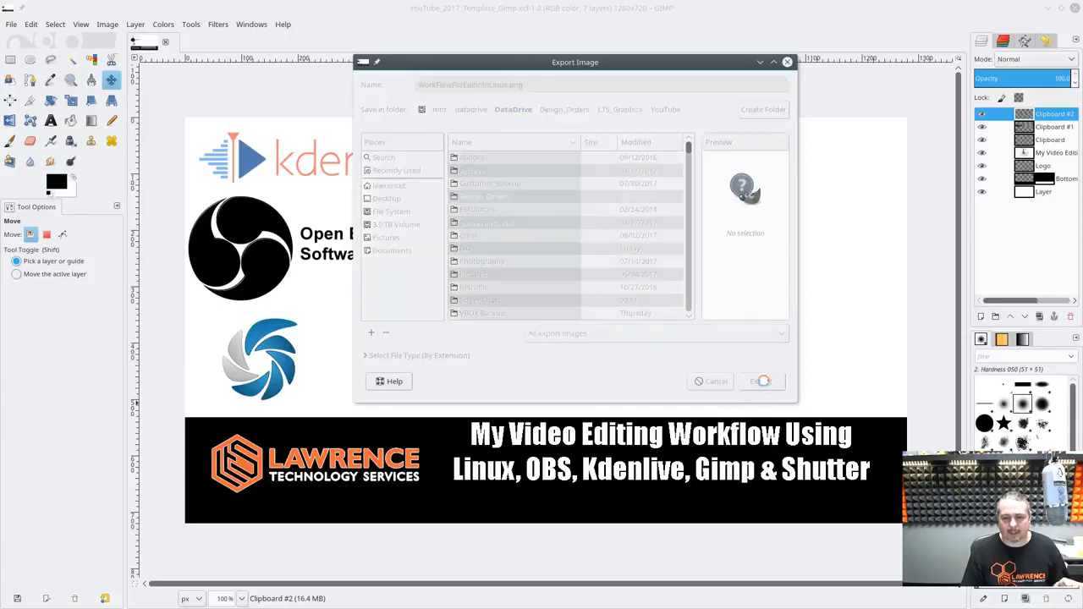
{"action": "left_click", "coordinate": [619, 323]}
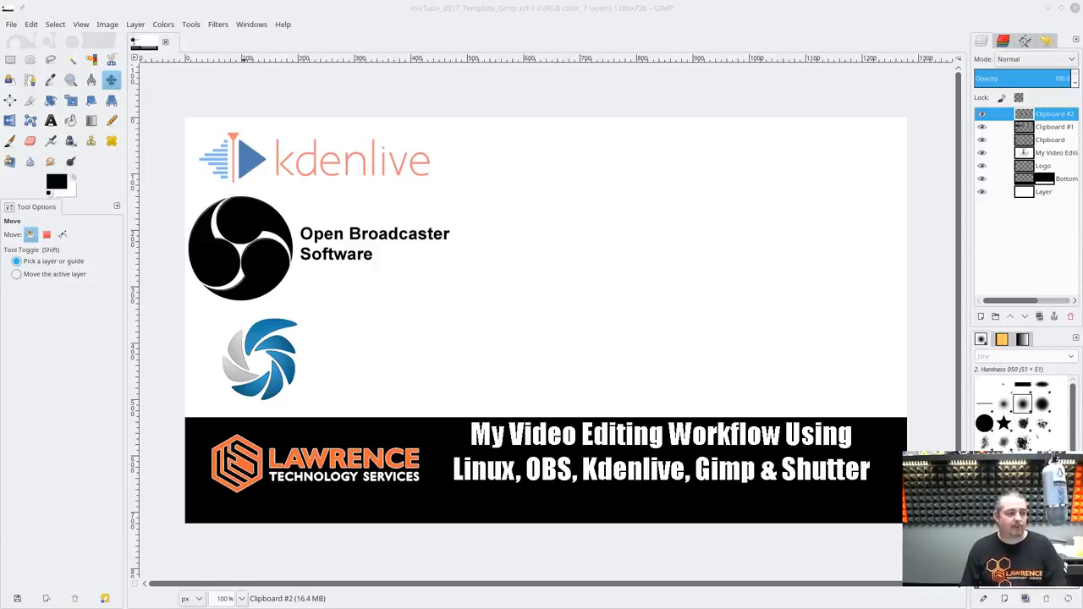
- Restore the GIMP window to a smaller size, move it aside and close the Chrome window showing the Shutter logo
{"action": "left_click", "coordinate": [371, 5]}
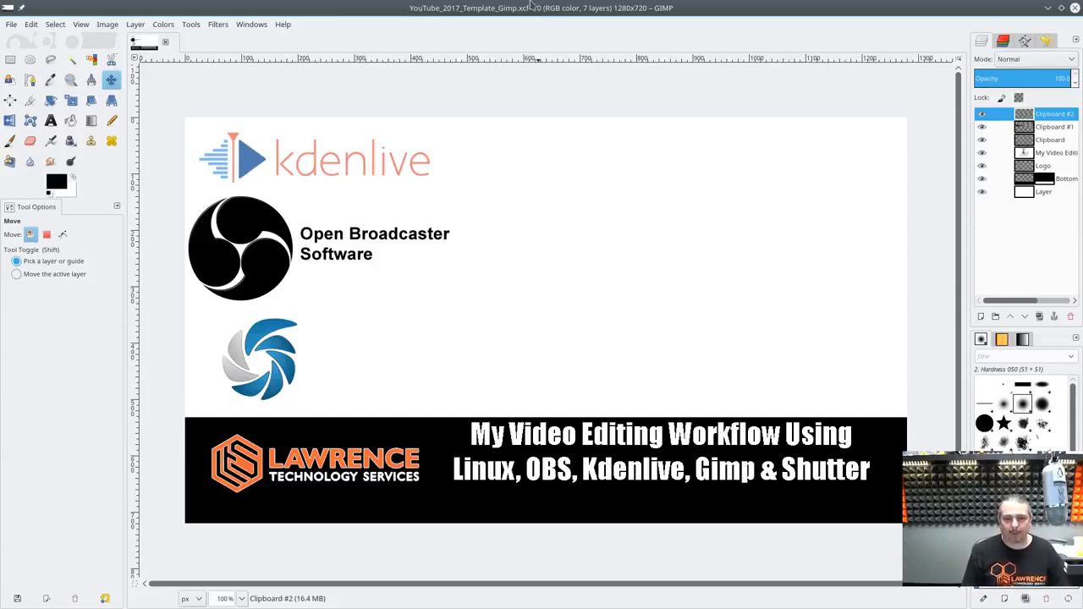
{"action": "double_click", "coordinate": [531, 8]}
{"action": "left_click_drag", "start_coordinate": [590, 8], "coordinate": [518, 159]}
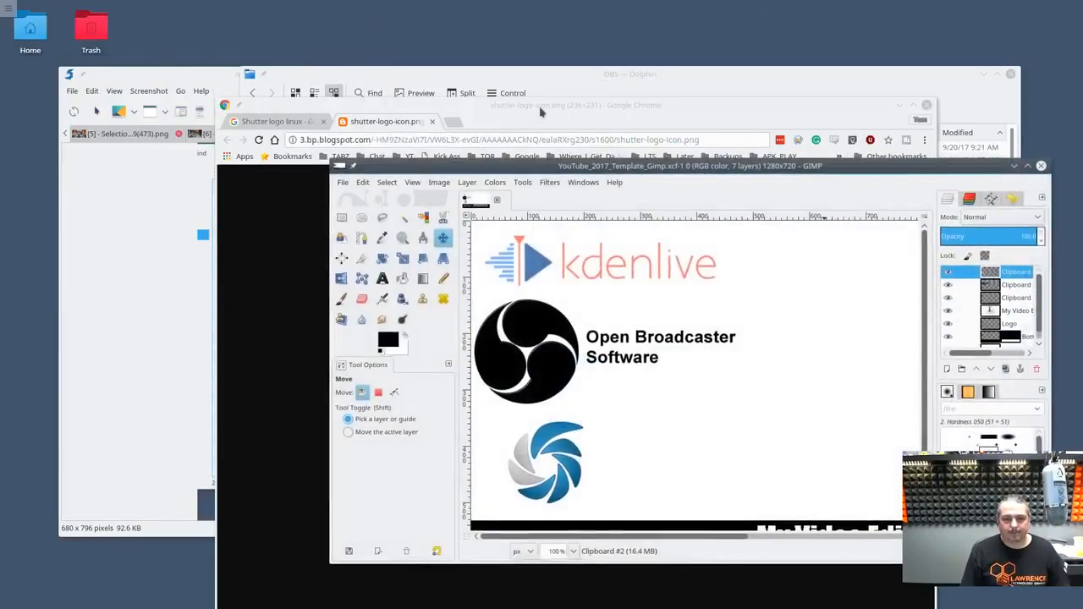
{"action": "left_click_drag", "start_coordinate": [542, 108], "coordinate": [495, 83]}
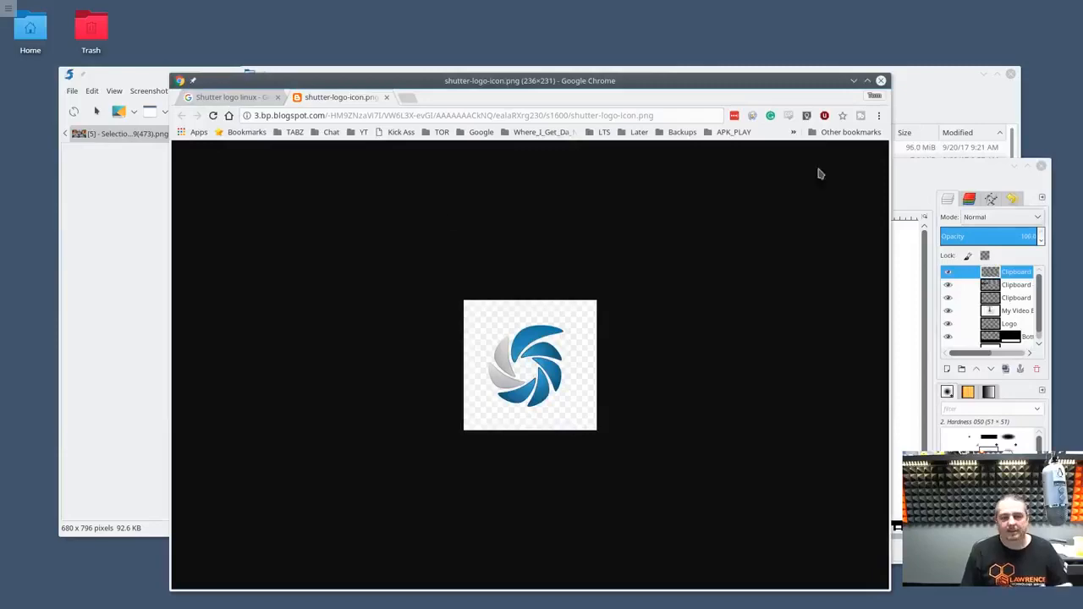
{"action": "left_click", "coordinate": [881, 81]}
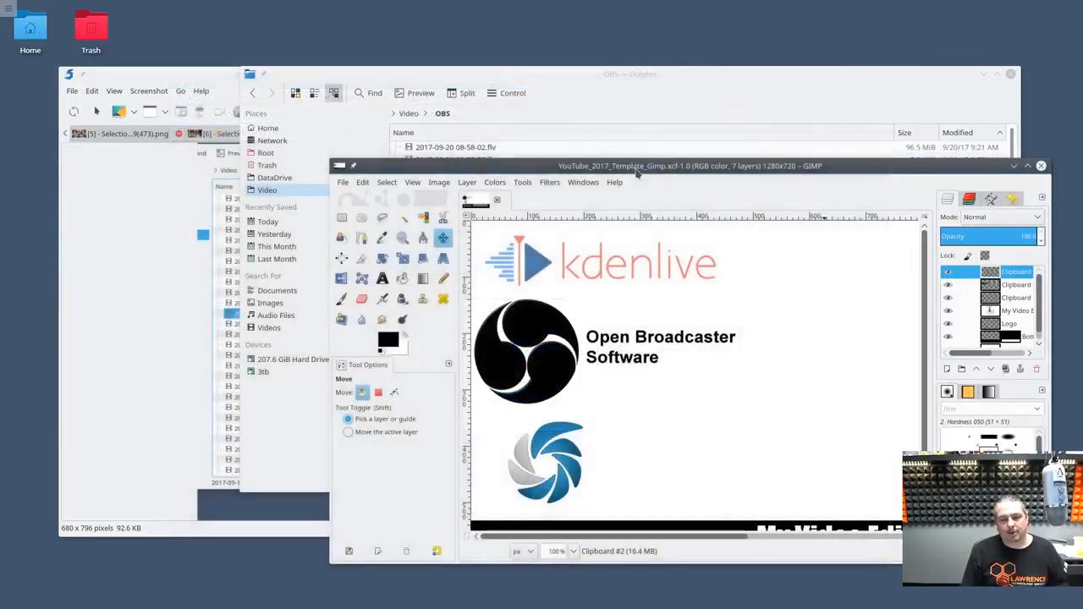
{"action": "left_click_drag", "start_coordinate": [640, 174], "coordinate": [609, 116]}
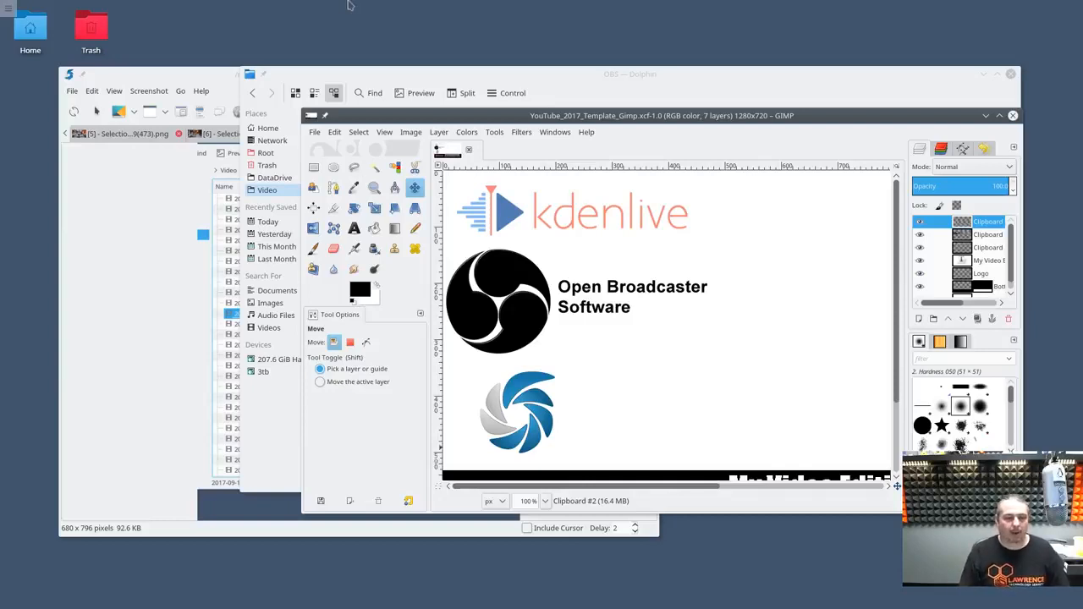
{"action": "left_click_drag", "start_coordinate": [525, 74], "coordinate": [586, 67]}
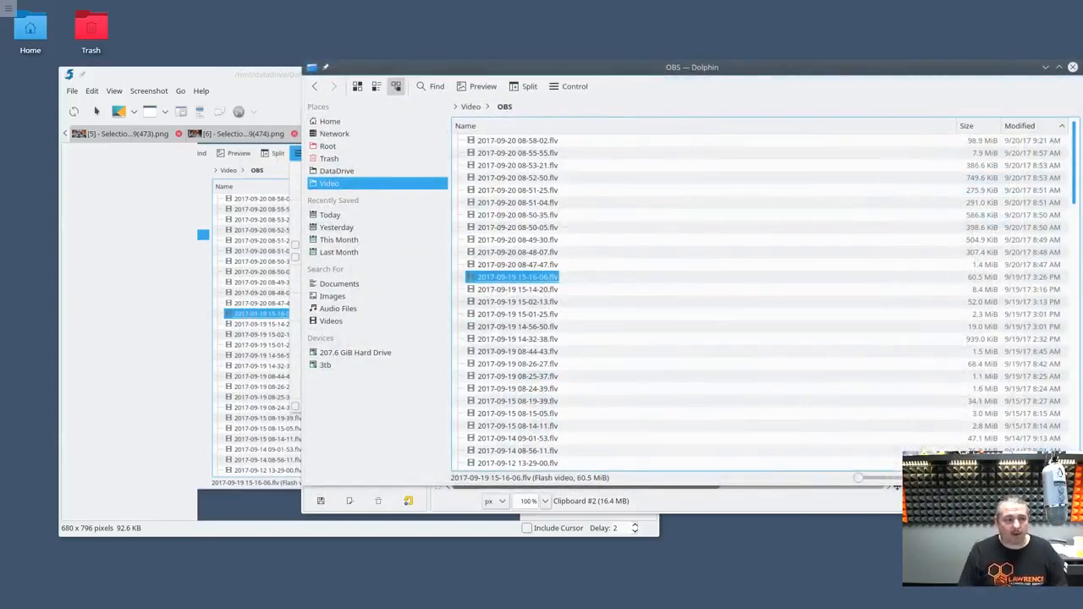
{"action": "left_click_drag", "start_coordinate": [564, 66], "coordinate": [585, 60]}
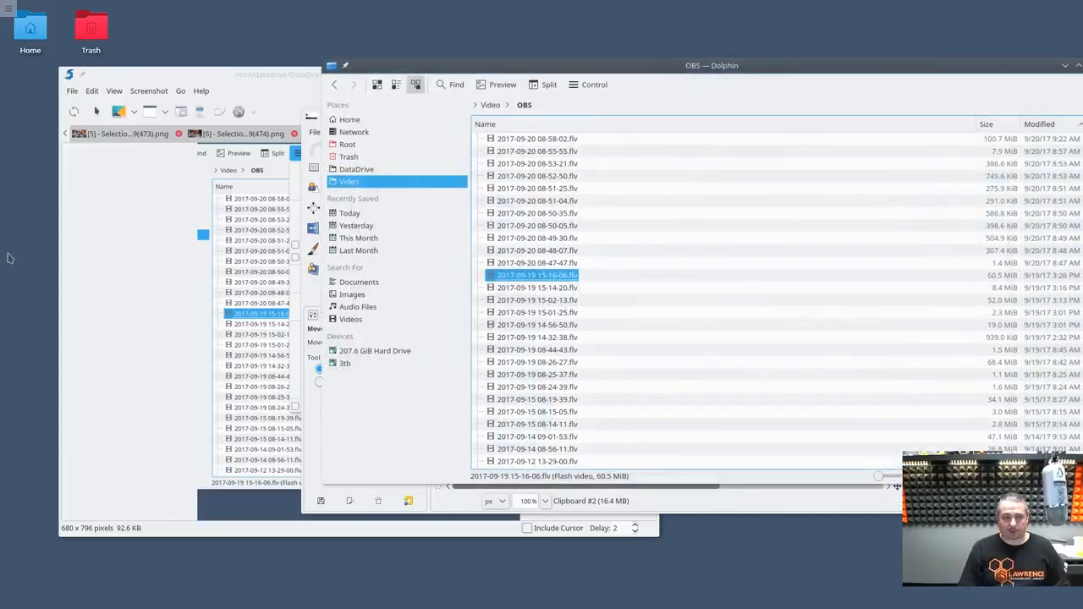
{"action": "left_click_drag", "start_coordinate": [692, 69], "coordinate": [527, 138]}
{"action": "left_click", "coordinate": [663, 125]}
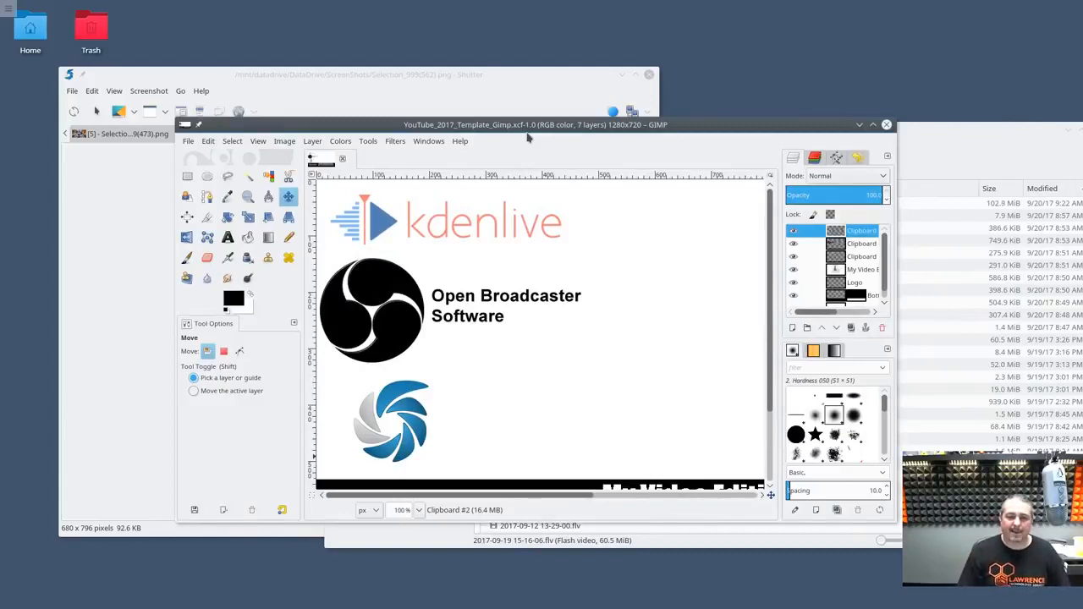
{"action": "double_click", "coordinate": [535, 125]}
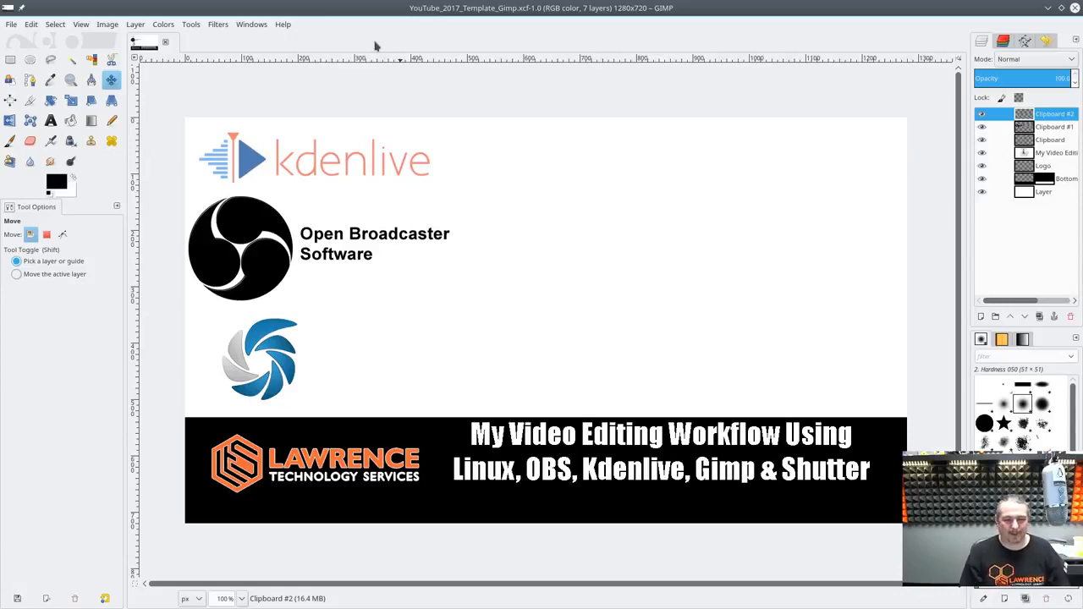
{"action": "left_click_drag", "start_coordinate": [533, 6], "coordinate": [659, 133]}
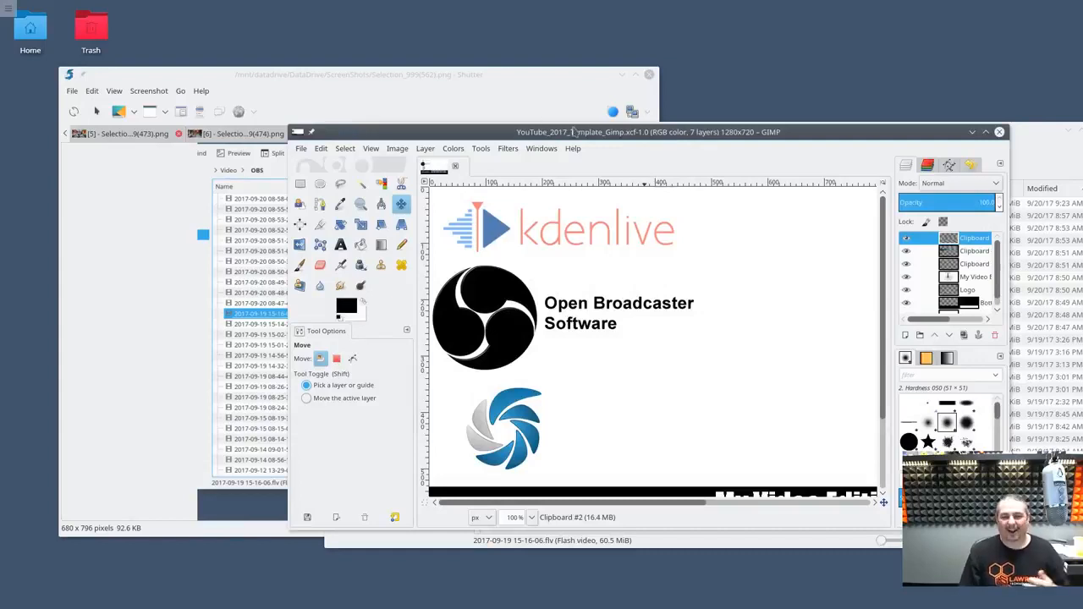
{"action": "left_click_drag", "start_coordinate": [575, 132], "coordinate": [502, 96]}
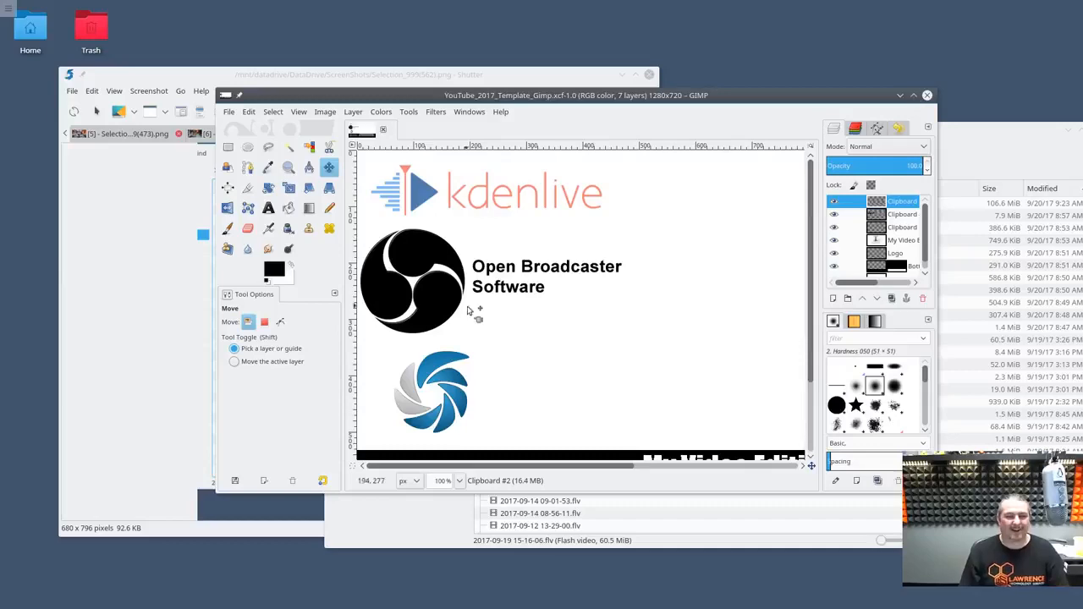
{"action": "left_click", "coordinate": [914, 95]}
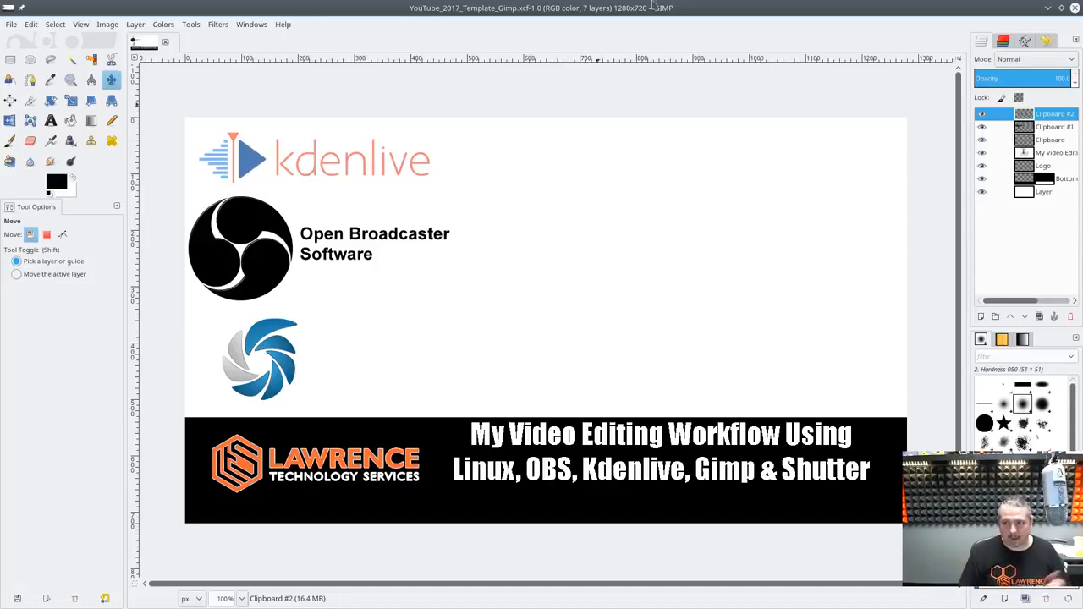
{"action": "left_click_drag", "start_coordinate": [656, 7], "coordinate": [643, 106]}
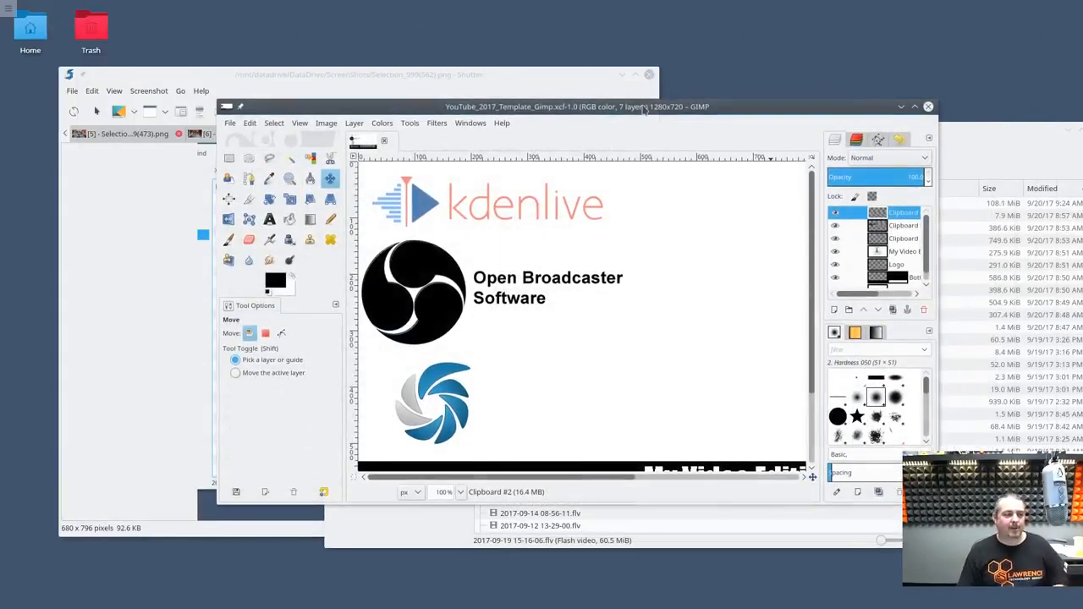